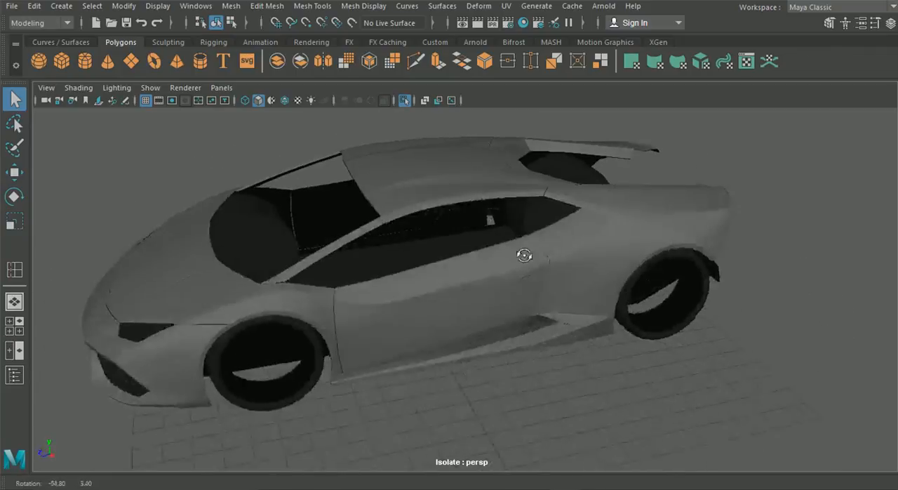
# Examine the isolated car body's panels and roof trim from the front, side and rear.
pyautogui.scroll(3, 572, 256)
pyautogui.keyDown('alt'); pyautogui.moveTo(589, 307); pyautogui.dragTo(624, 334); pyautogui.keyUp('alt')
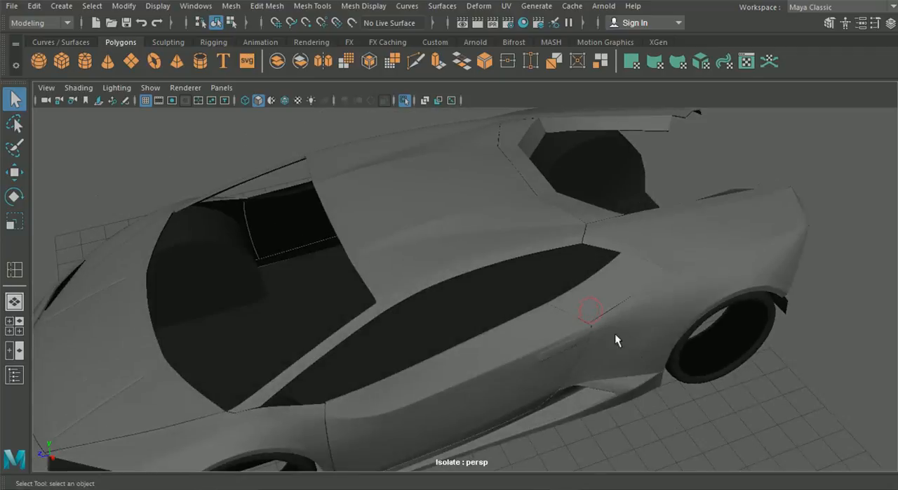
pyautogui.keyDown('alt'); pyautogui.moveTo(616, 334); pyautogui.dragTo(597, 317, button='middle'); pyautogui.keyUp('alt')
pyautogui.scroll(-4, 592, 316)
pyautogui.keyDown('alt'); pyautogui.moveTo(554, 309); pyautogui.dragTo(545, 282); pyautogui.keyUp('alt')
pyautogui.keyDown('alt'); pyautogui.moveTo(451, 280); pyautogui.dragTo(507, 279); pyautogui.keyUp('alt')
pyautogui.scroll(2, 539, 260)
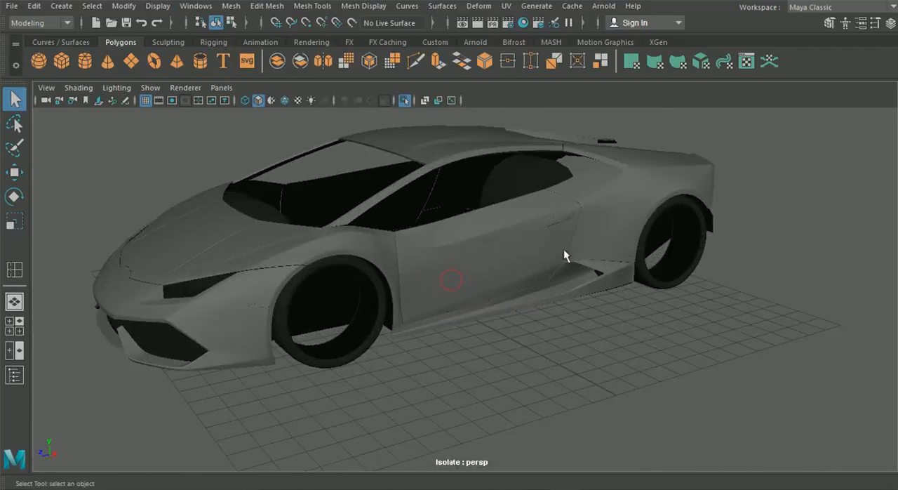
pyautogui.keyDown('alt'); pyautogui.moveTo(443, 223); pyautogui.dragTo(501, 187); pyautogui.keyUp('alt')
pyautogui.click(521, 221)
pyautogui.click(506, 179)
pyautogui.keyDown('alt'); pyautogui.moveTo(505, 223); pyautogui.dragTo(417, 205); pyautogui.keyUp('alt')
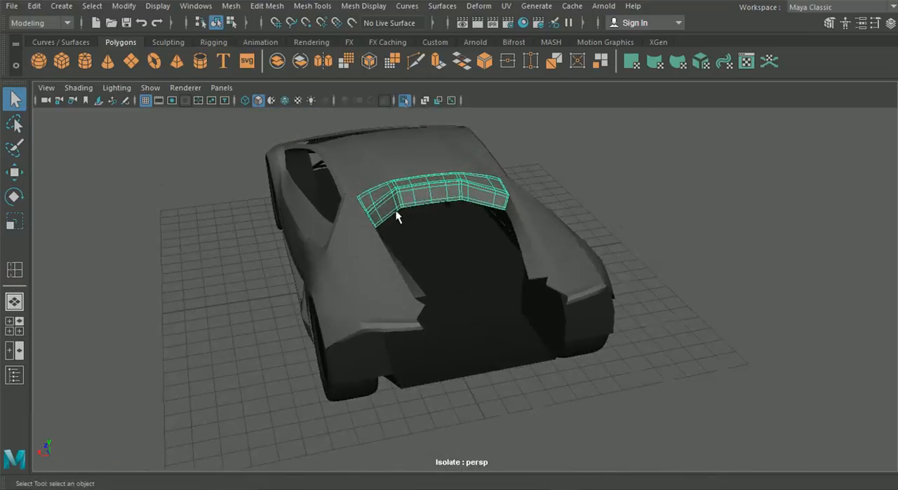
pyautogui.keyDown('alt'); pyautogui.moveTo(379, 228); pyautogui.dragTo(533, 283); pyautogui.keyUp('alt')
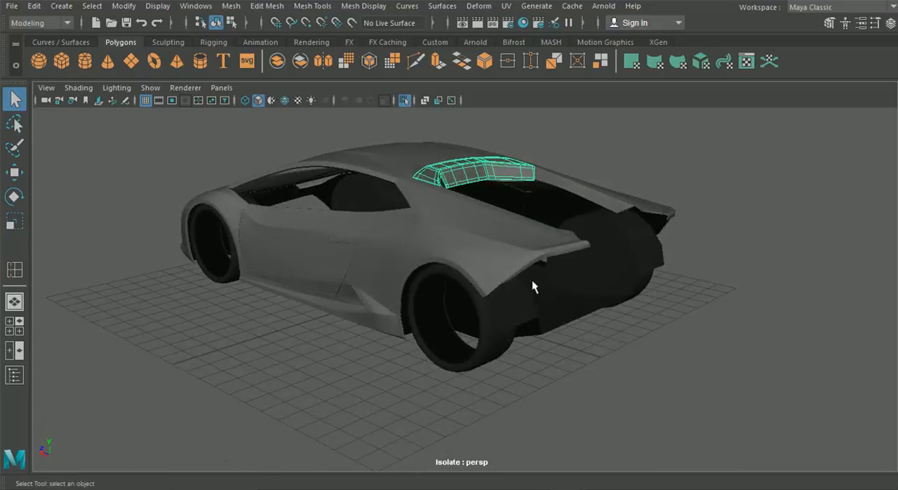
pyautogui.keyDown('alt'); pyautogui.moveTo(658, 238); pyautogui.dragTo(643, 251); pyautogui.keyUp('alt')
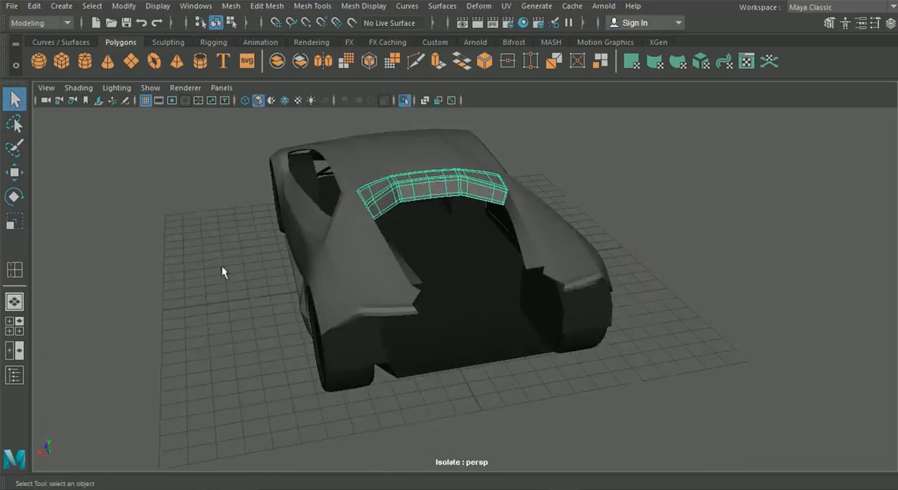
pyautogui.keyDown('alt'); pyautogui.moveTo(181, 267); pyautogui.dragTo(170, 210); pyautogui.keyUp('alt')
# Select all isolated car body parts and turn off the isolated view to show the full scene.
pyautogui.scroll(-3, 171, 210)
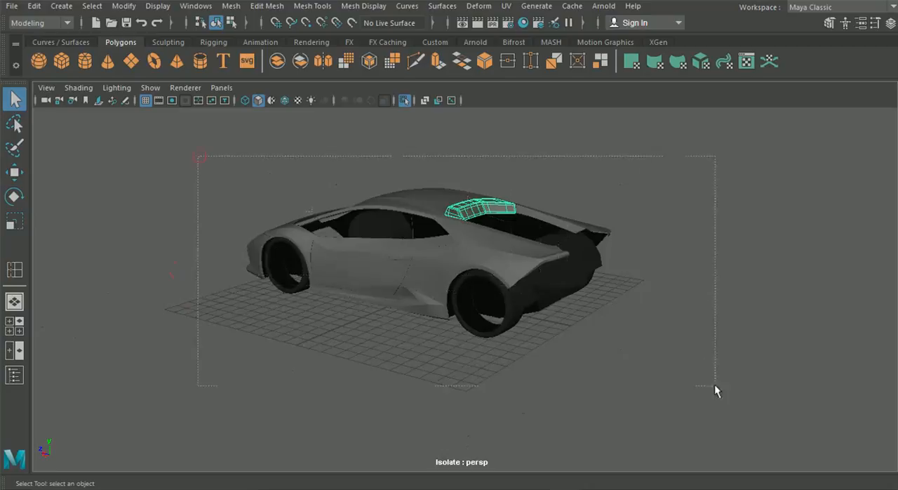
pyautogui.moveTo(716, 390); pyautogui.dragTo(716, 390)
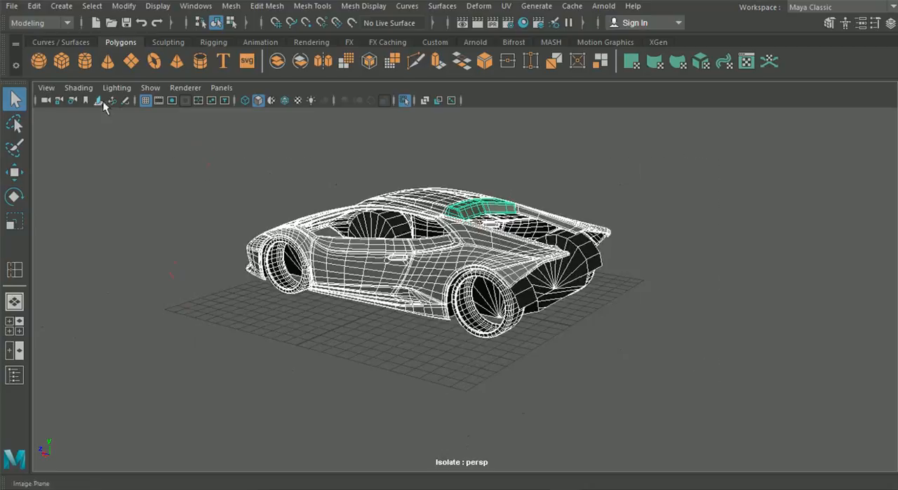
pyautogui.click(160, 93)
pyautogui.moveTo(231, 7)
pyautogui.click(308, 11)
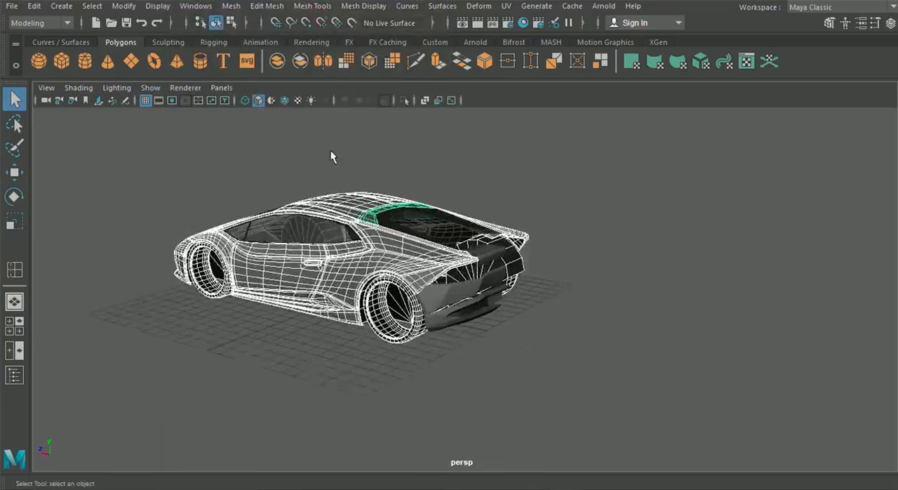
# Add the tail panel behind the engine opening to the selected body parts and isolate the selection.
pyautogui.scroll(3, 489, 225)
pyautogui.keyDown('alt'); pyautogui.moveTo(494, 232); pyautogui.dragTo(316, 317); pyautogui.keyUp('alt')
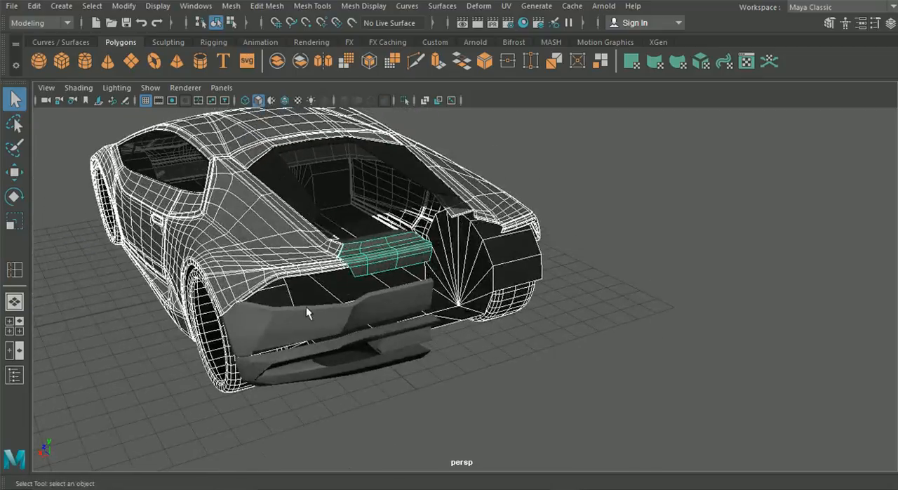
pyautogui.click(150, 87)
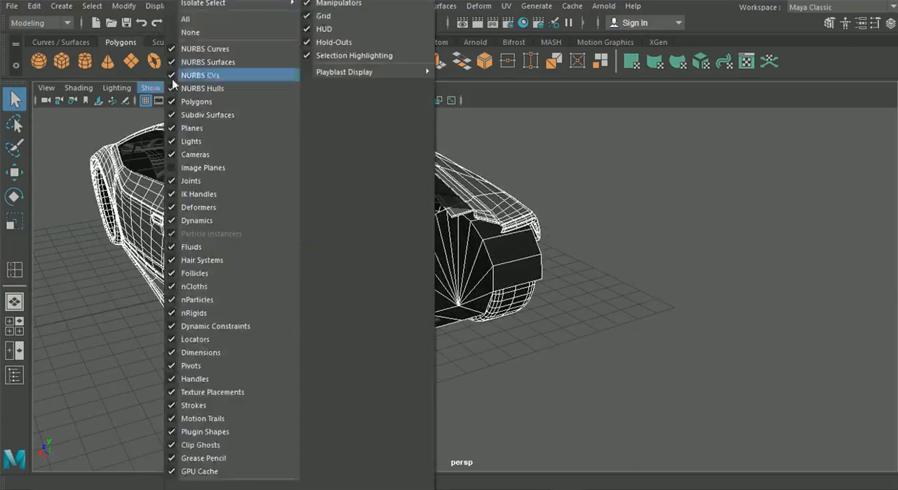
pyautogui.moveTo(211, 3)
pyautogui.click(344, 12)
pyautogui.keyDown('alt'); pyautogui.moveTo(447, 153); pyautogui.dragTo(379, 162); pyautogui.keyUp('alt')
pyautogui.click(533, 201)
# Select the tail panel and examine it from behind and against the blueprint in the top view.
pyautogui.keyDown('alt'); pyautogui.moveTo(475, 303); pyautogui.dragTo(581, 273, button='middle'); pyautogui.keyUp('alt')
pyautogui.scroll(4, 491, 274)
pyautogui.keyDown('alt'); pyautogui.moveTo(464, 274); pyautogui.dragTo(365, 300); pyautogui.keyUp('alt')
pyautogui.click(433, 239)
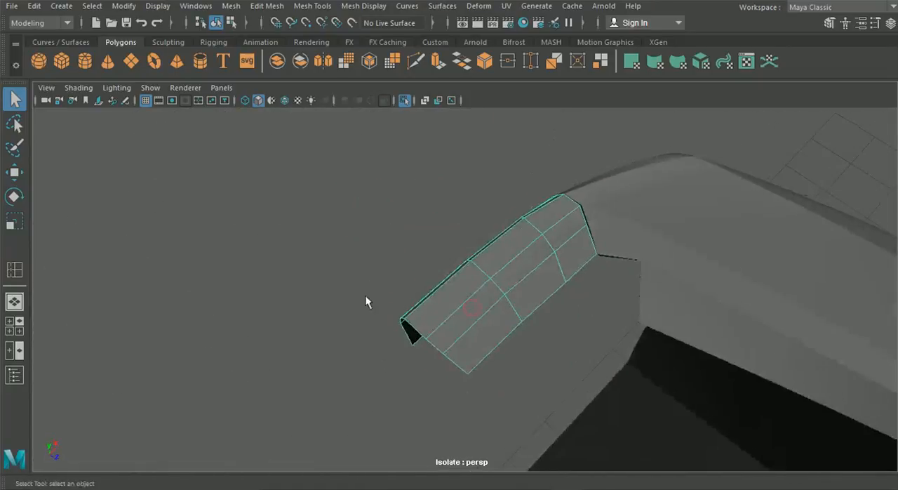
pyautogui.click(19, 330)
pyautogui.press('space')
pyautogui.scroll(-5, 307, 303)
pyautogui.keyDown('alt'); pyautogui.moveTo(305, 303); pyautogui.dragTo(305, 475, button='middle'); pyautogui.keyUp('alt')
pyautogui.scroll(5, 397, 262)
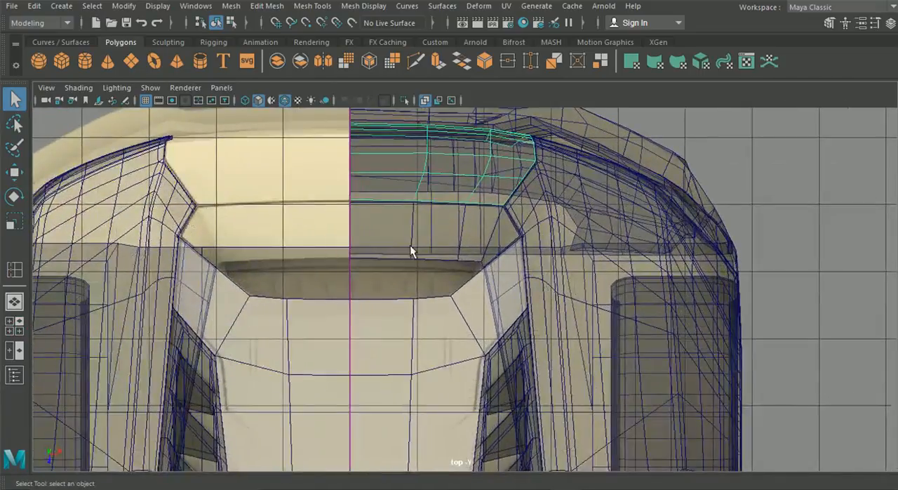
pyautogui.click(19, 304)
# Select the whole isolated car again and leave the isolated view.
pyautogui.keyDown('alt'); pyautogui.moveTo(347, 307); pyautogui.dragTo(528, 315); pyautogui.keyUp('alt')
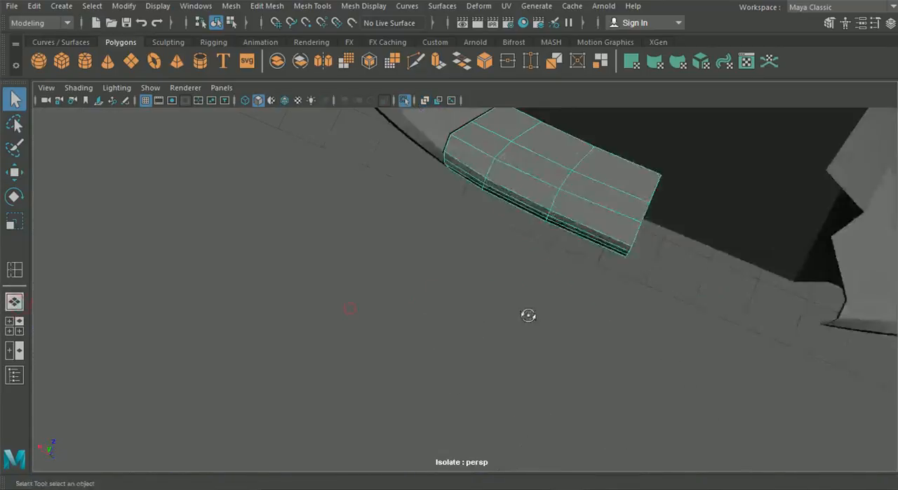
pyautogui.scroll(-6, 374, 301)
pyautogui.keyDown('alt'); pyautogui.moveTo(374, 301); pyautogui.dragTo(257, 305); pyautogui.keyUp('alt')
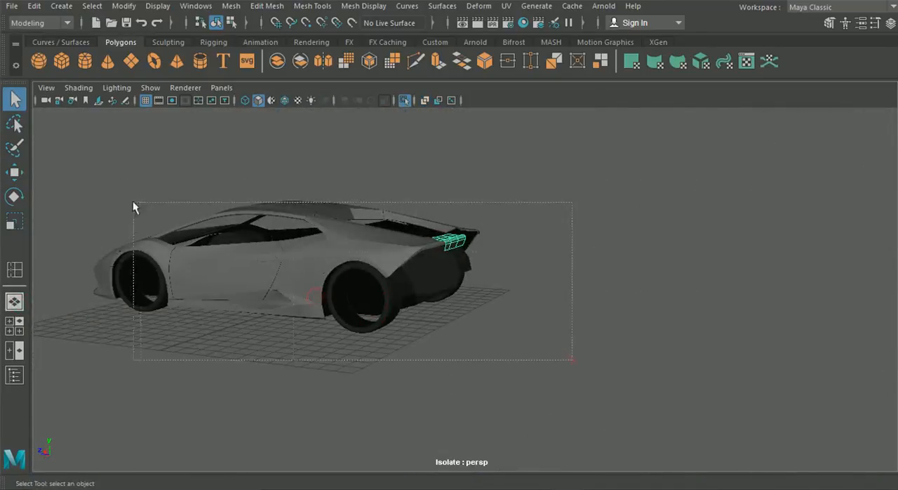
pyautogui.moveTo(134, 207); pyautogui.dragTo(133, 202)
pyautogui.click(160, 91)
pyautogui.moveTo(211, 7)
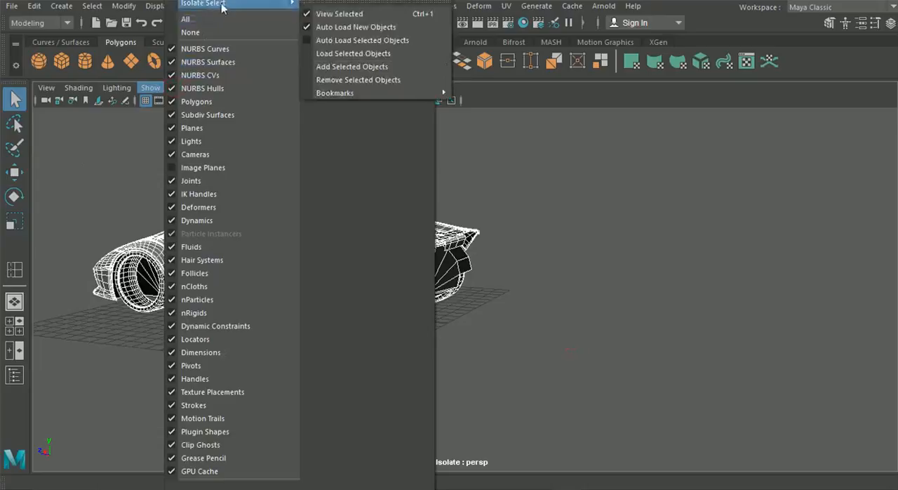
pyautogui.click(316, 13)
# Add the flat strip adjoining the tail panel to the selected parts and isolate them.
pyautogui.keyDown('alt'); pyautogui.moveTo(439, 136); pyautogui.dragTo(435, 246); pyautogui.keyUp('alt')
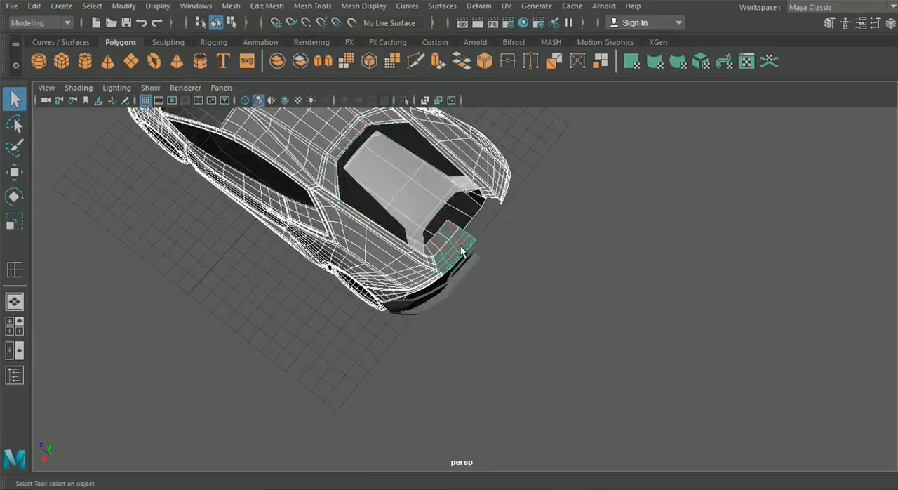
pyautogui.click(151, 88)
pyautogui.moveTo(225, 7)
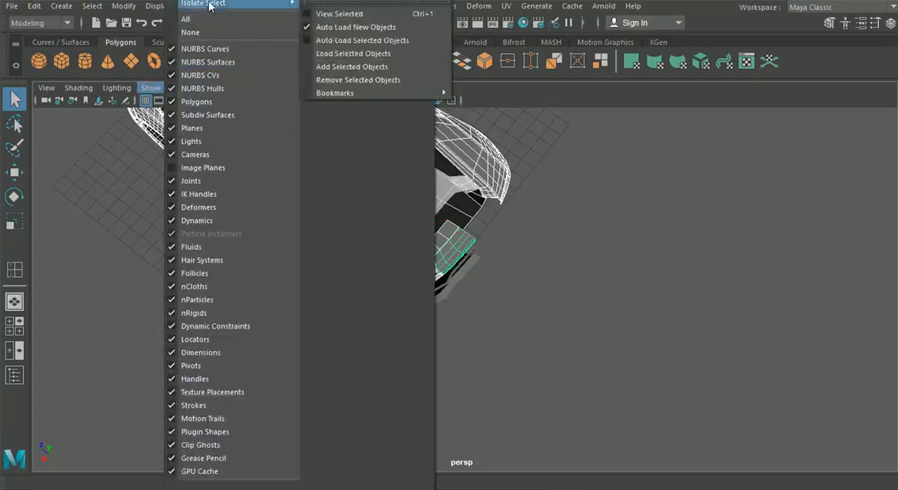
pyautogui.click(381, 14)
pyautogui.click(226, 215)
# Select the tail panel together with the adjoining strip at their shared seam.
pyautogui.scroll(4, 495, 267)
pyautogui.scroll(5, 440, 292)
pyautogui.keyDown('alt'); pyautogui.moveTo(496, 268); pyautogui.dragTo(453, 268); pyautogui.keyUp('alt')
pyautogui.keyDown('alt'); pyautogui.moveTo(512, 284); pyautogui.dragTo(452, 303, button='middle'); pyautogui.keyUp('alt')
pyautogui.keyDown('alt'); pyautogui.moveTo(452, 309); pyautogui.dragTo(565, 281); pyautogui.keyUp('alt')
pyautogui.click(566, 277)
pyautogui.keyDown('alt'); pyautogui.moveTo(624, 275); pyautogui.dragTo(492, 266); pyautogui.keyUp('alt')
pyautogui.keyDown('alt'); pyautogui.moveTo(503, 213); pyautogui.dragTo(522, 234); pyautogui.keyUp('alt')
pyautogui.keyDown('alt'); pyautogui.moveTo(522, 234); pyautogui.dragTo(455, 242, button='middle'); pyautogui.keyUp('alt')
pyautogui.keyDown('shift'); pyautogui.click(455, 241); pyautogui.keyUp('shift')
pyautogui.keyDown('alt'); pyautogui.moveTo(454, 241); pyautogui.dragTo(453, 268, button='right'); pyautogui.keyUp('alt')
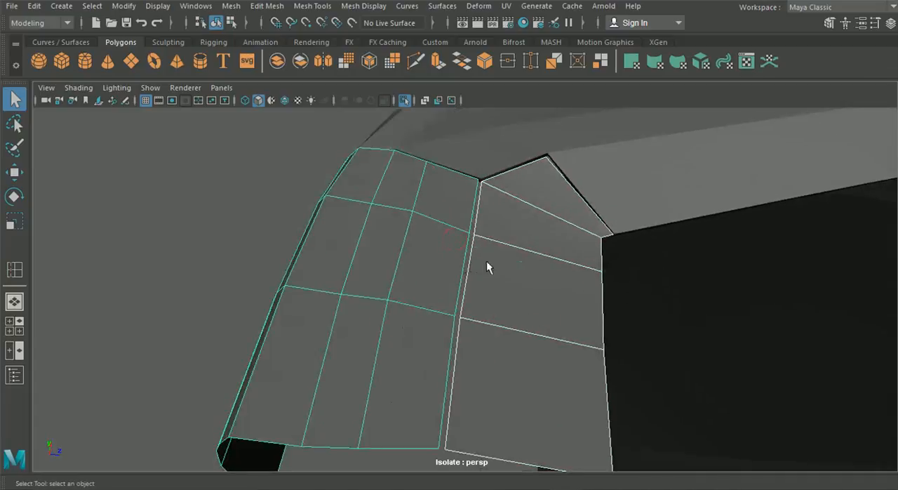
# Move the tail panel's upper seam vertex closer to the adjoining strip.
pyautogui.scroll(2, 470, 250)
pyautogui.moveTo(422, 224); pyautogui.dragTo(359, 105, button='right')
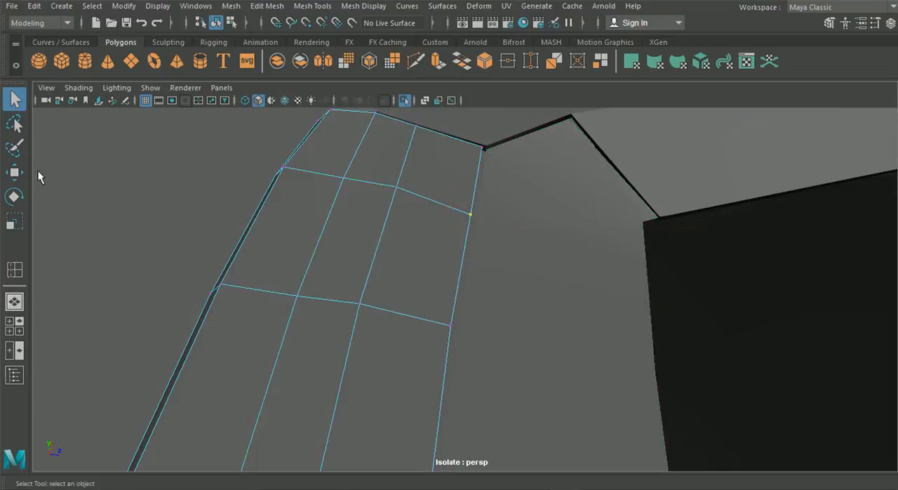
pyautogui.press('w')
pyautogui.moveTo(539, 218); pyautogui.dragTo(568, 222)
# Show wireframe on the shaded models and move the strip's upper seam vertex to line up with the tail panel.
pyautogui.click(555, 232)
pyautogui.moveTo(487, 147); pyautogui.dragTo(499, 96, button='right')
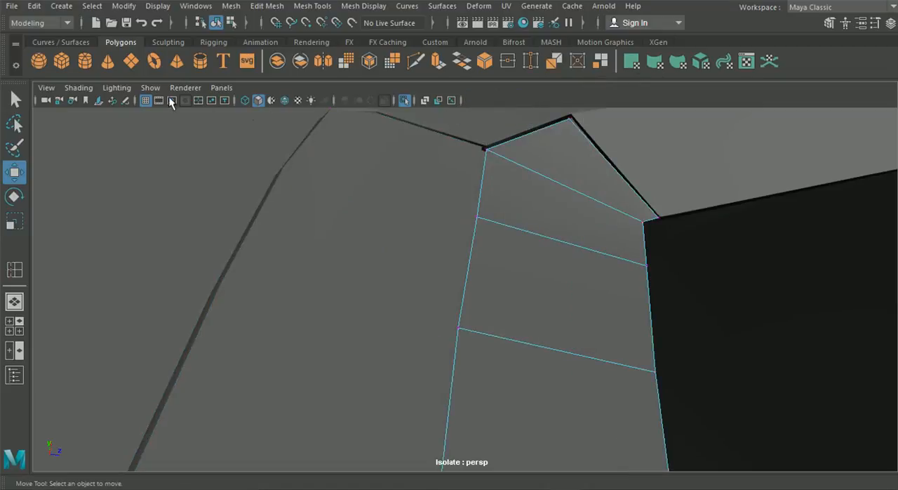
pyautogui.click(284, 100)
pyautogui.moveTo(487, 231); pyautogui.dragTo(488, 230)
pyautogui.moveTo(581, 225); pyautogui.dragTo(584, 221)
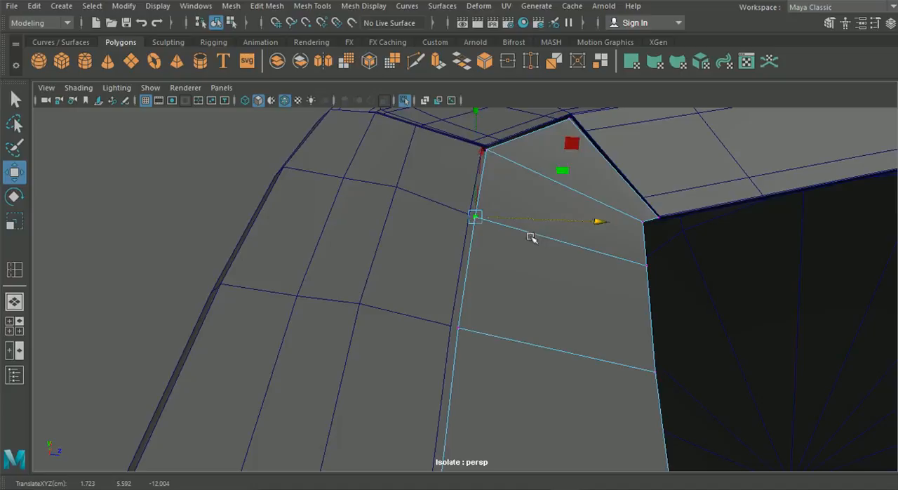
pyautogui.scroll(-5, 526, 249)
# Return to object mode and mirror the strip across the car's centerline with Duplicate Special.
pyautogui.click(216, 24)
pyautogui.keyDown('alt'); pyautogui.moveTo(161, 173); pyautogui.dragTo(190, 188); pyautogui.keyUp('alt')
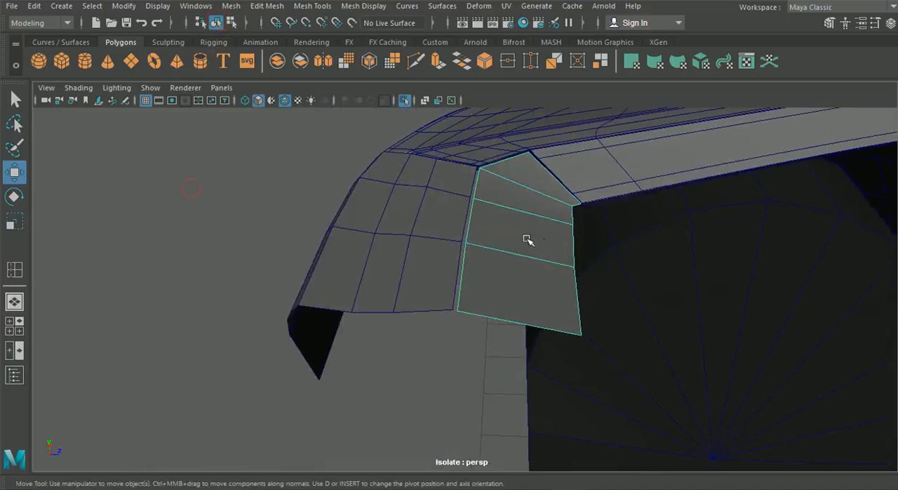
pyautogui.click(40, 6)
pyautogui.click(134, 195)
pyautogui.keyDown('alt'); pyautogui.moveTo(144, 210); pyautogui.dragTo(248, 233); pyautogui.keyUp('alt')
pyautogui.keyDown('alt'); pyautogui.moveTo(248, 233); pyautogui.dragTo(435, 256, button='middle'); pyautogui.keyUp('alt')
# Check the Duplicate Special options for geometry type and scale, leaving them as they are.
pyautogui.click(34, 7)
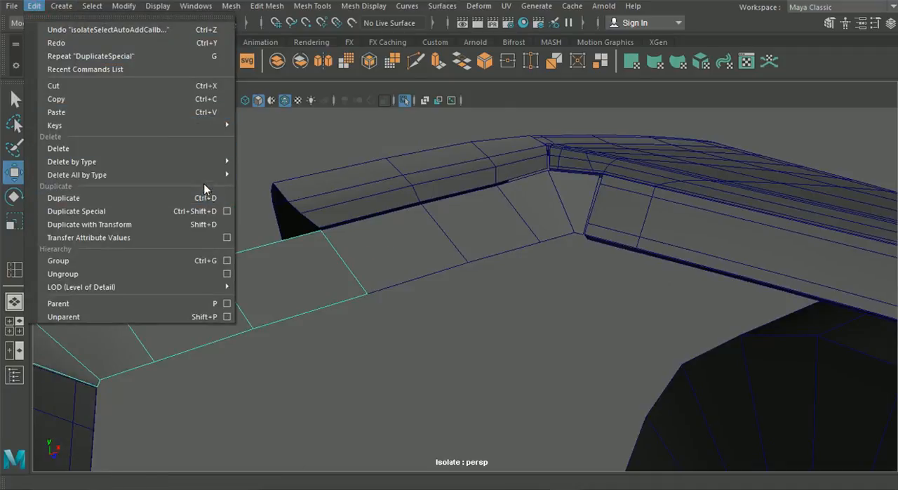
pyautogui.click(227, 211)
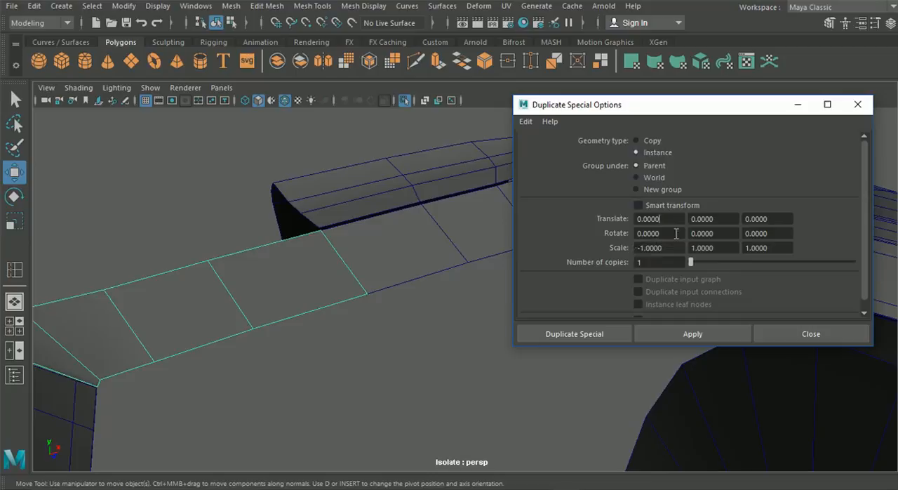
pyautogui.click(860, 104)
# Compare the rear quarter panel without and with smooth preview where it meets the strip.
pyautogui.keyDown('alt'); pyautogui.moveTo(611, 175); pyautogui.dragTo(468, 268); pyautogui.keyUp('alt')
pyautogui.click(585, 273)
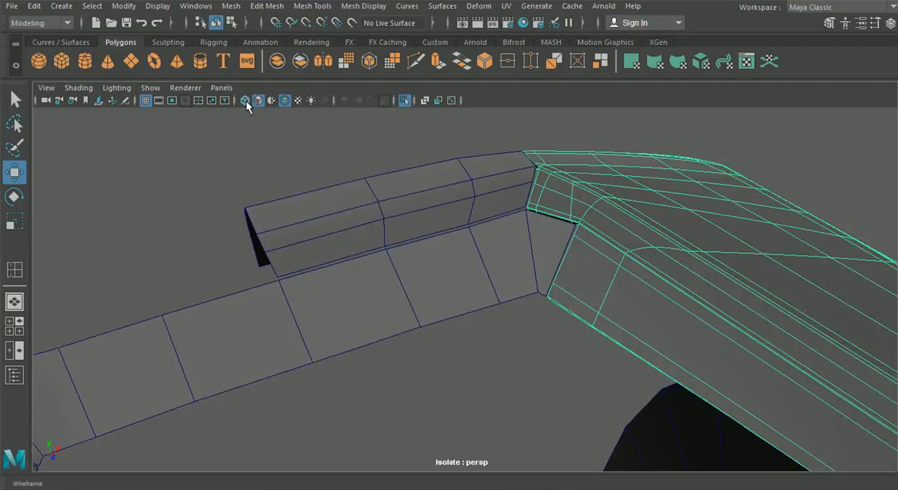
pyautogui.press('1')
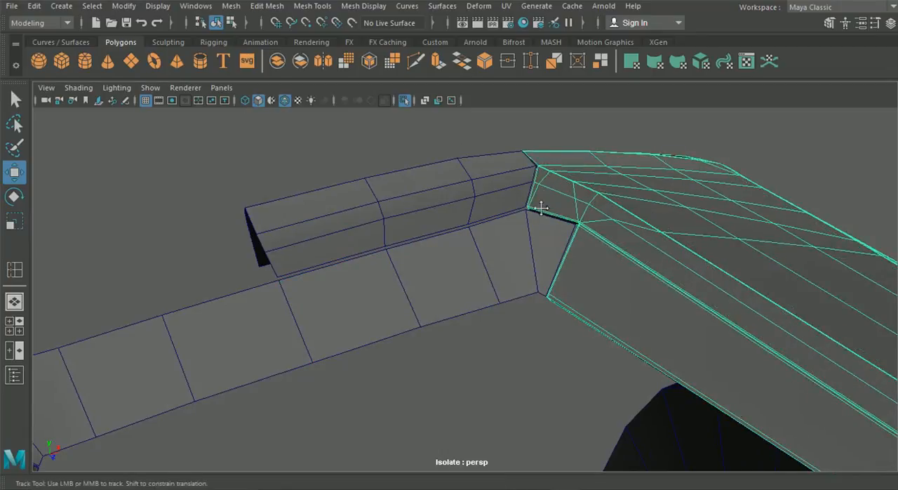
pyautogui.scroll(3, 543, 209)
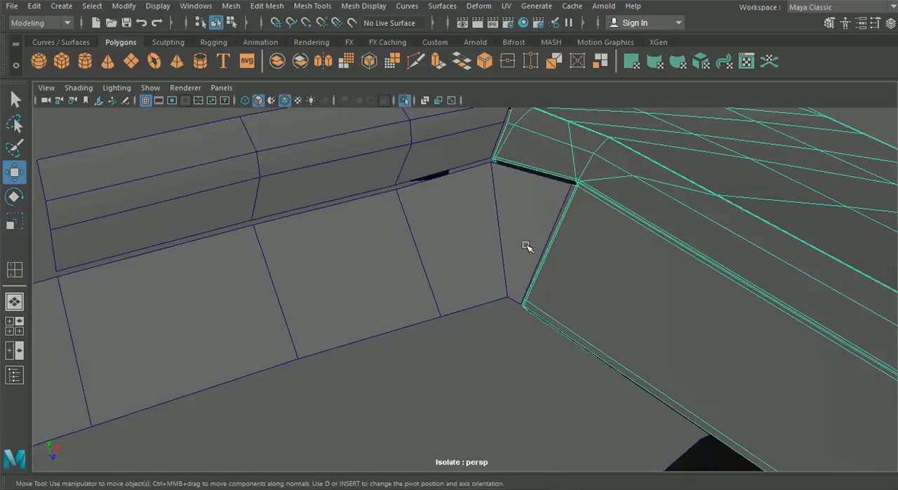
pyautogui.press('3')
pyautogui.click(517, 334)
# Select the strip's outer border edges along both long sides and the slanted end.
pyautogui.click(349, 257)
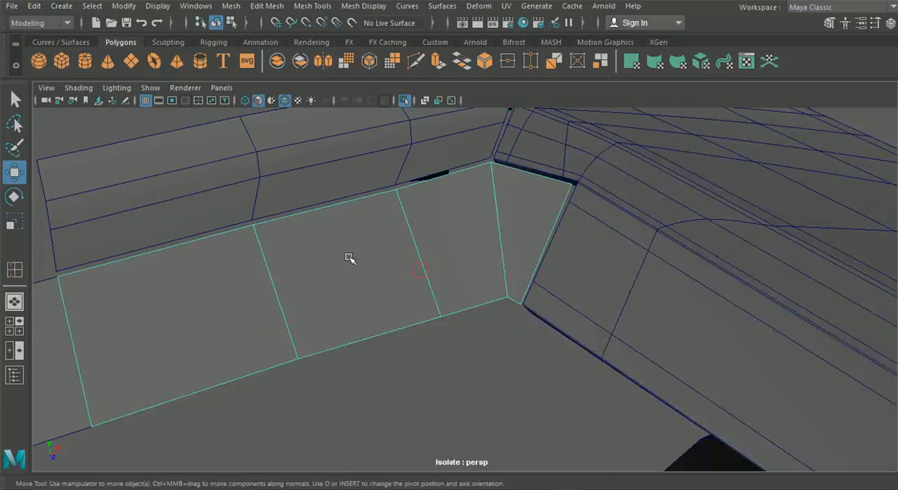
pyautogui.moveTo(348, 98); pyautogui.dragTo(310, 109, button='right')
pyautogui.moveTo(328, 68); pyautogui.dragTo(329, 66, button='right')
pyautogui.doubleClick(334, 206)
pyautogui.keyDown('alt'); pyautogui.moveTo(316, 225); pyautogui.dragTo(190, 301); pyautogui.keyUp('alt')
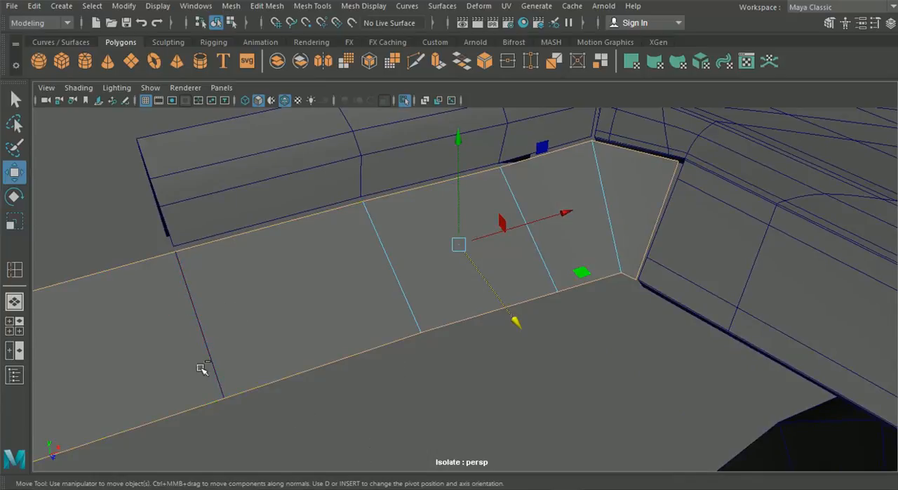
# Extrude the strip's selected border edges with a Local Translate Z of -0.0611.
pyautogui.hotkey('ctrl', 'e')
pyautogui.keyDown('alt'); pyautogui.moveTo(363, 186); pyautogui.dragTo(392, 195); pyautogui.keyUp('alt')
pyautogui.keyDown('alt'); pyautogui.moveTo(392, 197); pyautogui.dragTo(500, 193, button='middle'); pyautogui.keyUp('alt')
pyautogui.keyDown('alt'); pyautogui.moveTo(501, 193); pyautogui.dragTo(328, 217); pyautogui.keyUp('alt')
pyautogui.keyDown('alt'); pyautogui.moveTo(328, 218); pyautogui.dragTo(463, 213, button='middle'); pyautogui.keyUp('alt')
# Insert an edge loop on the strip close to its slanted end edge.
pyautogui.click(219, 23)
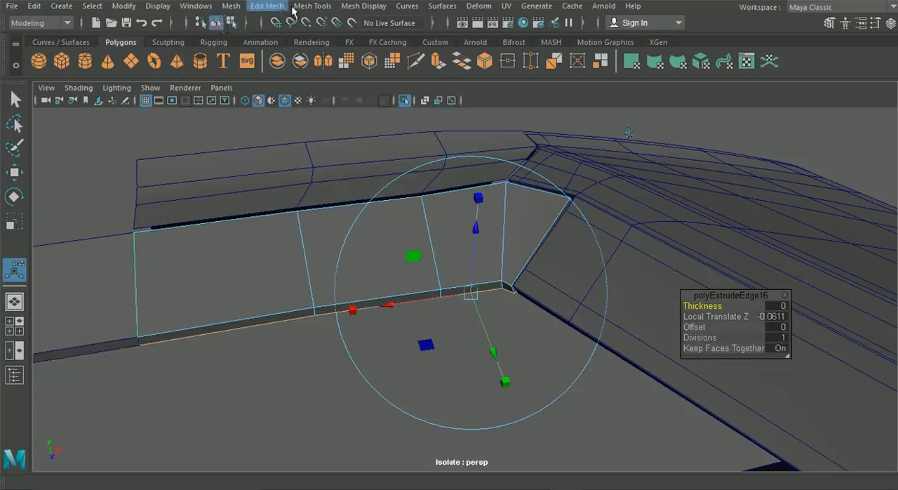
pyautogui.click(300, 7)
pyautogui.click(334, 107)
pyautogui.keyDown('alt'); pyautogui.moveTo(447, 169); pyautogui.dragTo(400, 203, button='middle'); pyautogui.keyUp('alt')
pyautogui.keyDown('alt'); pyautogui.moveTo(400, 203); pyautogui.dragTo(489, 242, button='right'); pyautogui.keyUp('alt')
pyautogui.keyDown('alt'); pyautogui.moveTo(477, 297); pyautogui.dragTo(474, 265, button='middle'); pyautogui.keyUp('alt')
pyautogui.keyDown('alt'); pyautogui.moveTo(484, 301); pyautogui.dragTo(537, 323); pyautogui.keyUp('alt')
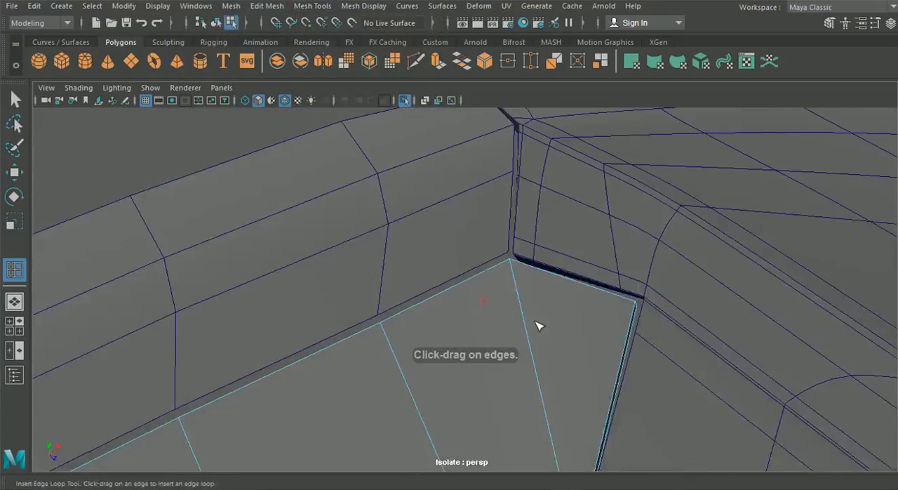
pyautogui.keyDown('alt'); pyautogui.moveTo(537, 323); pyautogui.dragTo(528, 283, button='middle'); pyautogui.keyUp('alt')
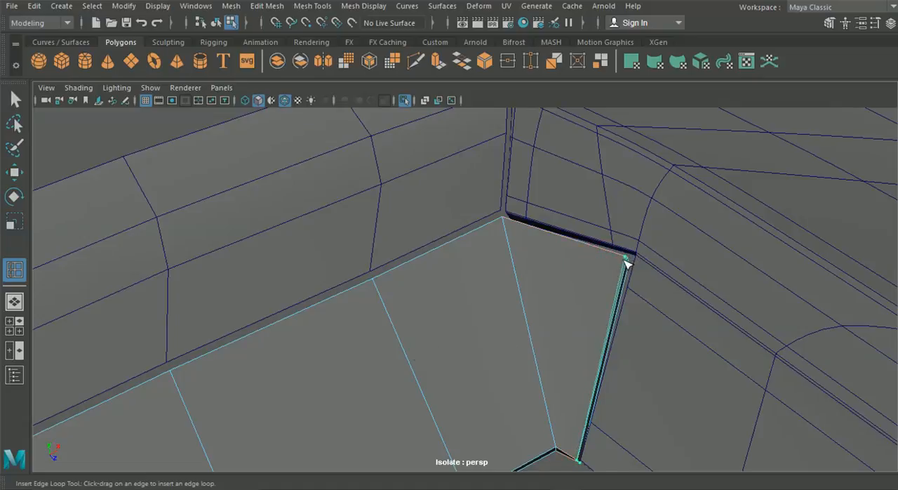
pyautogui.keyDown('alt'); pyautogui.moveTo(621, 263); pyautogui.dragTo(564, 265, button='middle'); pyautogui.keyUp('alt')
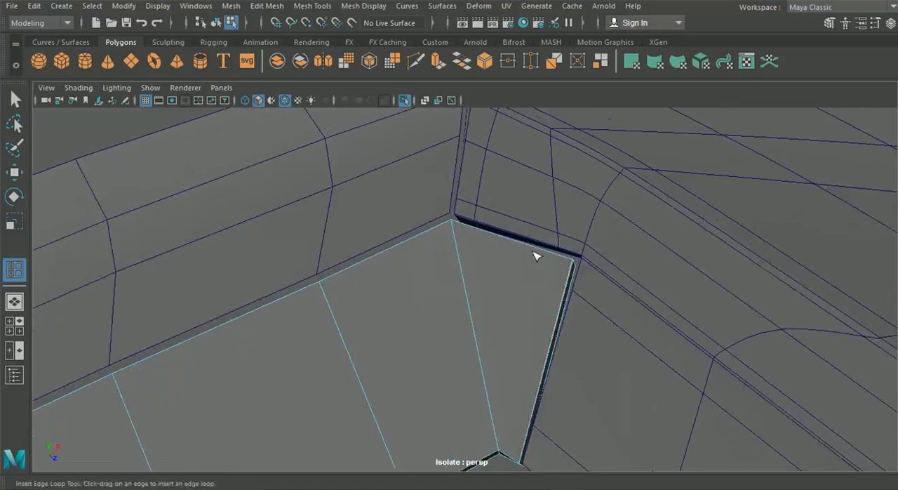
# Insert edge loops on the strip beside the diagonal edge near its slanted end and just inside its long border.
pyautogui.keyDown('alt'); pyautogui.moveTo(536, 255); pyautogui.dragTo(711, 315, button='right'); pyautogui.keyUp('alt')
pyautogui.keyDown('alt'); pyautogui.moveTo(675, 255); pyautogui.dragTo(552, 278, button='middle'); pyautogui.keyUp('alt')
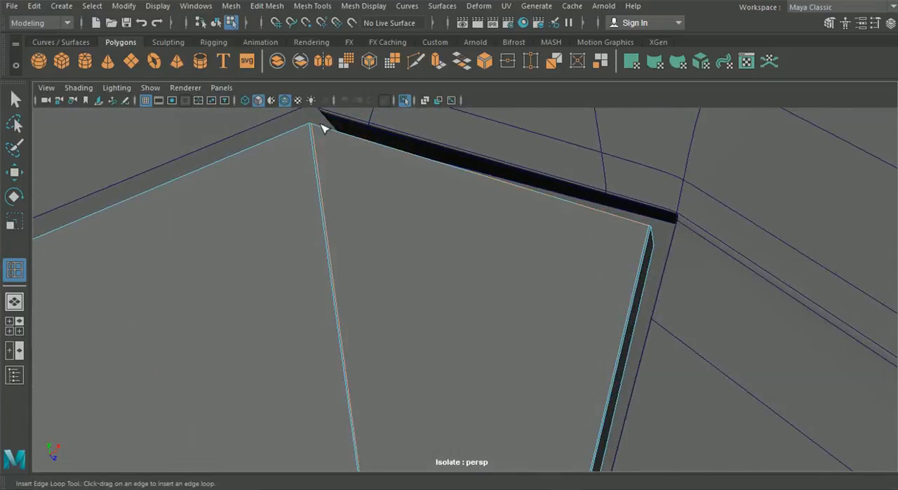
pyautogui.moveTo(651, 242); pyautogui.dragTo(654, 233)
pyautogui.keyDown('alt'); pyautogui.moveTo(576, 309); pyautogui.dragTo(603, 179, button='middle'); pyautogui.keyUp('alt')
pyautogui.moveTo(593, 317); pyautogui.dragTo(484, 316)
pyautogui.keyDown('alt'); pyautogui.moveTo(459, 273); pyautogui.dragTo(476, 303, button='middle'); pyautogui.keyUp('alt')
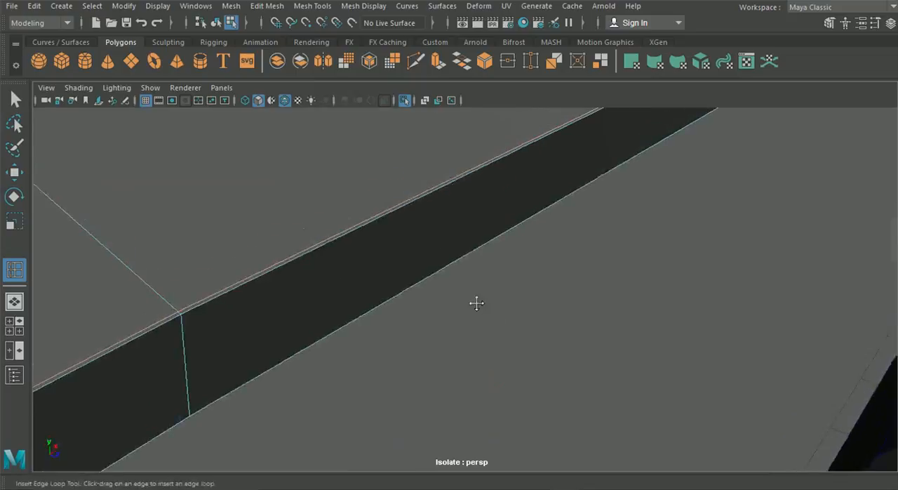
# Insert two edge loops along the strip's thickness wall, one near its upper edge and one near its lower edge.
pyautogui.click(184, 330)
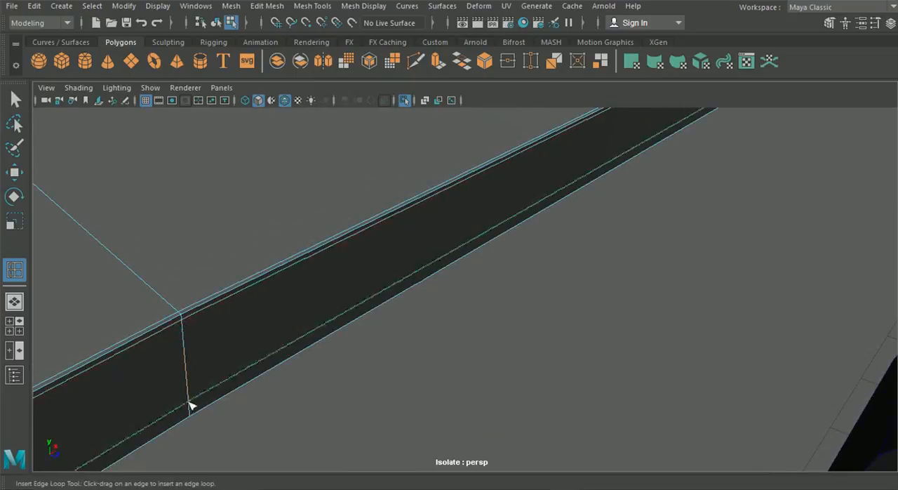
pyautogui.click(188, 402)
pyautogui.scroll(-8, 255, 334)
pyautogui.keyDown('alt'); pyautogui.moveTo(255, 335); pyautogui.dragTo(268, 326); pyautogui.keyUp('alt')
# Preview the strip smoothed at its slanted end with the wireframe on shaded hidden.
pyautogui.click(216, 22)
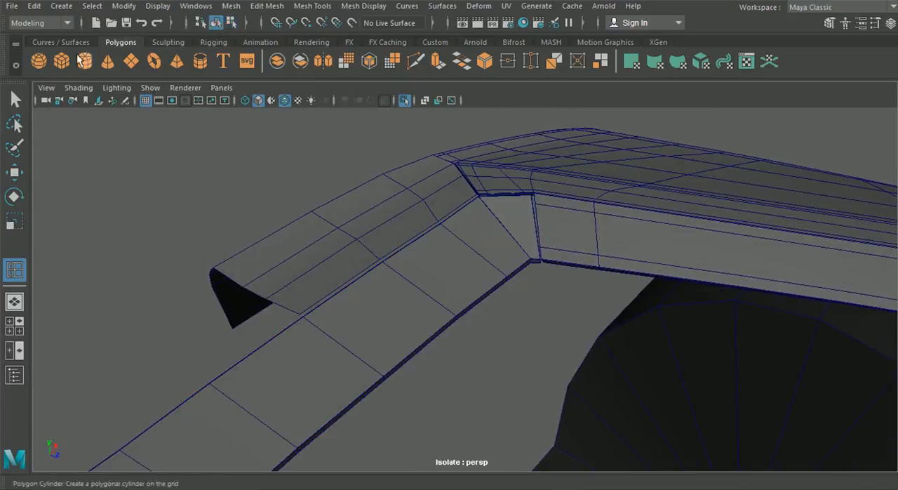
pyautogui.click(461, 274)
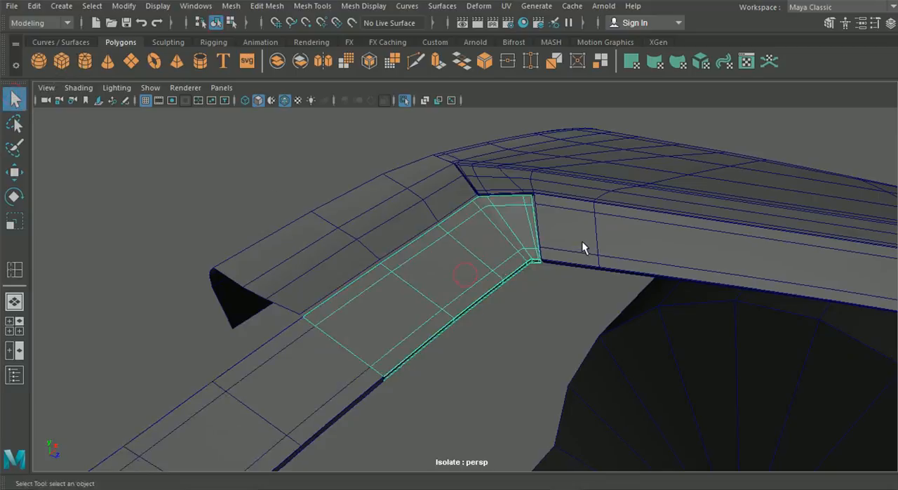
pyautogui.click(582, 243)
pyautogui.click(546, 286)
pyautogui.moveTo(545, 286)
pyautogui.keyDown('alt'); pyautogui.mouseDown()
pyautogui.moveTo(567, 306)
pyautogui.moveTo(549, 309)
pyautogui.moveTo(541, 291)
pyautogui.mouseUp(); pyautogui.keyUp('alt')
pyautogui.click(285, 100)
pyautogui.moveTo(393, 202)
pyautogui.keyDown('alt'); pyautogui.mouseDown()
pyautogui.moveTo(553, 211)
pyautogui.moveTo(457, 227)
pyautogui.moveTo(427, 201)
pyautogui.moveTo(457, 200)
pyautogui.mouseUp(); pyautogui.keyUp('alt')
pyautogui.click(456, 200)
pyautogui.press('1')
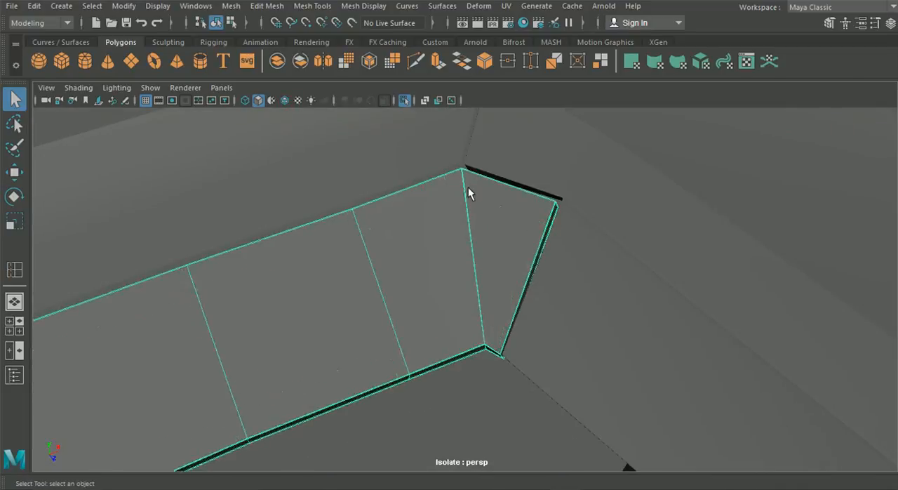
# Insert an edge loop on the strip along the other side of the diagonal edge near the slanted end.
pyautogui.keyDown('alt'); pyautogui.moveTo(466, 185); pyautogui.dragTo(459, 229, button='middle'); pyautogui.keyUp('alt')
pyautogui.keyDown('alt'); pyautogui.moveTo(421, 220); pyautogui.dragTo(441, 222, button='right'); pyautogui.keyUp('alt')
pyautogui.click(278, 8)
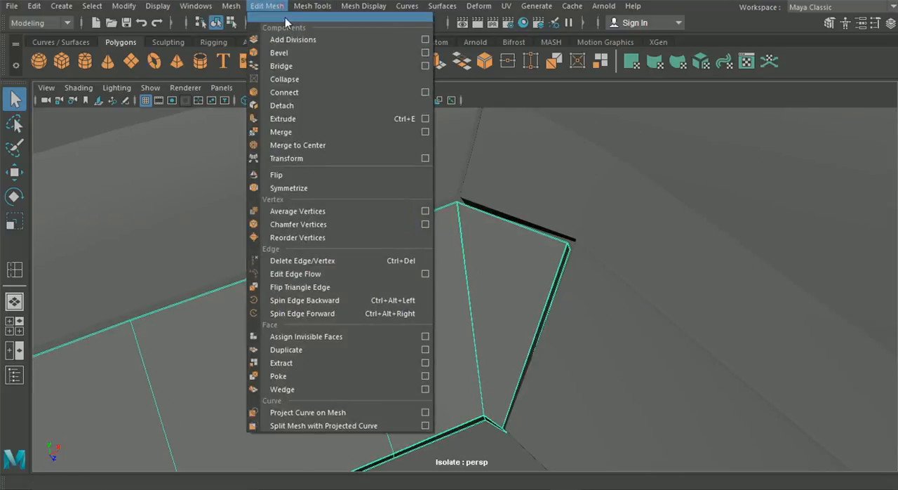
pyautogui.moveTo(312, 6)
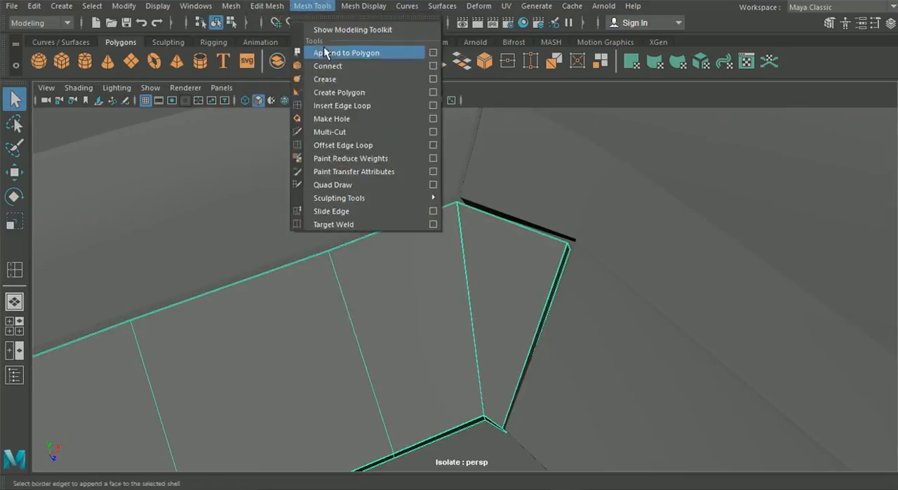
pyautogui.click(340, 102)
pyautogui.scroll(3, 450, 187)
pyautogui.keyDown('alt'); pyautogui.moveTo(404, 135); pyautogui.dragTo(402, 158, button='middle'); pyautogui.keyUp('alt')
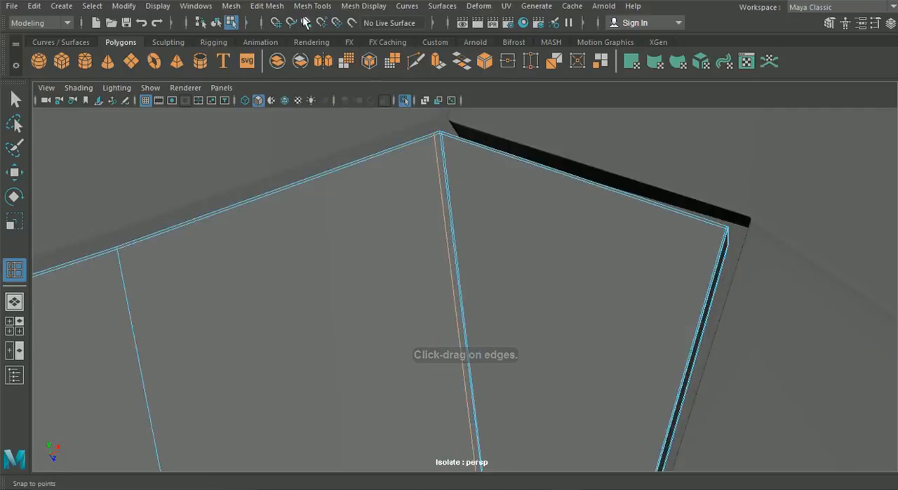
pyautogui.click(215, 22)
pyautogui.click(376, 207)
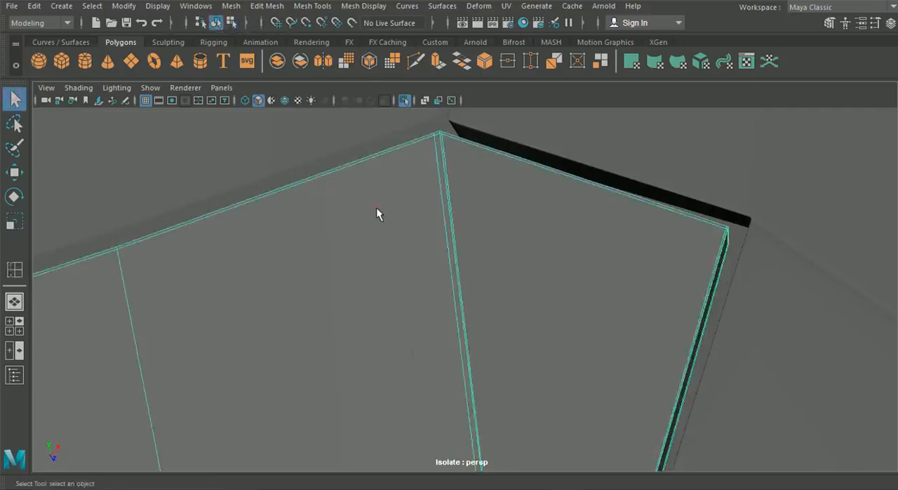
# Inspect the strip's end corners and seams against the surrounding panels in smooth preview.
pyautogui.press('3')
pyautogui.scroll(-5, 393, 200)
pyautogui.click(260, 152)
pyautogui.keyDown('alt'); pyautogui.moveTo(453, 303); pyautogui.dragTo(559, 297); pyautogui.keyUp('alt')
pyautogui.keyDown('alt'); pyautogui.moveTo(654, 302); pyautogui.dragTo(487, 302); pyautogui.keyUp('alt')
pyautogui.click(552, 284)
pyautogui.keyDown('alt'); pyautogui.moveTo(575, 264); pyautogui.dragTo(584, 286); pyautogui.keyUp('alt')
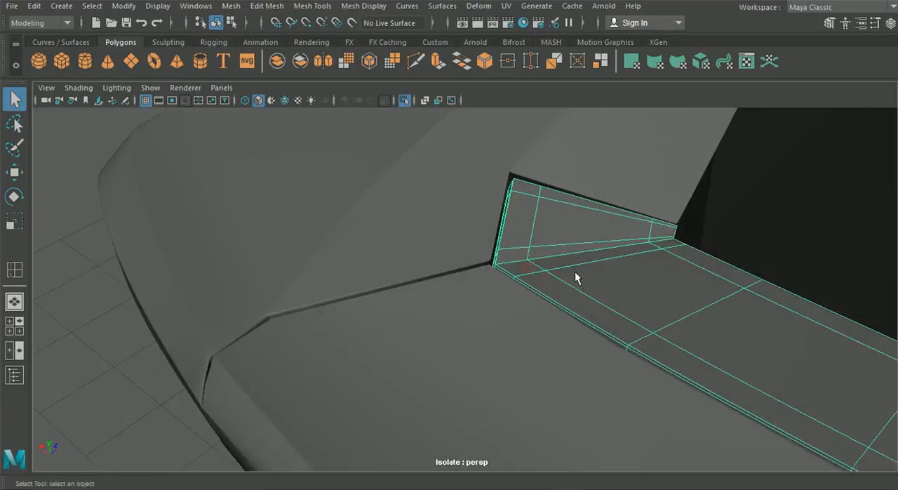
pyautogui.press('1')
# Move the vertices at the strip's outer end corner to line up with the adjoining body panel.
pyautogui.moveTo(550, 230); pyautogui.dragTo(509, 159, button='right')
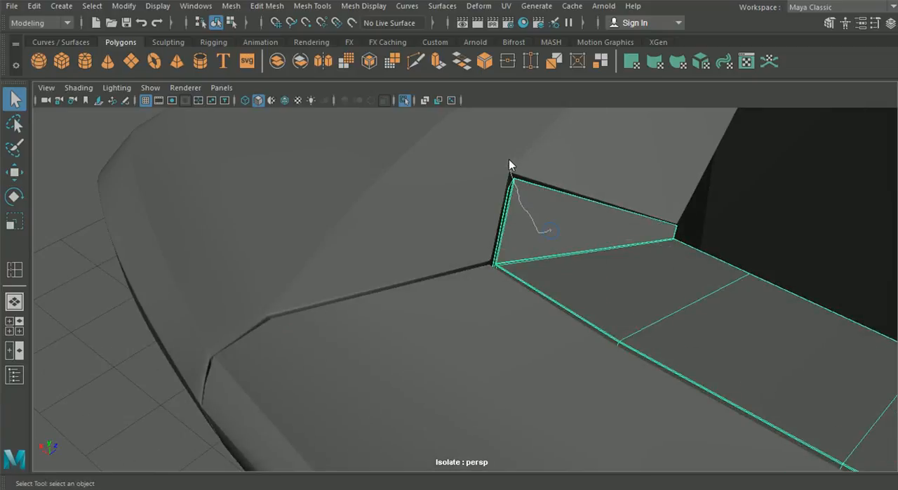
pyautogui.moveTo(478, 127); pyautogui.dragTo(484, 98, button='right')
pyautogui.keyDown('alt'); pyautogui.moveTo(475, 211); pyautogui.dragTo(440, 270, button='middle'); pyautogui.keyUp('alt')
pyautogui.scroll(3, 439, 270)
pyautogui.keyDown('alt'); pyautogui.moveTo(440, 270); pyautogui.dragTo(439, 246); pyautogui.keyUp('alt')
pyautogui.keyDown('alt'); pyautogui.moveTo(438, 246); pyautogui.dragTo(453, 211, button='middle'); pyautogui.keyUp('alt')
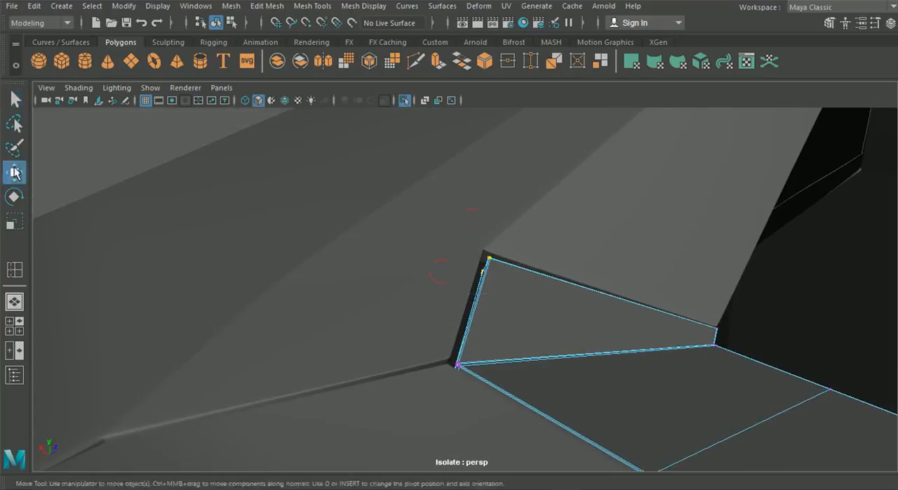
pyautogui.click(16, 173)
pyautogui.keyDown('alt'); pyautogui.moveTo(493, 253); pyautogui.dragTo(404, 309); pyautogui.keyUp('alt')
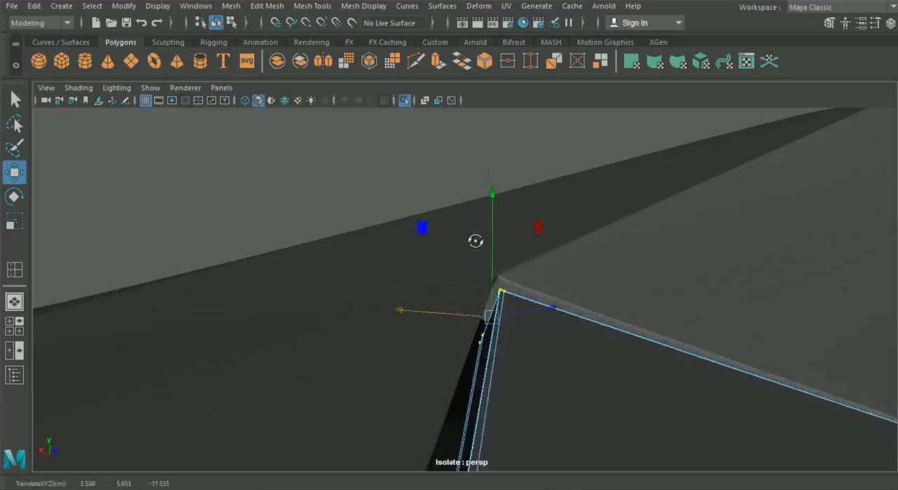
pyautogui.keyDown('alt'); pyautogui.moveTo(494, 224); pyautogui.dragTo(476, 222); pyautogui.keyUp('alt')
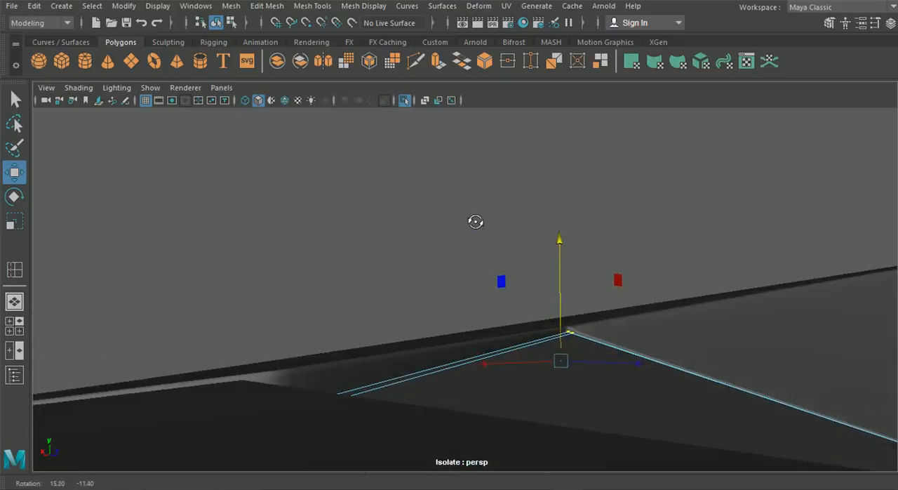
# Move the vertices at the strip's other end corner and along its long edge to even out the seam gap.
pyautogui.keyDown('alt'); pyautogui.moveTo(555, 264); pyautogui.dragTo(460, 370); pyautogui.keyUp('alt')
pyautogui.keyDown('alt'); pyautogui.moveTo(551, 426); pyautogui.dragTo(471, 330); pyautogui.keyUp('alt')
pyautogui.keyDown('alt'); pyautogui.moveTo(505, 279); pyautogui.dragTo(529, 361); pyautogui.keyUp('alt')
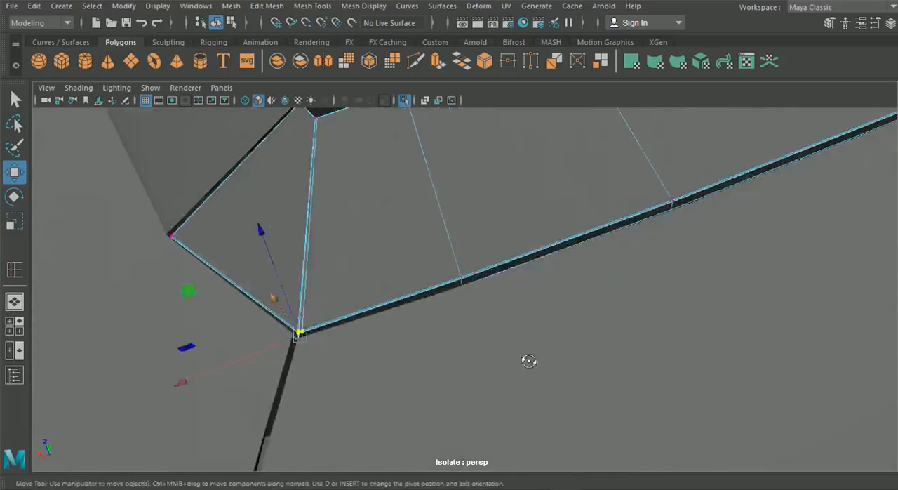
pyautogui.keyDown('alt'); pyautogui.moveTo(583, 268); pyautogui.dragTo(564, 253); pyautogui.keyUp('alt')
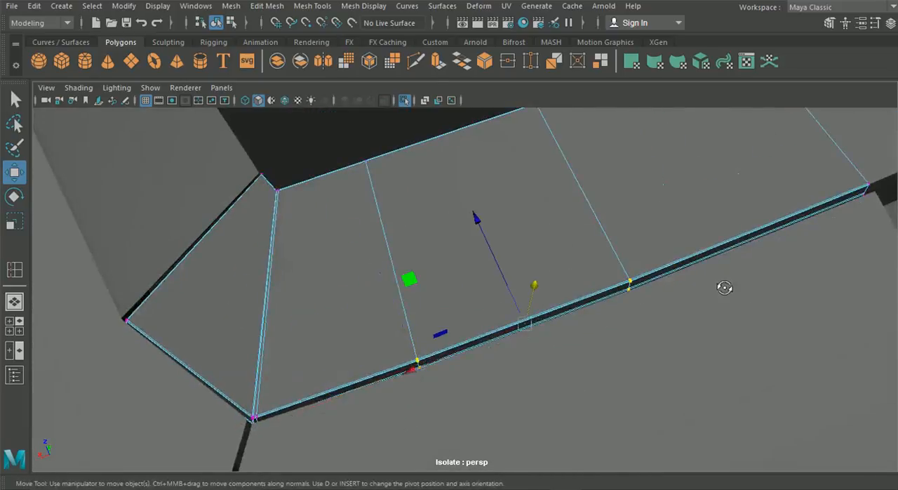
pyautogui.keyDown('alt'); pyautogui.moveTo(766, 243); pyautogui.dragTo(403, 263); pyautogui.keyUp('alt')
pyautogui.keyDown('alt'); pyautogui.moveTo(381, 229); pyautogui.dragTo(417, 225); pyautogui.keyUp('alt')
pyautogui.keyDown('alt'); pyautogui.moveTo(351, 221); pyautogui.dragTo(250, 34); pyautogui.keyUp('alt')
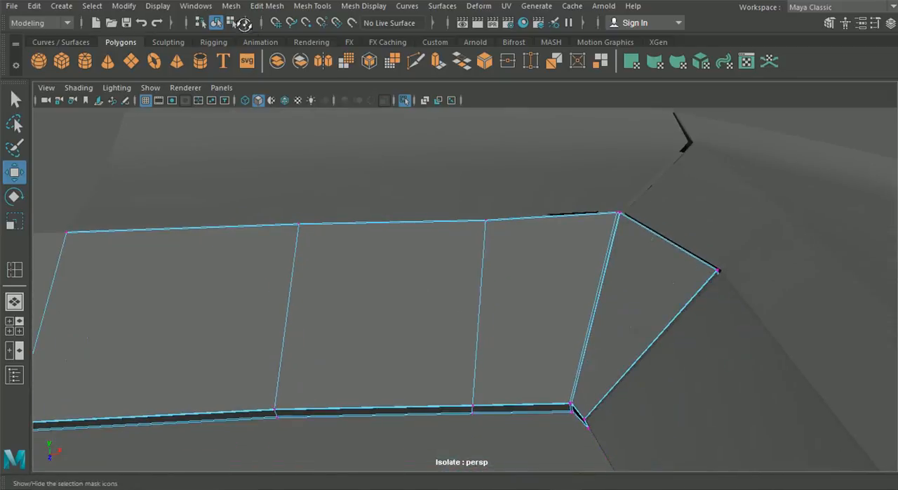
# Move the tail panel's vertices along its front seam and outer end to fit the strip and body.
pyautogui.click(233, 20)
pyautogui.click(213, 20)
pyautogui.keyDown('alt'); pyautogui.moveTo(364, 162); pyautogui.dragTo(447, 315); pyautogui.keyUp('alt')
pyautogui.click(446, 320)
pyautogui.moveTo(441, 331); pyautogui.dragTo(362, 98, button='right')
pyautogui.keyDown('alt'); pyautogui.moveTo(333, 274); pyautogui.dragTo(360, 200, button='middle'); pyautogui.keyUp('alt')
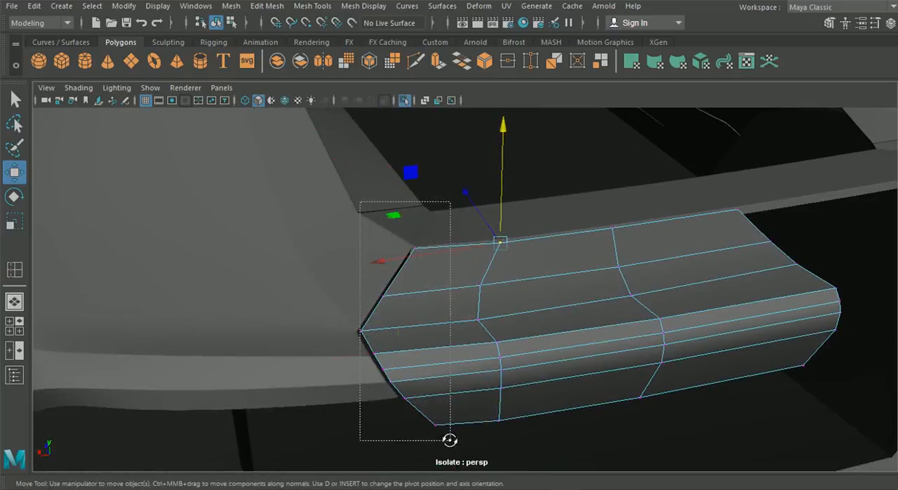
pyautogui.moveTo(292, 378)
pyautogui.keyDown('alt'); pyautogui.mouseDown()
pyautogui.moveTo(285, 419)
pyautogui.moveTo(289, 378)
pyautogui.mouseUp(); pyautogui.keyUp('alt')
pyautogui.keyDown('alt'); pyautogui.moveTo(355, 362); pyautogui.dragTo(258, 328); pyautogui.keyUp('alt')
pyautogui.keyDown('alt'); pyautogui.moveTo(418, 315); pyautogui.dragTo(486, 318); pyautogui.keyUp('alt')
pyautogui.keyDown('alt'); pyautogui.moveTo(463, 262); pyautogui.dragTo(573, 266); pyautogui.keyUp('alt')
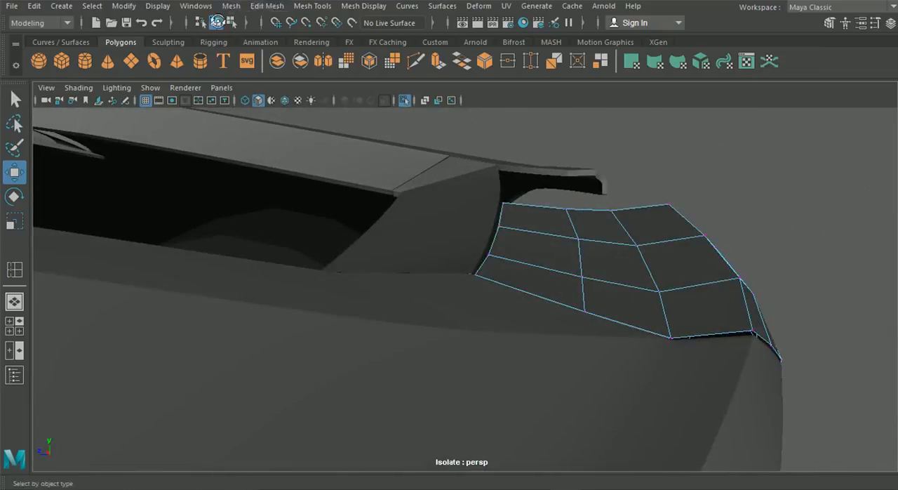
# Select the tail panel's outer border edges along the front seam, the outer end and the lower edge.
pyautogui.click(213, 19)
pyautogui.keyDown('alt'); pyautogui.moveTo(463, 337); pyautogui.dragTo(362, 304); pyautogui.keyUp('alt')
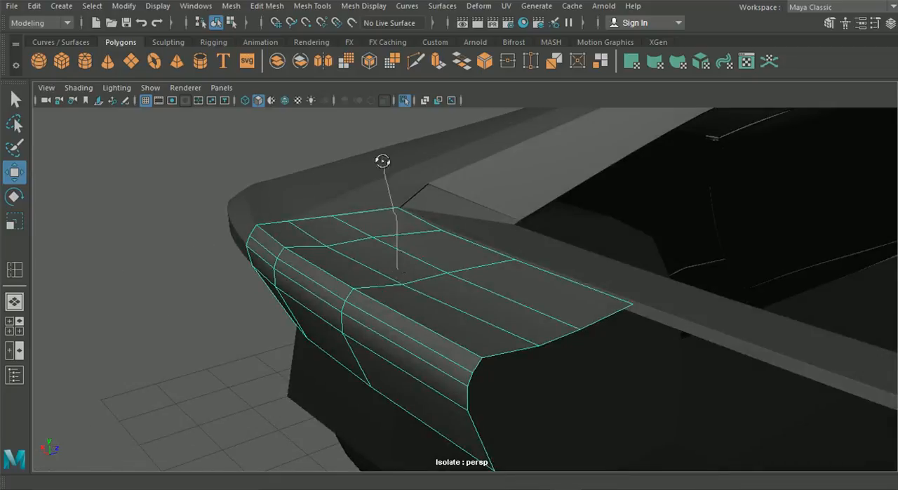
pyautogui.rightClick(390, 114)
pyautogui.click(395, 68)
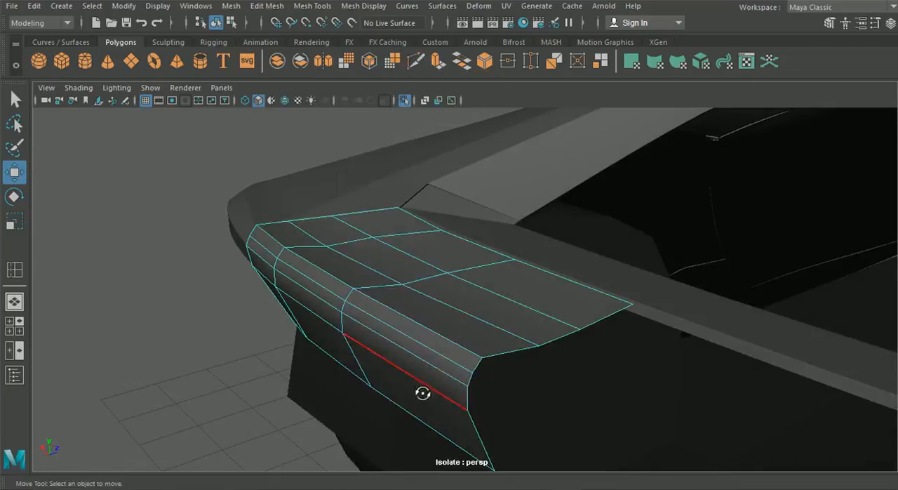
pyautogui.keyDown('alt'); pyautogui.moveTo(414, 416); pyautogui.dragTo(657, 358); pyautogui.keyUp('alt')
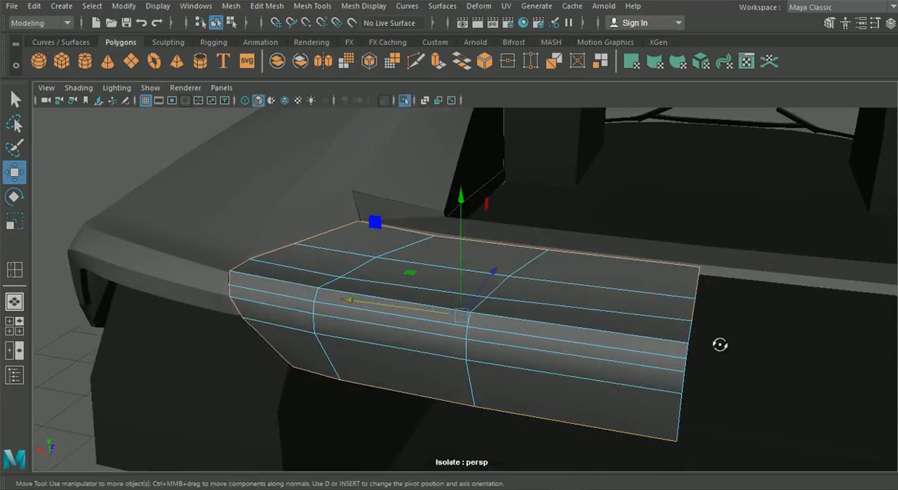
pyautogui.keyDown('alt'); pyautogui.moveTo(719, 344); pyautogui.dragTo(688, 347); pyautogui.keyUp('alt')
# Extrude the tail panel's selected border edges with a Local Translate Z of -0.0417.
pyautogui.hotkey('ctrl', 'e')
pyautogui.keyDown('alt'); pyautogui.moveTo(576, 331); pyautogui.dragTo(475, 167); pyautogui.keyUp('alt')
pyautogui.moveTo(521, 122); pyautogui.dragTo(204, 87)
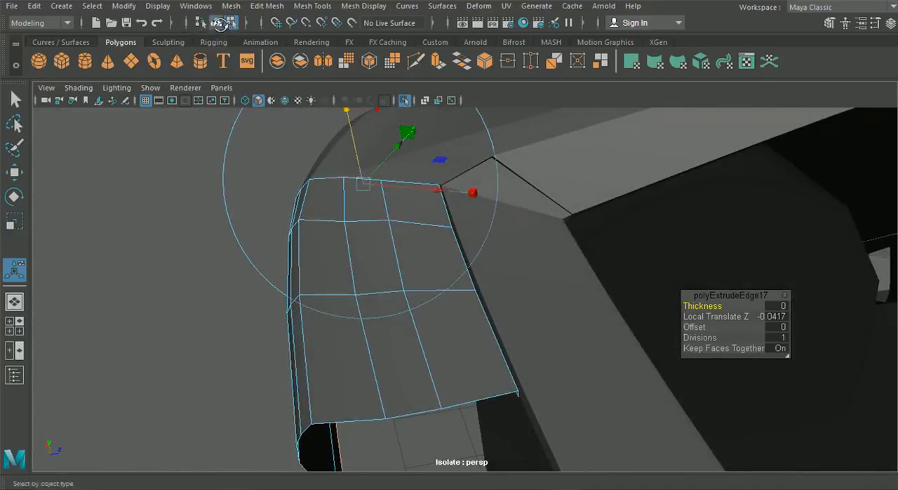
pyautogui.click(109, 253)
pyautogui.hotkey('ctrl', 'z')
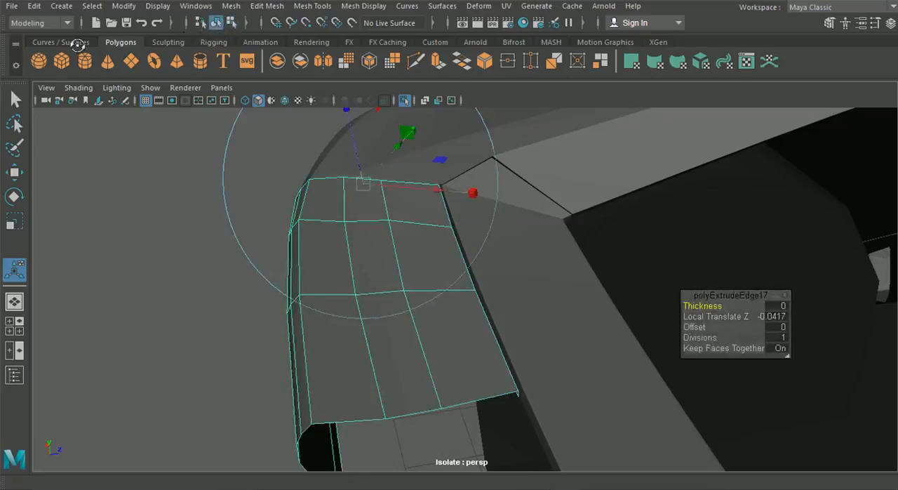
# Create a mirrored duplicate of the thickened tail panel on the opposite side of the car.
pyautogui.click(34, 6)
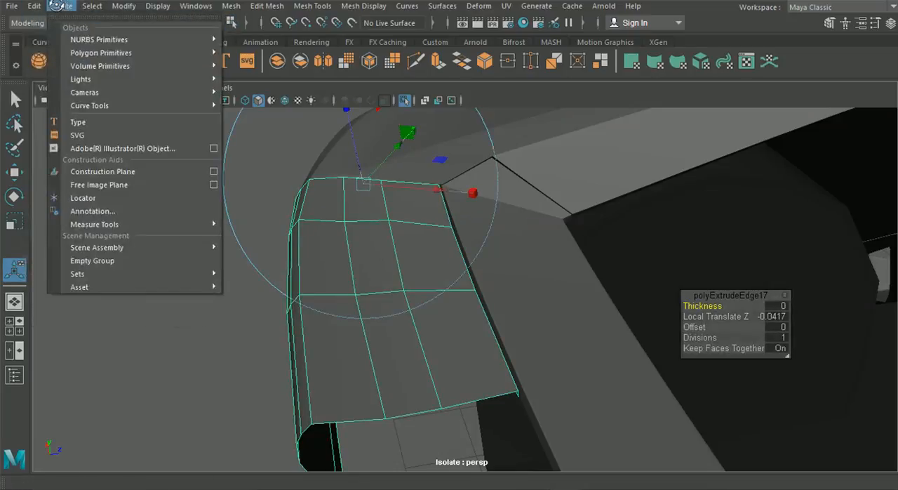
pyautogui.moveTo(33, 6)
pyautogui.click(142, 212)
pyautogui.scroll(-3, 242, 265)
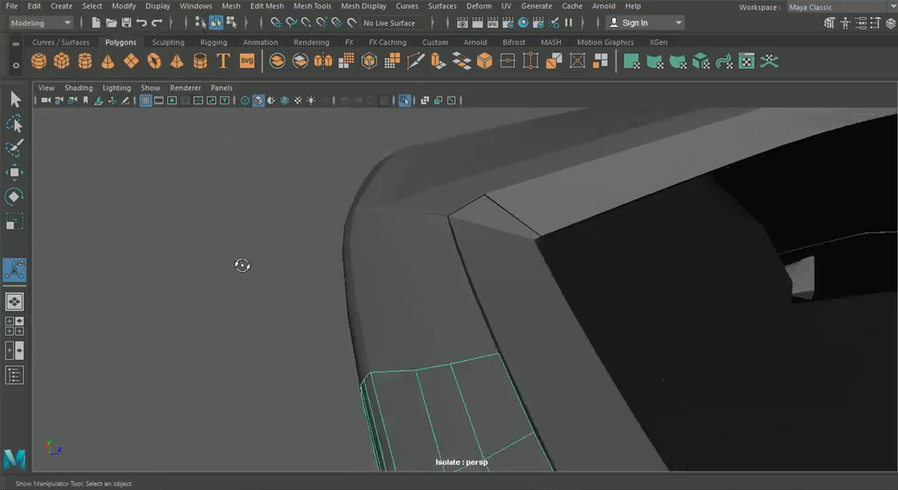
pyautogui.keyDown('alt'); pyautogui.moveTo(242, 265); pyautogui.dragTo(98, 111); pyautogui.keyUp('alt')
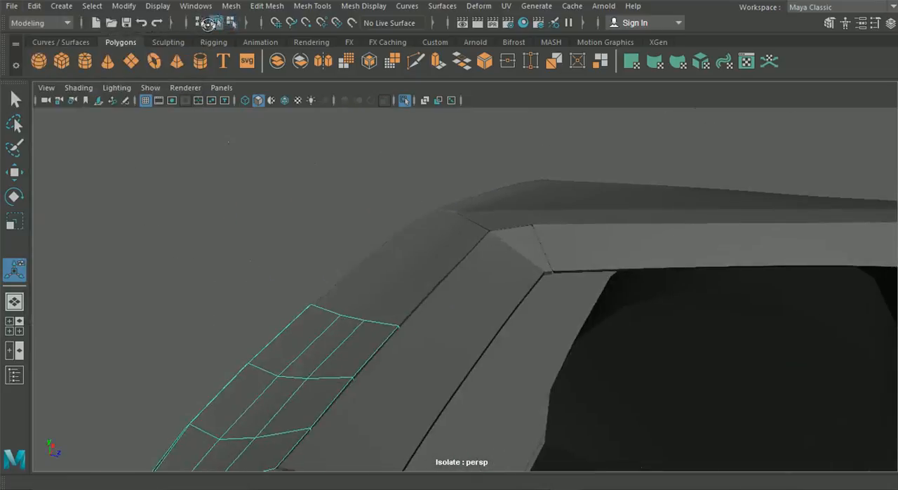
# Insert edge loops on the tail panel close to its outer end border and along its long front seam edge.
pyautogui.keyDown('alt'); pyautogui.moveTo(290, 301); pyautogui.dragTo(521, 323); pyautogui.keyUp('alt')
pyautogui.keyDown('alt'); pyautogui.moveTo(385, 370); pyautogui.dragTo(476, 235); pyautogui.keyUp('alt')
pyautogui.click(267, 6)
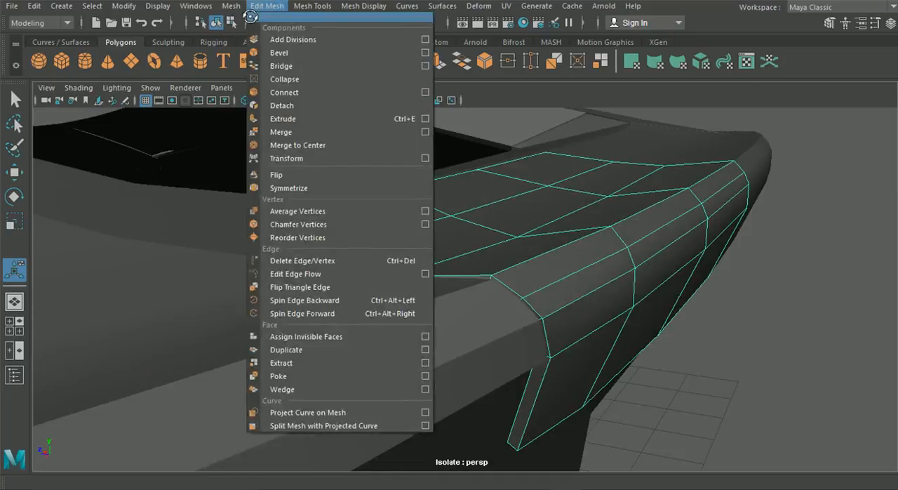
pyautogui.moveTo(303, 6)
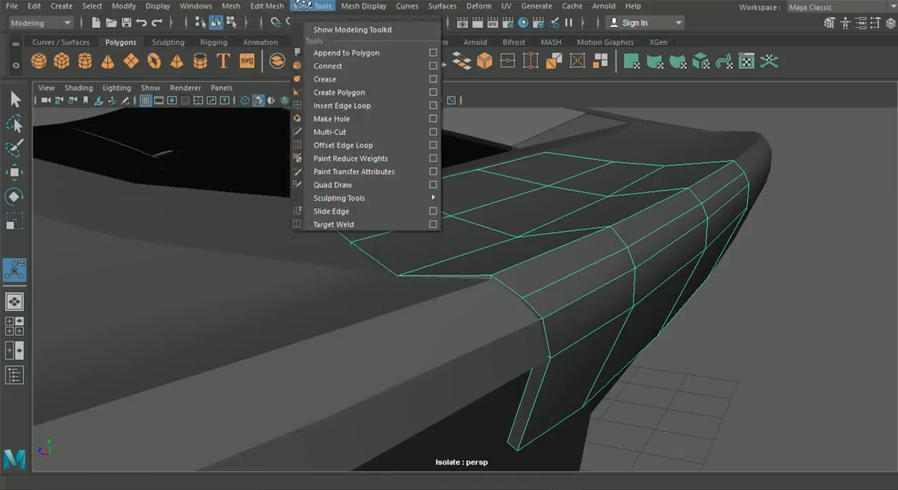
pyautogui.click(343, 106)
pyautogui.keyDown('alt'); pyautogui.moveTo(425, 206); pyautogui.dragTo(337, 268); pyautogui.keyUp('alt')
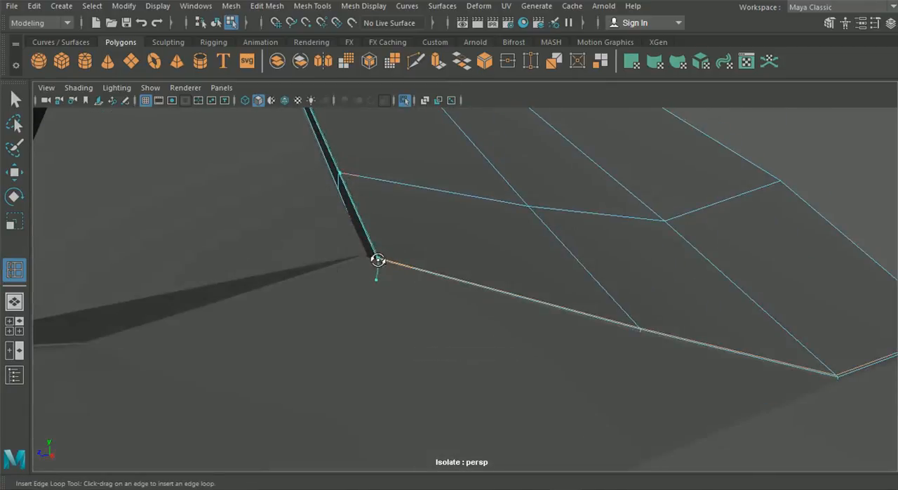
pyautogui.keyDown('alt'); pyautogui.moveTo(379, 260); pyautogui.dragTo(332, 261); pyautogui.keyUp('alt')
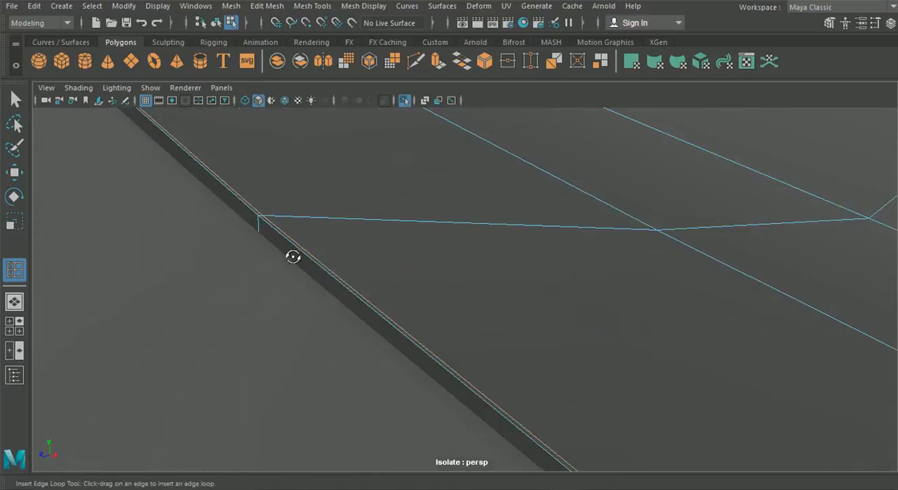
pyautogui.keyDown('alt'); pyautogui.moveTo(256, 224); pyautogui.dragTo(329, 246); pyautogui.keyUp('alt')
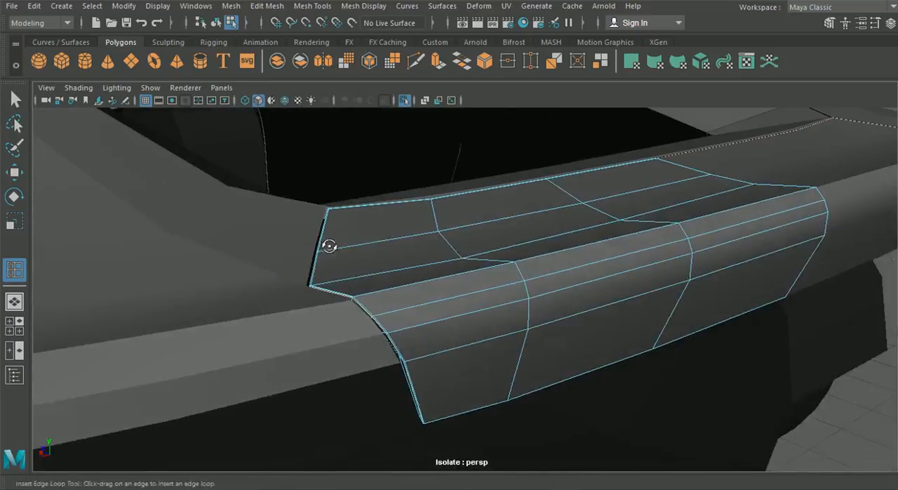
# Show wireframe on the shaded model and insert edge loops close to the bends along the tail panel's curved outer lip.
pyautogui.click(283, 99)
pyautogui.keyDown('alt'); pyautogui.moveTo(365, 303); pyautogui.dragTo(385, 321); pyautogui.keyUp('alt')
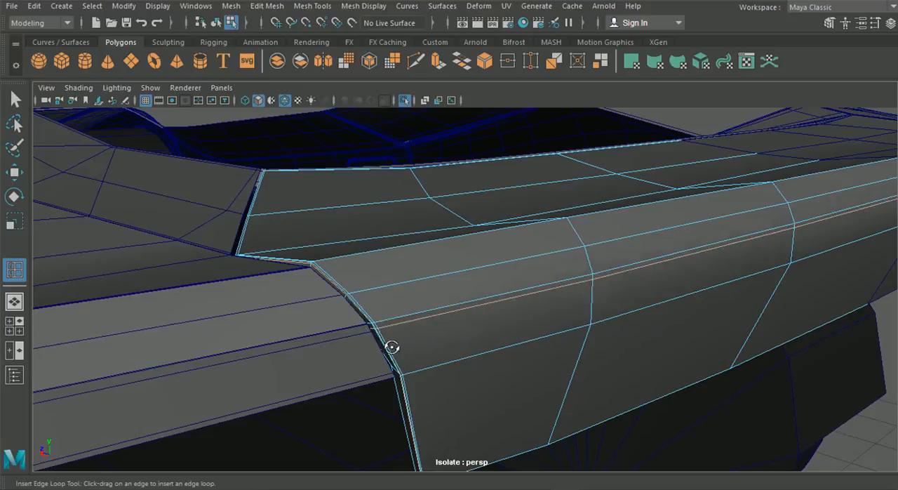
pyautogui.keyDown('alt'); pyautogui.moveTo(373, 349); pyautogui.dragTo(356, 302); pyautogui.keyUp('alt')
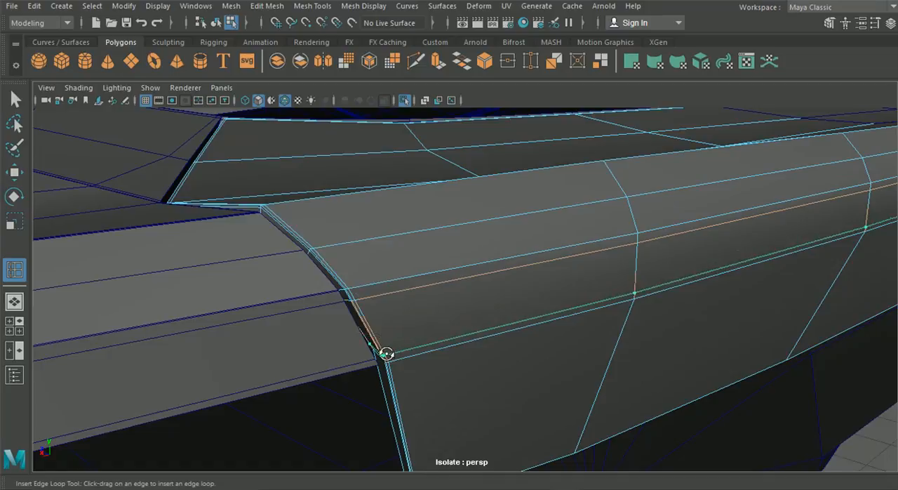
pyautogui.keyDown('alt'); pyautogui.moveTo(385, 355); pyautogui.dragTo(408, 361); pyautogui.keyUp('alt')
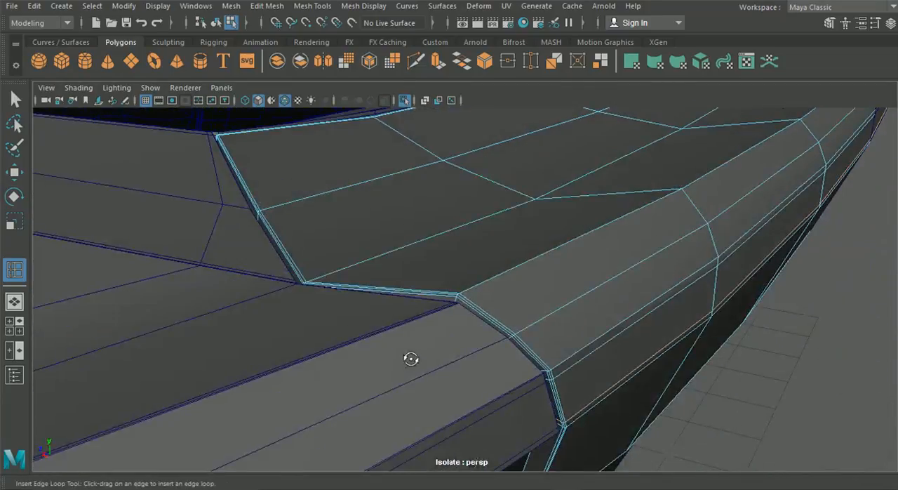
pyautogui.keyDown('alt'); pyautogui.moveTo(395, 289); pyautogui.dragTo(145, 223); pyautogui.keyUp('alt')
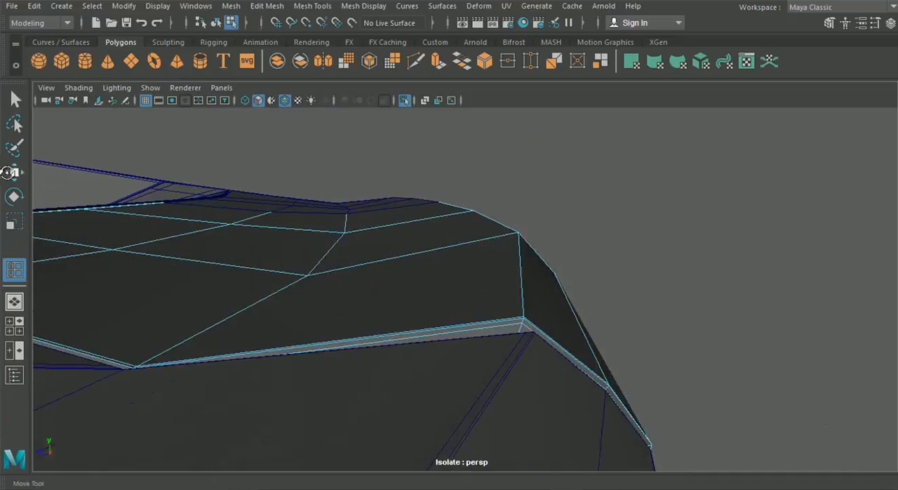
# Select the tail panel's corner vertices at the front seam bend and lower them to line up with the neighbouring body side panel.
pyautogui.click(14, 171)
pyautogui.moveTo(469, 267); pyautogui.dragTo(400, 98, button='right')
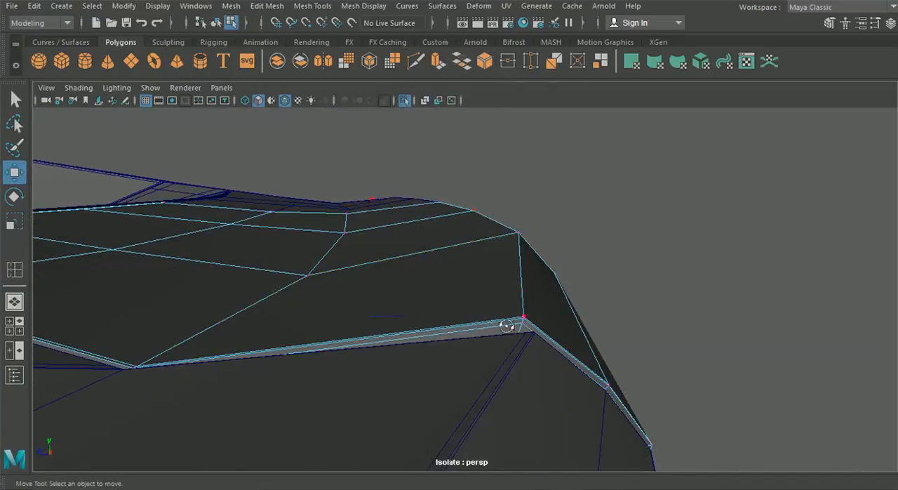
pyautogui.moveTo(544, 372); pyautogui.dragTo(544, 372)
pyautogui.keyDown('alt'); pyautogui.moveTo(544, 373); pyautogui.dragTo(423, 314); pyautogui.keyUp('alt')
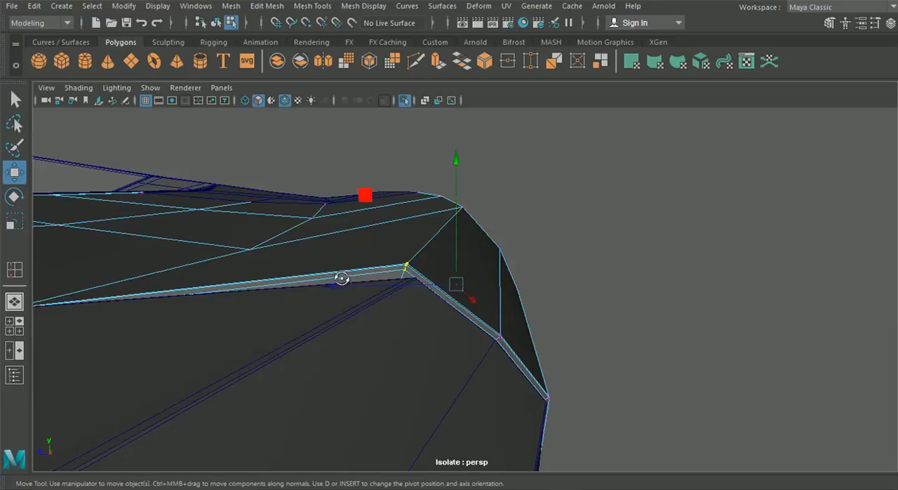
pyautogui.keyDown('alt'); pyautogui.moveTo(354, 358); pyautogui.dragTo(274, 315); pyautogui.keyUp('alt')
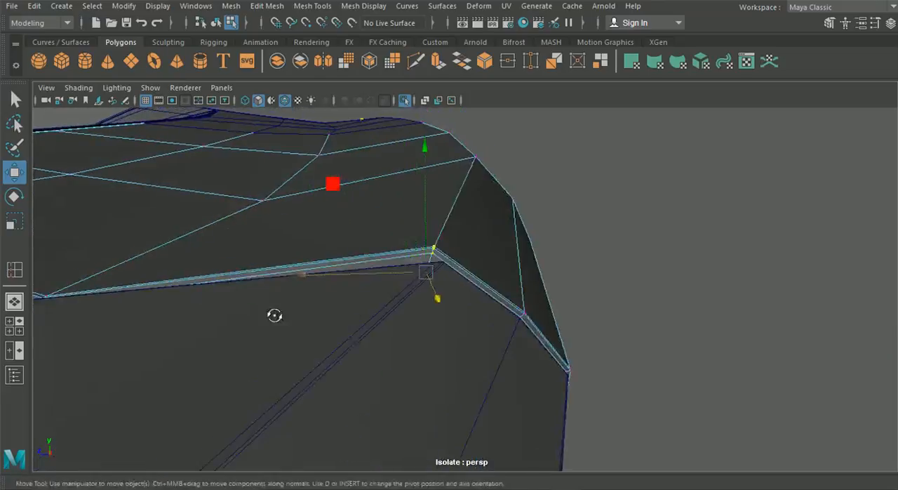
pyautogui.moveTo(317, 264); pyautogui.dragTo(322, 271, button='middle')
pyautogui.keyDown('alt'); pyautogui.moveTo(339, 277); pyautogui.dragTo(346, 236); pyautogui.keyUp('alt')
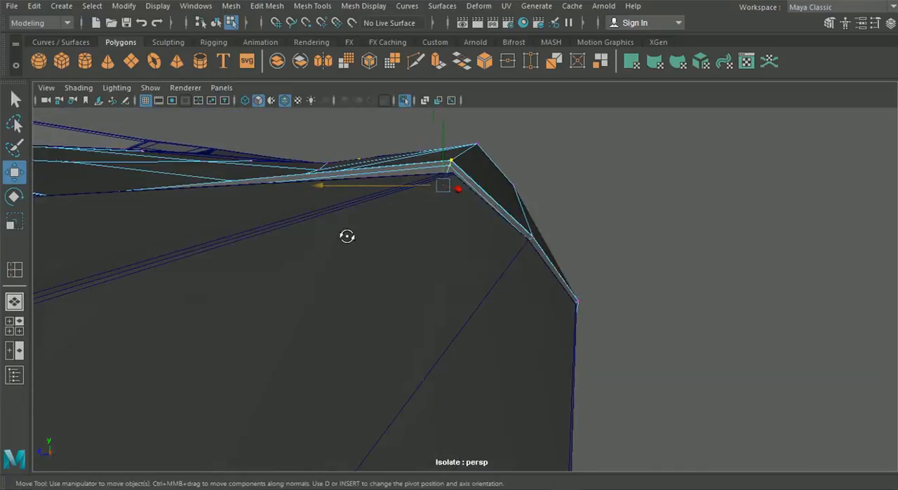
pyautogui.moveTo(443, 124); pyautogui.dragTo(446, 131)
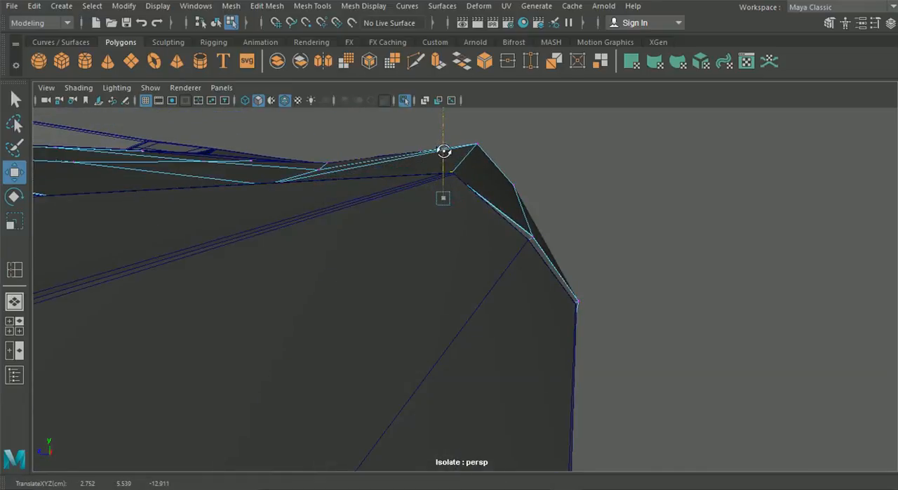
pyautogui.keyDown('alt'); pyautogui.moveTo(325, 197); pyautogui.dragTo(232, 181); pyautogui.keyUp('alt')
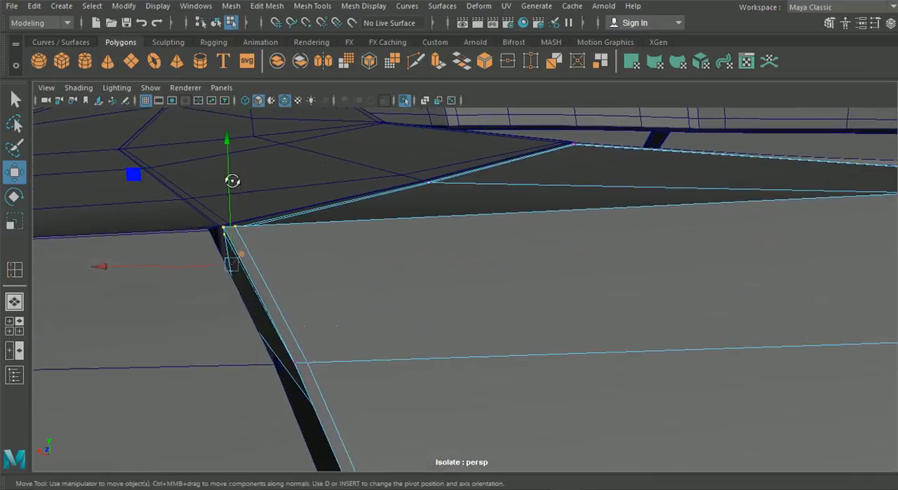
pyautogui.moveTo(230, 150); pyautogui.dragTo(418, 272)
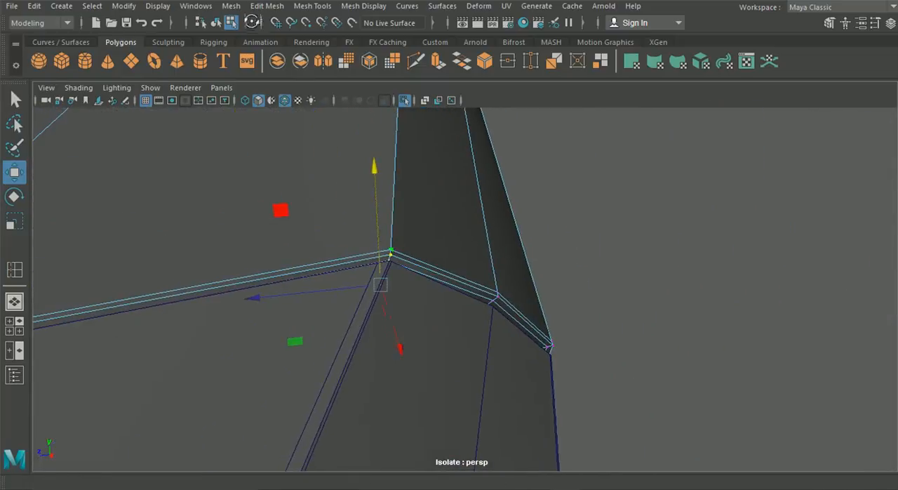
# Insert edge loops on both sides of the tail panel's ridge edge that runs into the front seam corner.
pyautogui.click(302, 7)
pyautogui.click(344, 103)
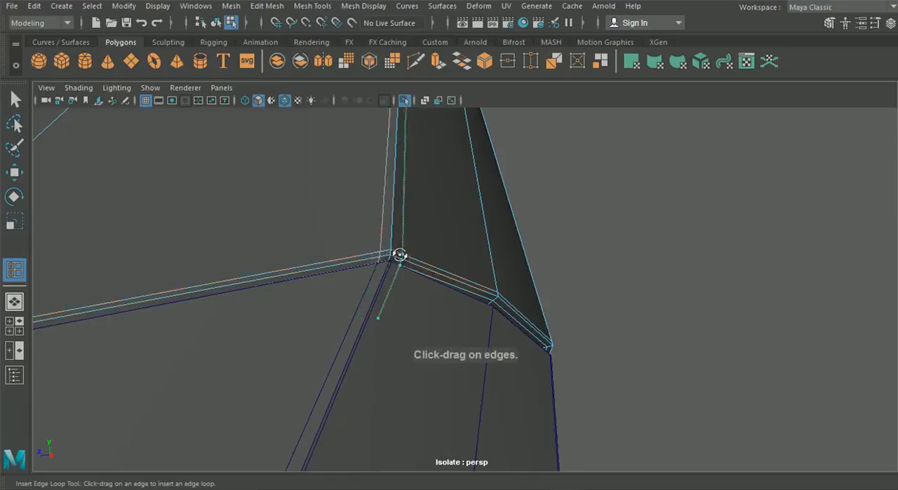
pyautogui.keyDown('alt'); pyautogui.moveTo(317, 250); pyautogui.dragTo(337, 289); pyautogui.keyUp('alt')
pyautogui.keyDown('alt'); pyautogui.moveTo(355, 218); pyautogui.dragTo(419, 244); pyautogui.keyUp('alt')
pyautogui.keyDown('alt'); pyautogui.moveTo(365, 348); pyautogui.dragTo(432, 286); pyautogui.keyUp('alt')
pyautogui.keyDown('alt'); pyautogui.moveTo(353, 375); pyautogui.dragTo(405, 320); pyautogui.keyUp('alt')
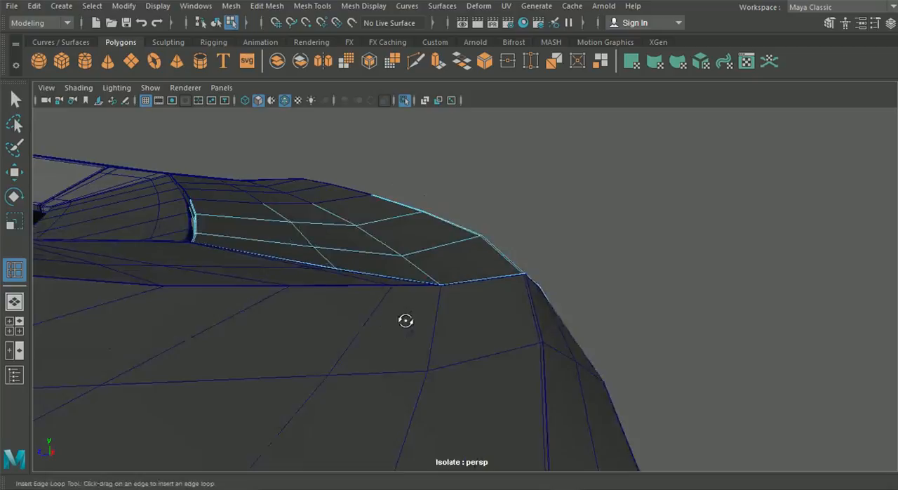
pyautogui.keyDown('alt'); pyautogui.moveTo(404, 286); pyautogui.dragTo(363, 231); pyautogui.keyUp('alt')
pyautogui.hotkey('ctrl', 'shift', 'x')
pyautogui.keyDown('alt'); pyautogui.moveTo(366, 187); pyautogui.dragTo(346, 285, button='right'); pyautogui.keyUp('alt')
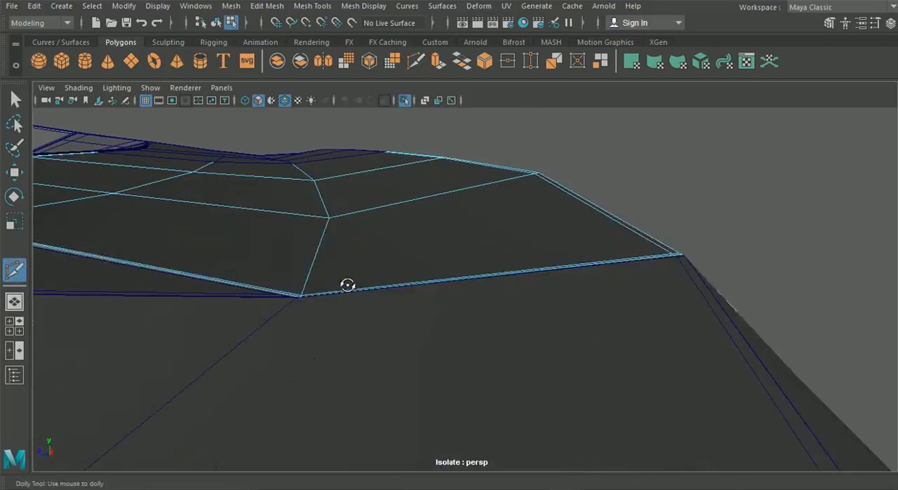
pyautogui.keyDown('alt'); pyautogui.moveTo(346, 285); pyautogui.dragTo(381, 304); pyautogui.keyUp('alt')
pyautogui.keyDown('alt'); pyautogui.moveTo(381, 305); pyautogui.dragTo(511, 245, button='middle'); pyautogui.keyUp('alt')
pyautogui.click(525, 331)
pyautogui.keyDown('alt'); pyautogui.moveTo(373, 315); pyautogui.dragTo(355, 323); pyautogui.keyUp('alt')
pyautogui.keyDown('alt'); pyautogui.moveTo(355, 323); pyautogui.dragTo(415, 300, button='middle'); pyautogui.keyUp('alt')
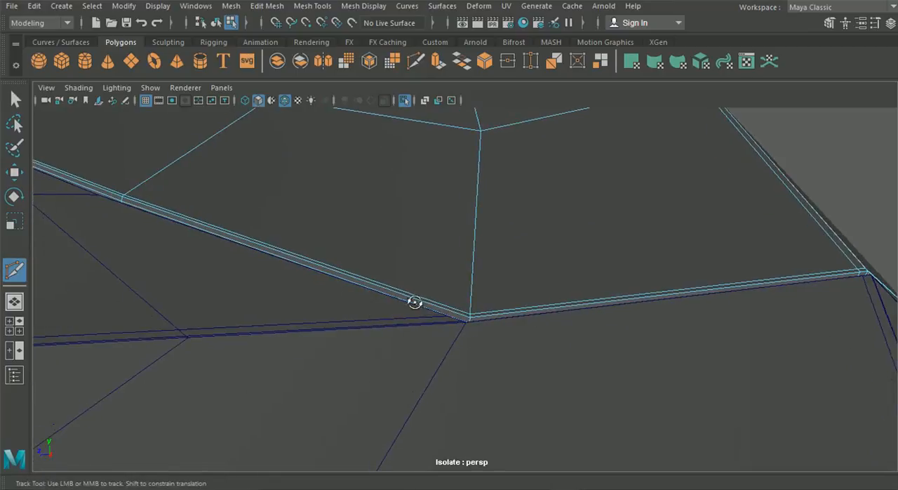
pyautogui.click(481, 131)
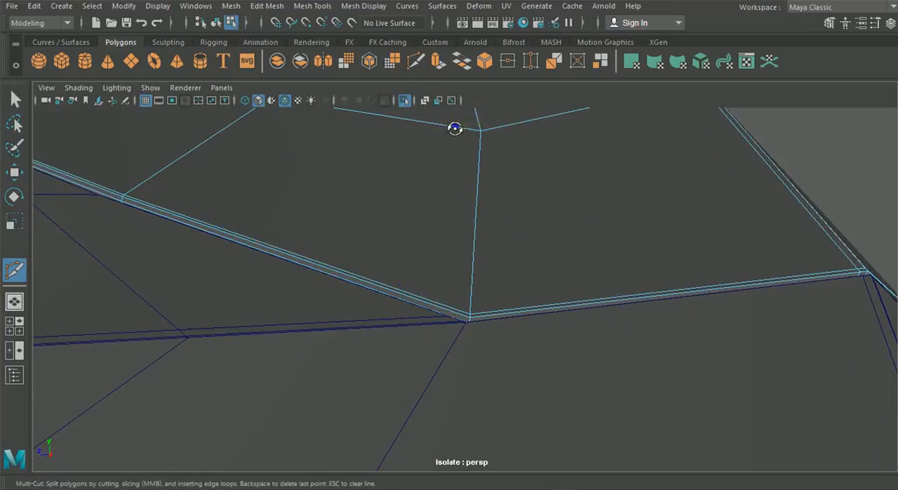
pyautogui.click(456, 127)
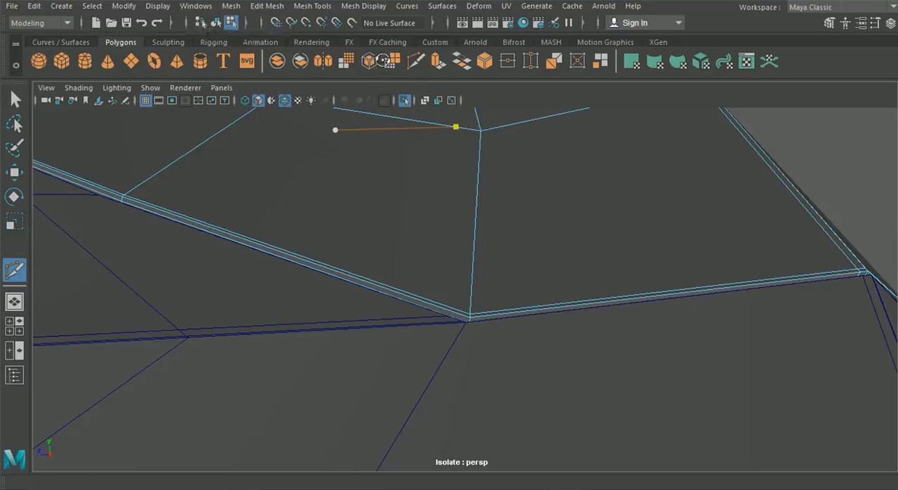
pyautogui.click(313, 5)
pyautogui.click(342, 106)
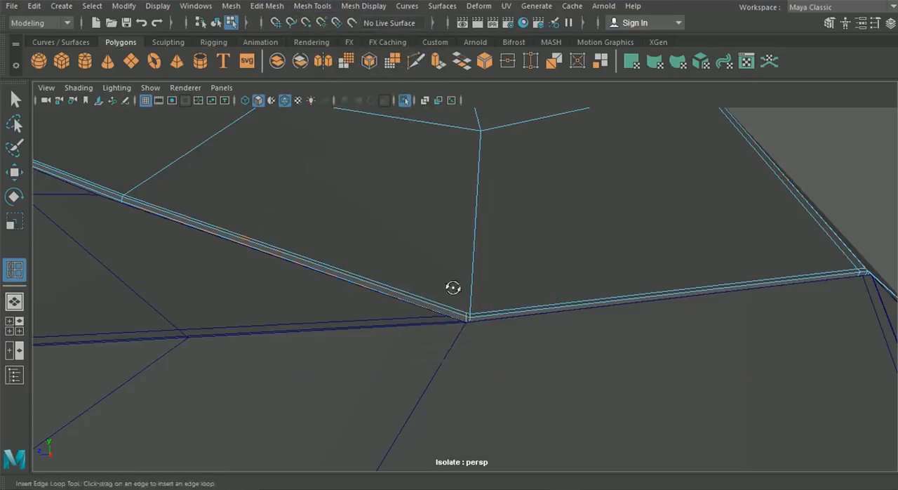
# Multi-Cut an edge from the panel's seam corner vertex to a point just beside the crease edge on the next cross edge.
pyautogui.click(416, 61)
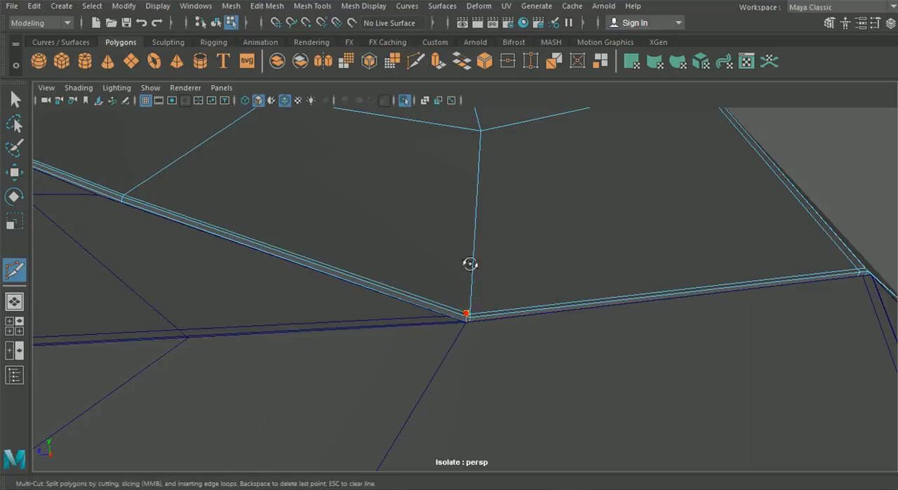
pyautogui.click(457, 127)
pyautogui.press('Return')
pyautogui.scroll(-10, 432, 139)
pyautogui.keyDown('alt'); pyautogui.moveTo(439, 173); pyautogui.dragTo(427, 118); pyautogui.keyUp('alt')
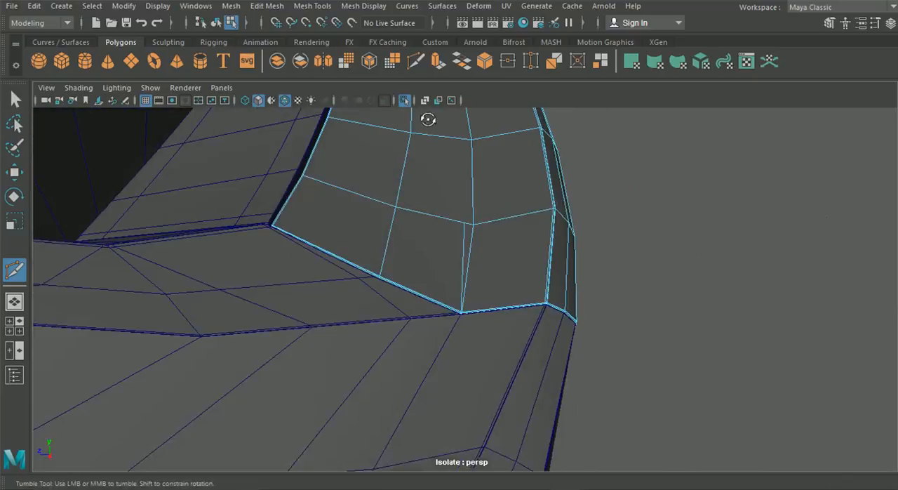
# Continue the Multi-Cut edge alongside the crease edge across the remaining rows of the panel.
pyautogui.click(316, 8)
pyautogui.click(342, 105)
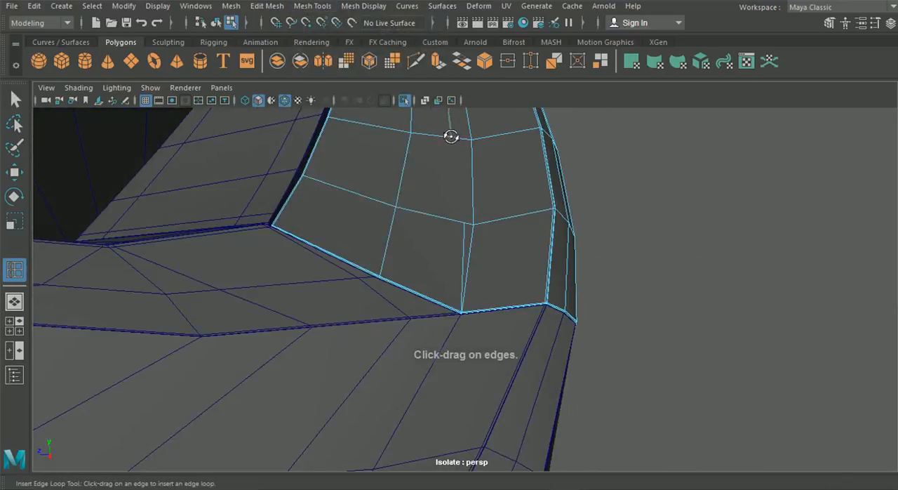
pyautogui.click(417, 62)
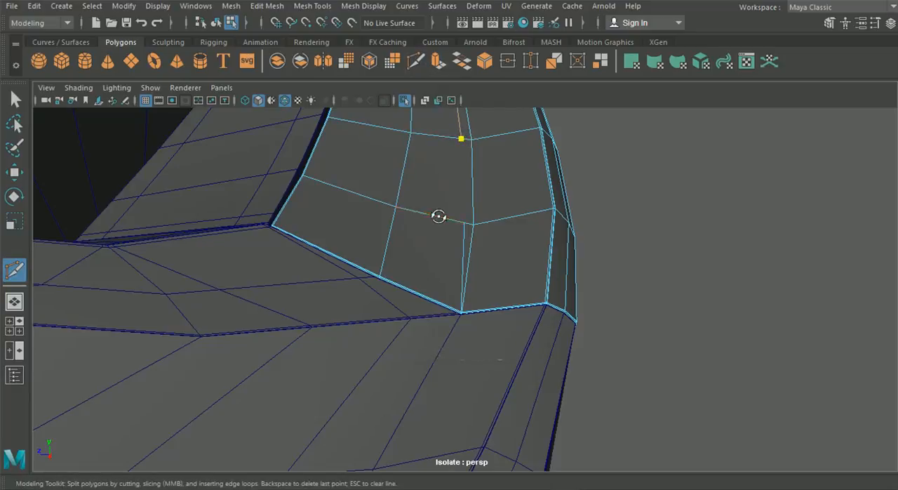
pyautogui.keyDown('alt'); pyautogui.moveTo(582, 163); pyautogui.dragTo(565, 150); pyautogui.keyUp('alt')
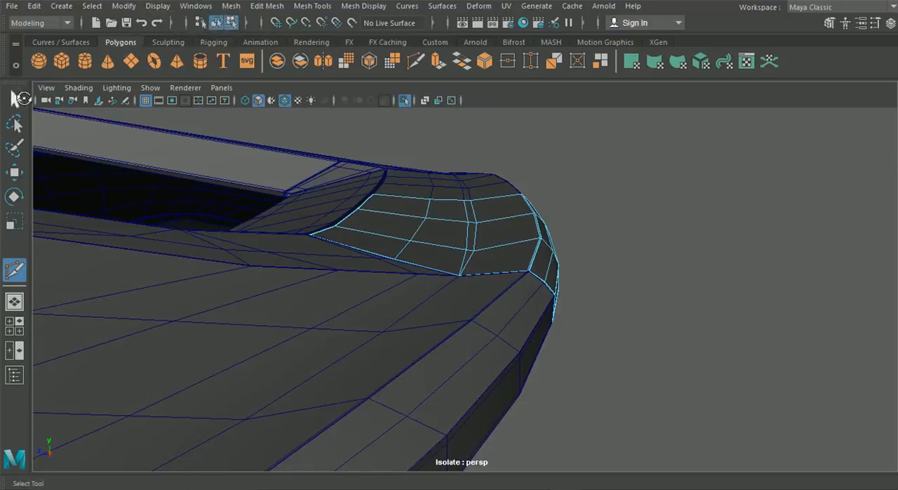
# Turn on smooth mesh preview for the tail panel and the adjoining body side panel.
pyautogui.click(14, 98)
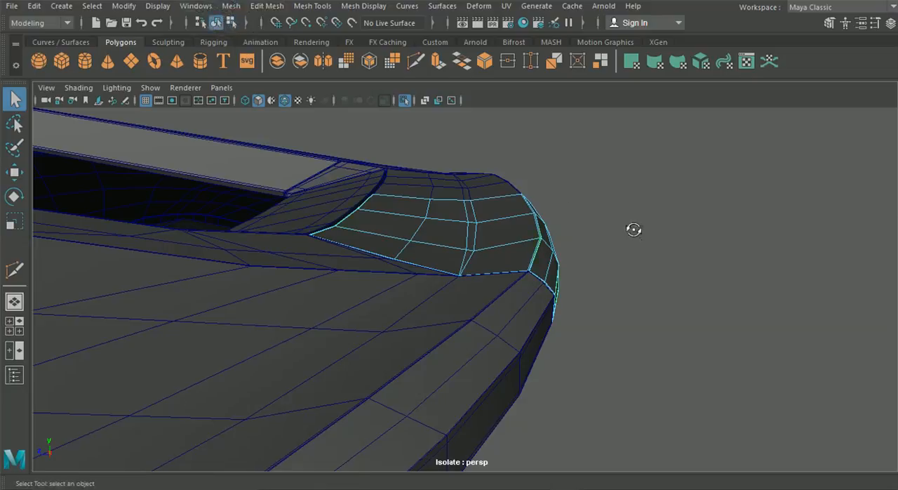
pyautogui.press('3')
pyautogui.click(647, 252)
pyautogui.keyDown('alt'); pyautogui.moveTo(648, 252); pyautogui.dragTo(562, 278); pyautogui.keyUp('alt')
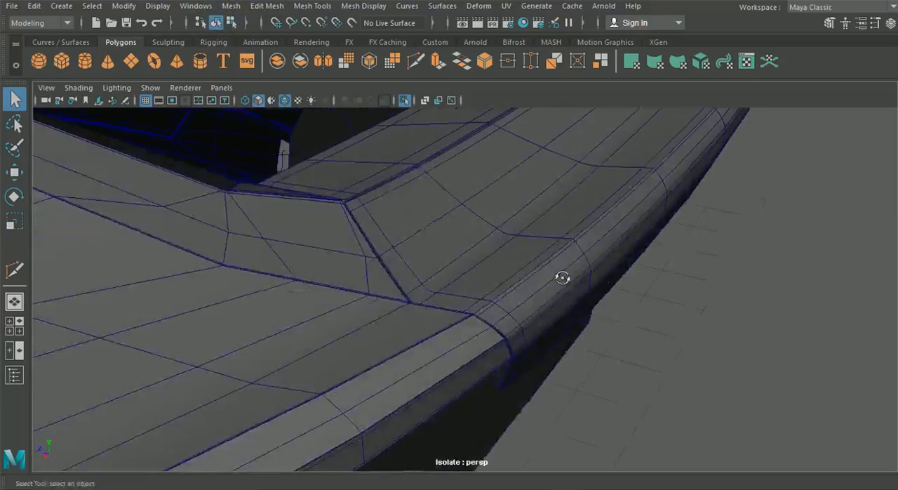
pyautogui.click(322, 295)
pyautogui.press('3')
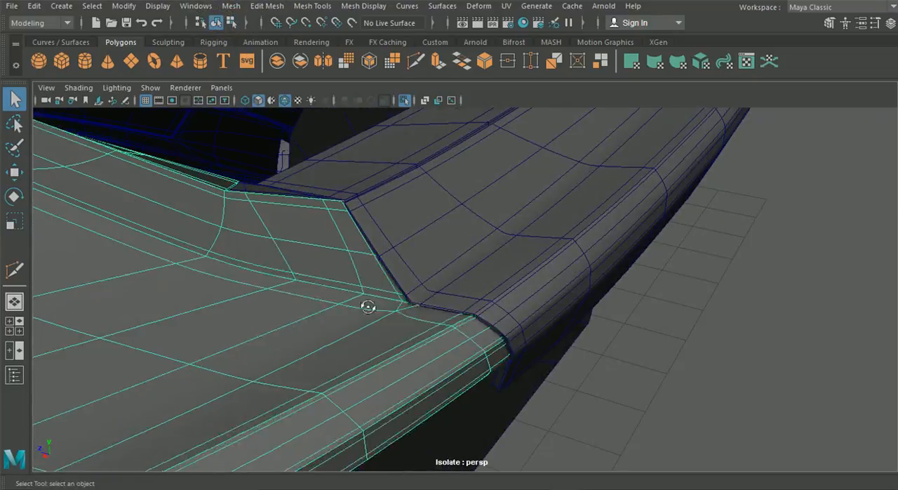
pyautogui.click(691, 316)
pyautogui.keyDown('alt'); pyautogui.moveTo(485, 307); pyautogui.dragTo(516, 292); pyautogui.keyUp('alt')
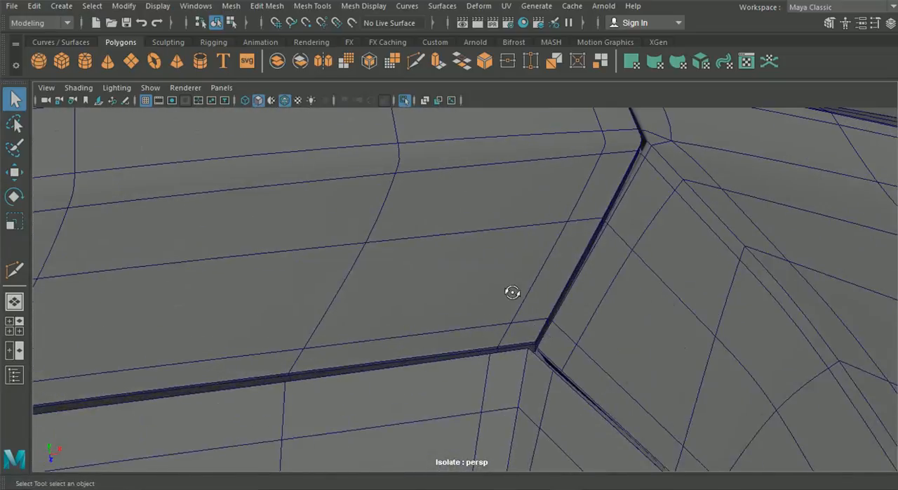
# Return the tail panel to its unsmoothed cage, shift its inner front corner vertices along X at the three-panel junction, and return to object selection.
pyautogui.click(507, 294)
pyautogui.press('1')
pyautogui.moveTo(501, 285); pyautogui.dragTo(435, 98, button='right')
pyautogui.keyDown('alt'); pyautogui.moveTo(469, 190); pyautogui.dragTo(536, 342); pyautogui.keyUp('alt')
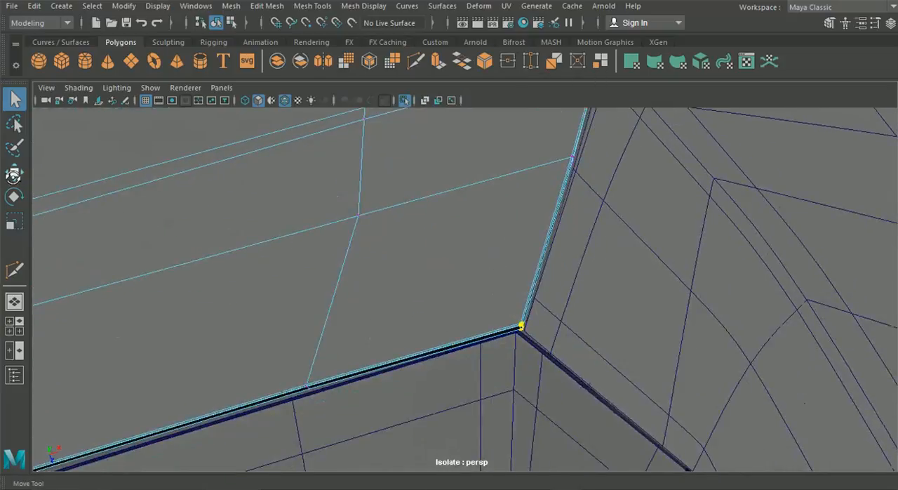
pyautogui.press('w')
pyautogui.moveTo(626, 291); pyautogui.dragTo(628, 290)
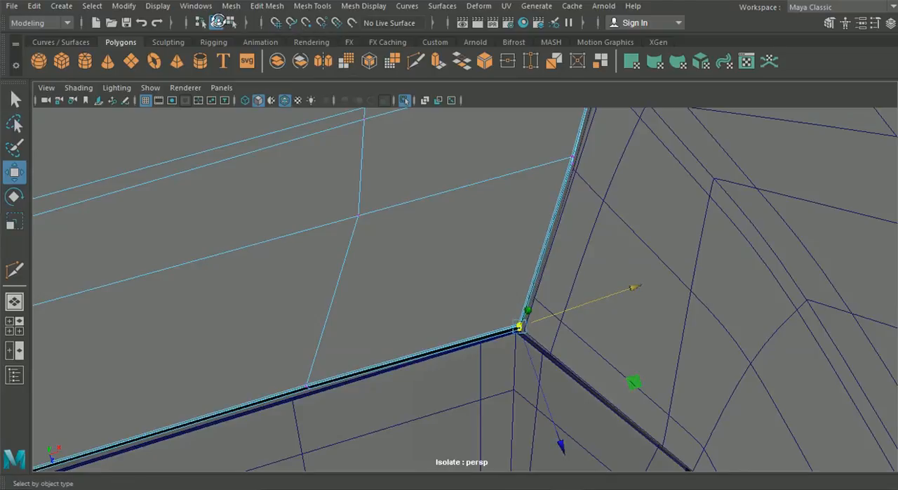
pyautogui.click(214, 22)
pyautogui.click(536, 232)
pyautogui.click(615, 263)
pyautogui.keyDown('alt'); pyautogui.moveTo(548, 365); pyautogui.dragTo(426, 362); pyautogui.keyUp('alt')
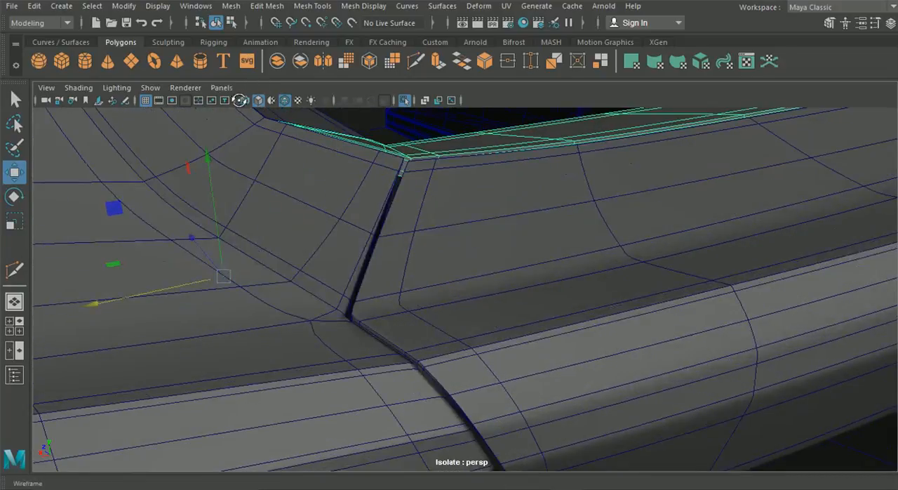
# Hide the wireframe overlay and examine the body side panel's corner and seams against the tail panel and deck strip.
pyautogui.click(248, 99)
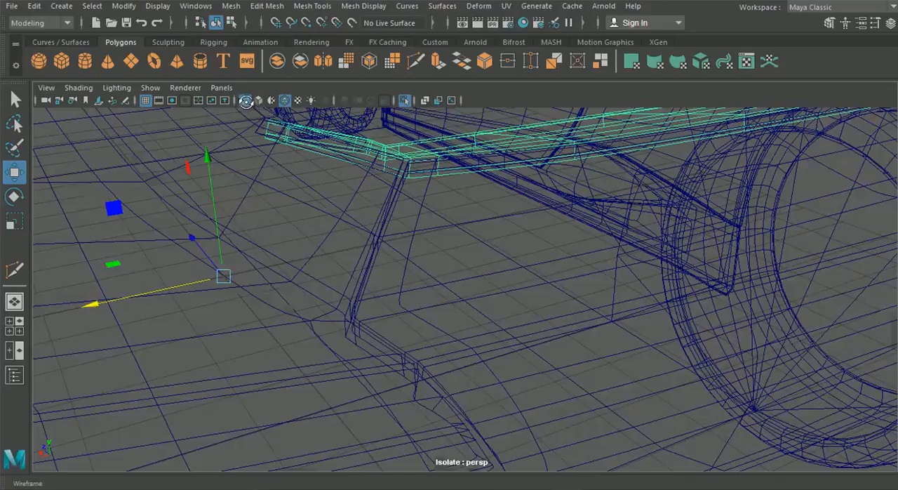
pyautogui.click(258, 99)
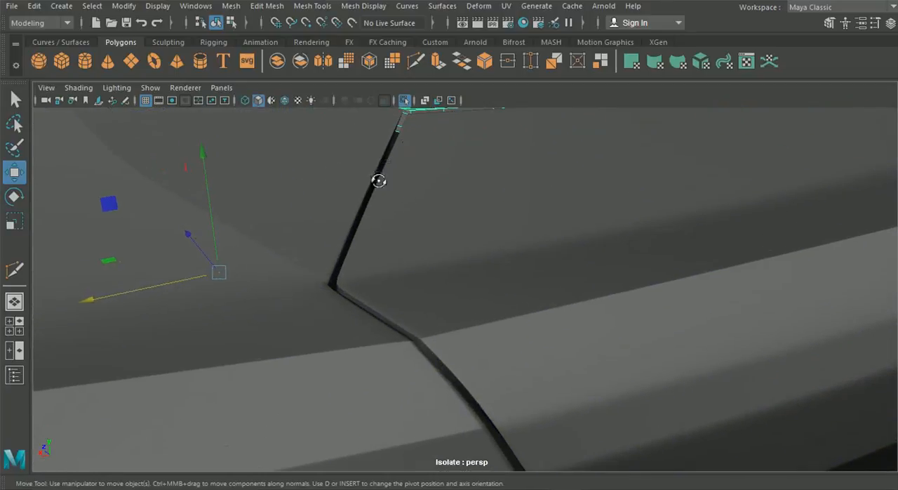
pyautogui.keyDown('alt'); pyautogui.moveTo(361, 353); pyautogui.dragTo(331, 291); pyautogui.keyUp('alt')
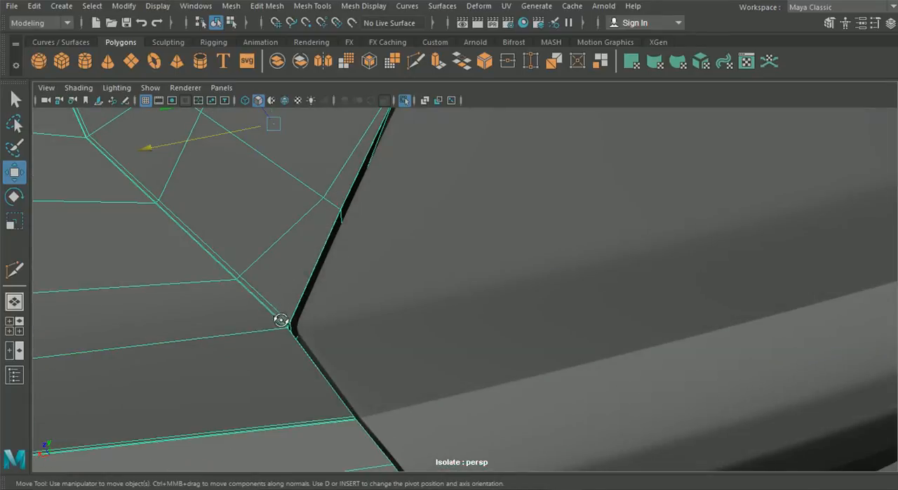
pyautogui.keyDown('alt'); pyautogui.moveTo(353, 397); pyautogui.dragTo(409, 239); pyautogui.keyUp('alt')
pyautogui.scroll(-3, 408, 240)
pyautogui.keyDown('alt'); pyautogui.moveTo(409, 240); pyautogui.dragTo(635, 216, button='middle'); pyautogui.keyUp('alt')
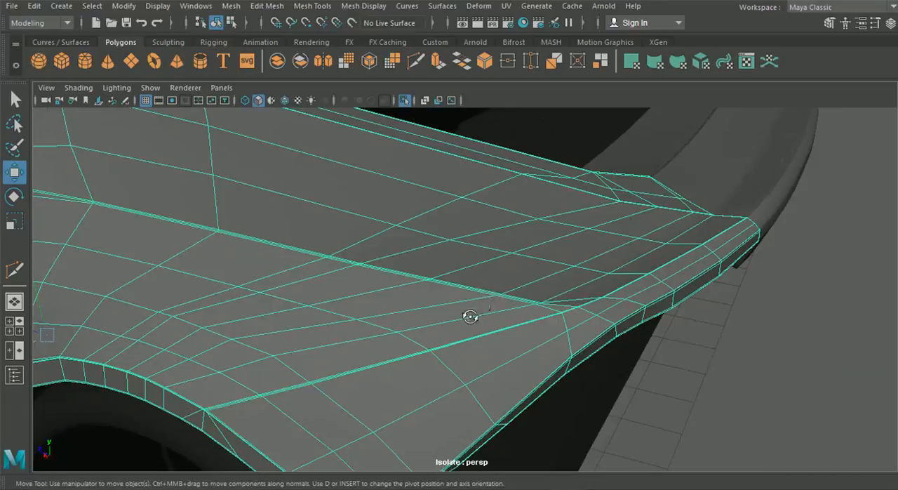
pyautogui.keyDown('alt'); pyautogui.moveTo(517, 267); pyautogui.dragTo(393, 290); pyautogui.keyUp('alt')
pyautogui.scroll(3, 561, 288)
pyautogui.keyDown('alt'); pyautogui.moveTo(561, 288); pyautogui.dragTo(558, 203); pyautogui.keyUp('alt')
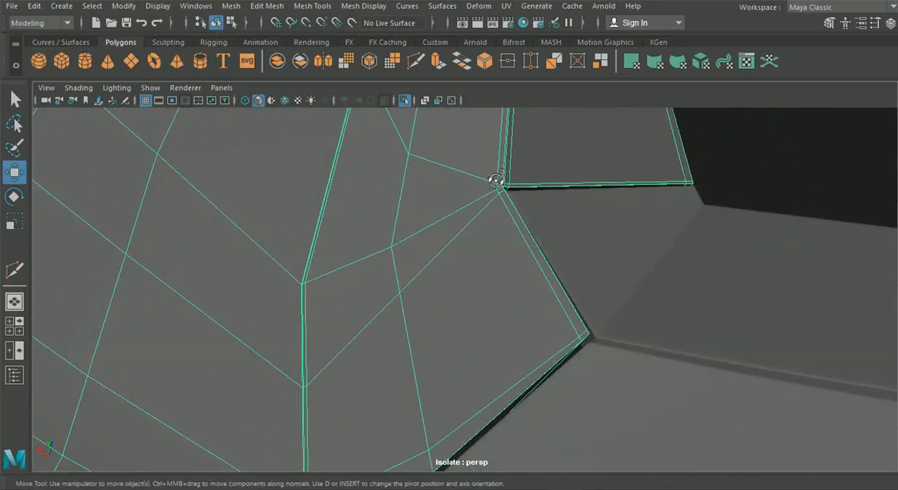
# Multi-Cut a support edge on the body side panel beside the tail panel seam, ending at the inward corner of the crease.
pyautogui.keyDown('alt'); pyautogui.moveTo(501, 267); pyautogui.dragTo(501, 237); pyautogui.keyUp('alt')
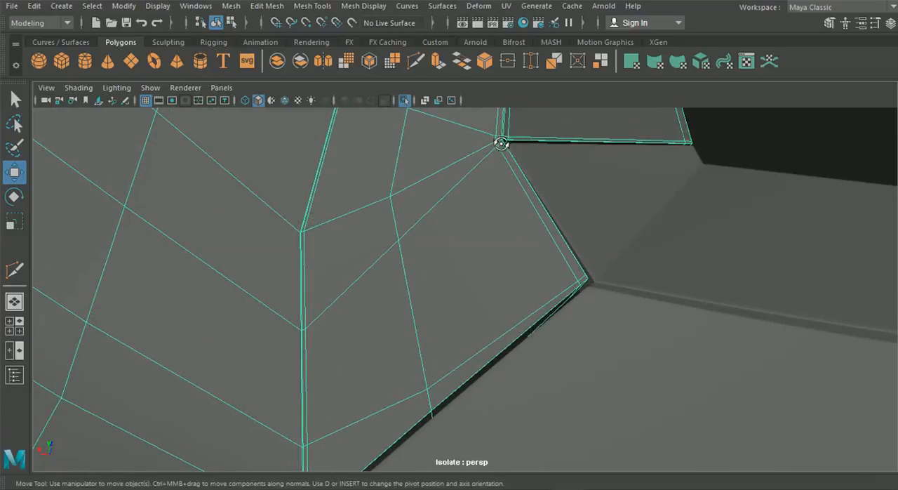
pyautogui.keyDown('alt'); pyautogui.moveTo(512, 266); pyautogui.dragTo(522, 228); pyautogui.keyUp('alt')
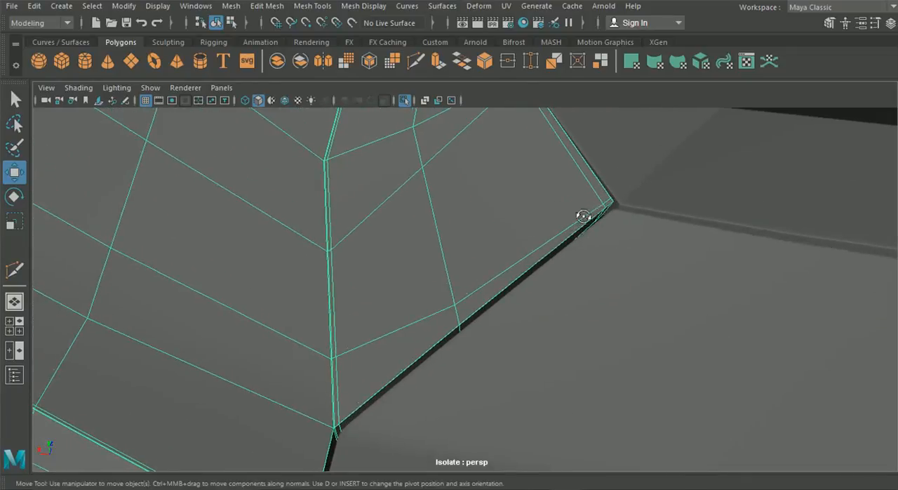
pyautogui.click(414, 64)
pyautogui.keyDown('alt'); pyautogui.moveTo(506, 226); pyautogui.dragTo(445, 252); pyautogui.keyUp('alt')
pyautogui.keyDown('alt'); pyautogui.moveTo(445, 252); pyautogui.dragTo(481, 317, button='right'); pyautogui.keyUp('alt')
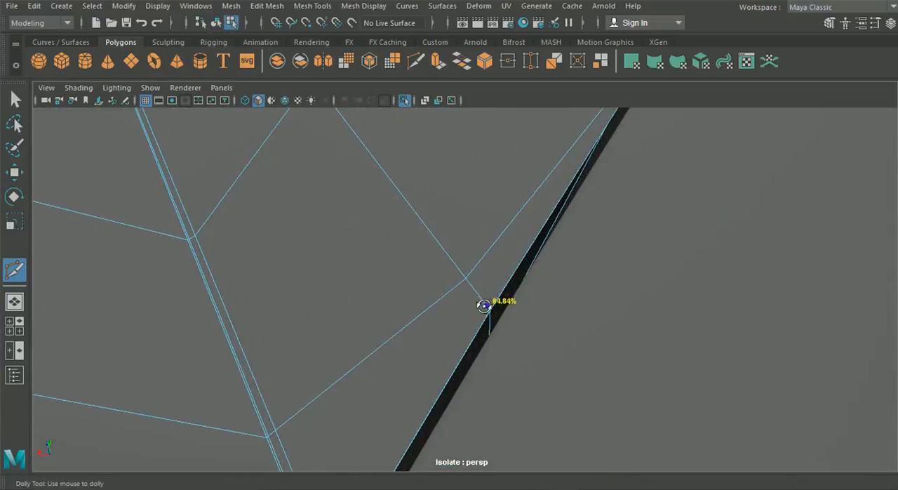
pyautogui.keyDown('alt'); pyautogui.moveTo(441, 328); pyautogui.dragTo(349, 274); pyautogui.keyUp('alt')
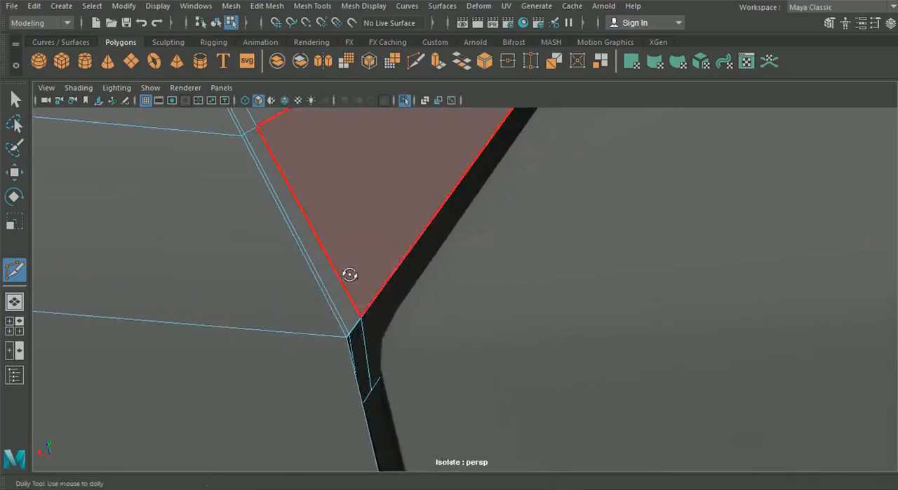
pyautogui.click(334, 336)
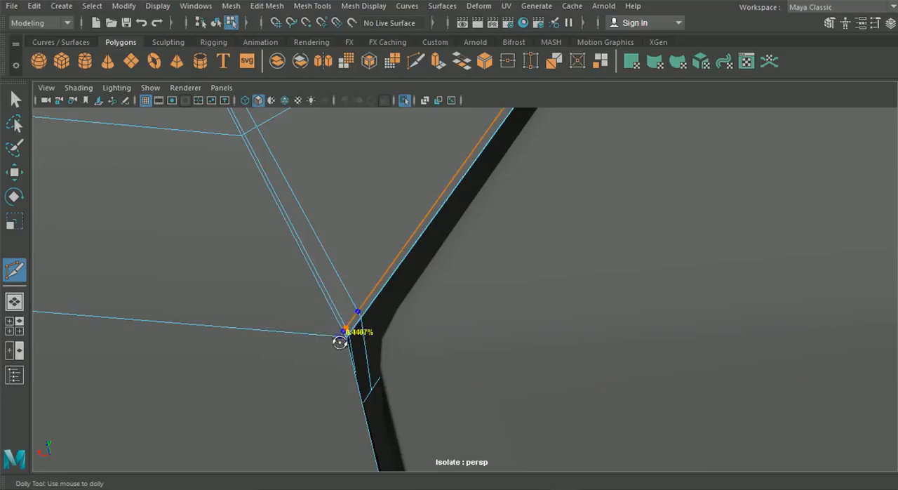
# Continue the support cut along the tail panel seam from the inward corner to the next crease row below.
pyautogui.scroll(-3, 348, 356)
pyautogui.keyDown('alt'); pyautogui.moveTo(349, 355); pyautogui.dragTo(343, 307, button='middle'); pyautogui.keyUp('alt')
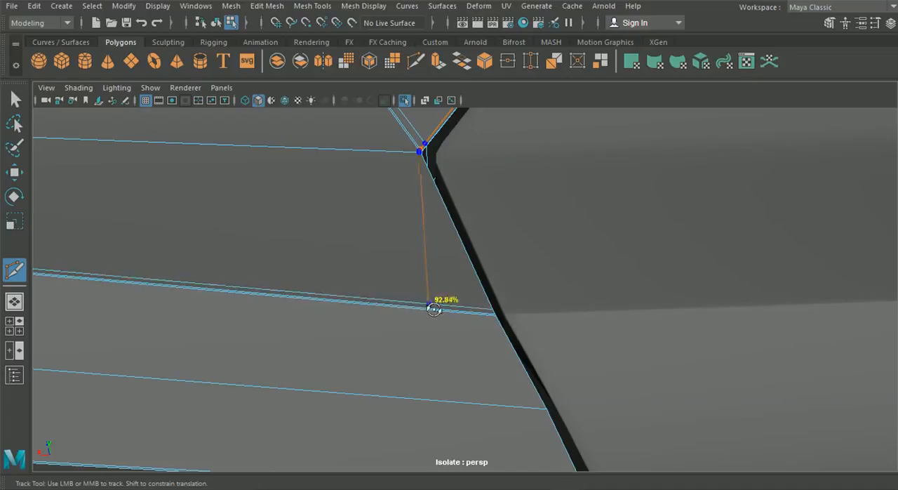
pyautogui.click(488, 314)
pyautogui.scroll(-3, 488, 315)
pyautogui.keyDown('alt'); pyautogui.moveTo(425, 293); pyautogui.dragTo(418, 292, button='middle'); pyautogui.keyUp('alt')
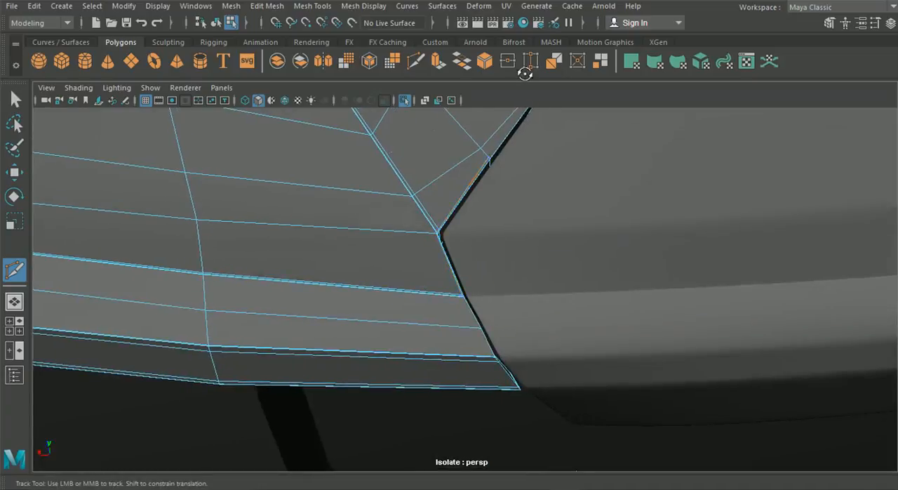
# Insert an edge loop along the seam edge through the lower rows of the body side panel.
pyautogui.click(266, 5)
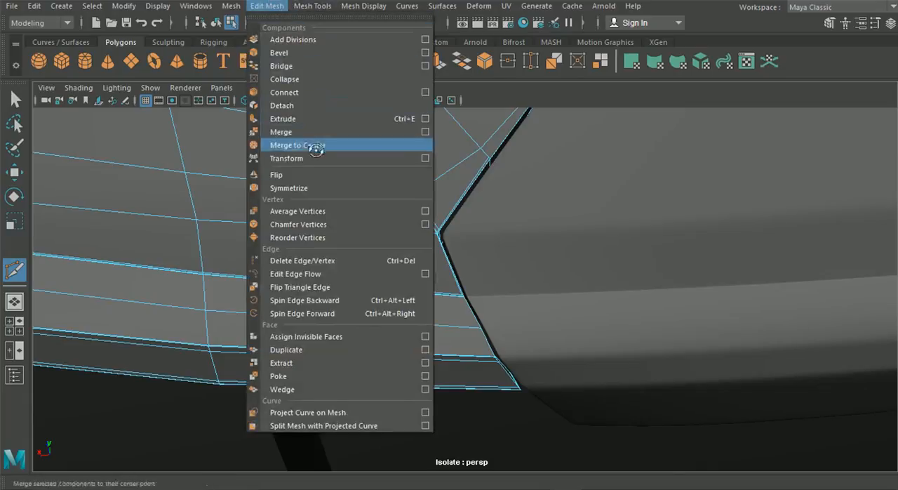
pyautogui.moveTo(313, 5)
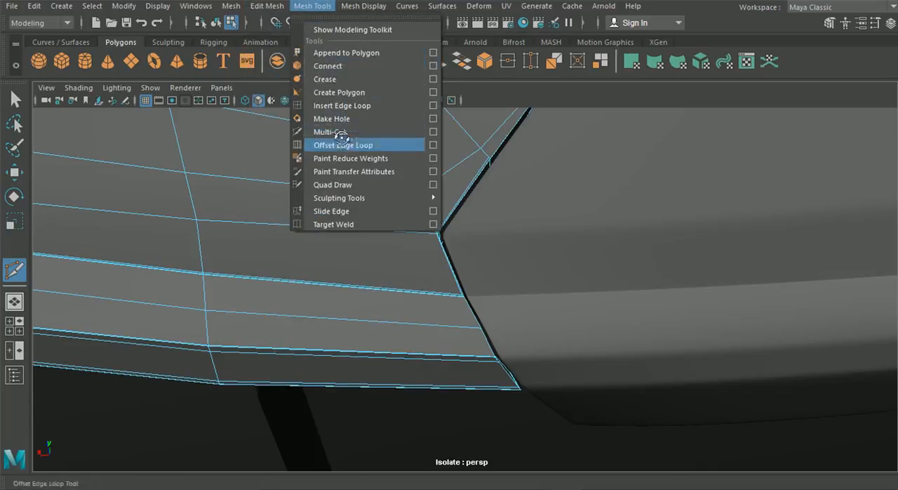
pyautogui.click(342, 106)
pyautogui.keyDown('alt'); pyautogui.moveTo(346, 132); pyautogui.dragTo(358, 306); pyautogui.keyUp('alt')
pyautogui.scroll(5, 361, 308)
pyautogui.keyDown('alt'); pyautogui.moveTo(287, 375); pyautogui.dragTo(362, 278, button='middle'); pyautogui.keyUp('alt')
pyautogui.moveTo(203, 361); pyautogui.dragTo(240, 363)
# Multi-Cut a joining edge between the lower edge loop and the upper support edge at the crease row.
pyautogui.click(416, 61)
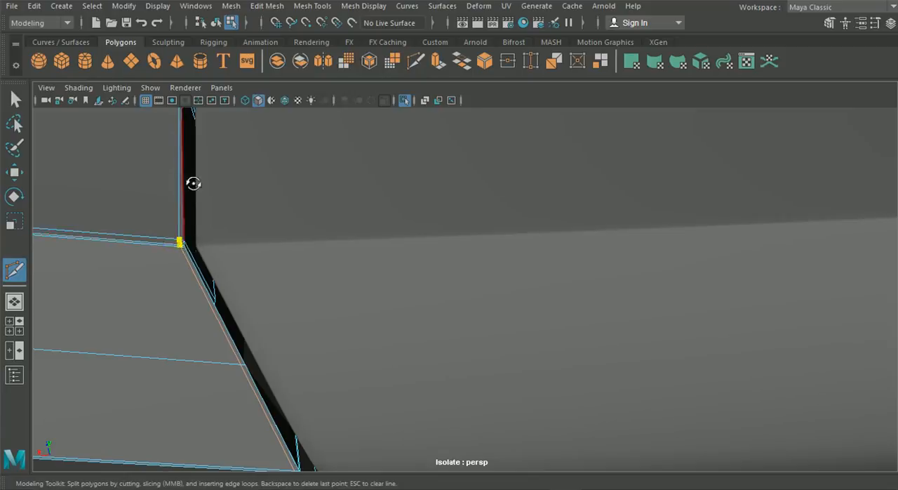
pyautogui.keyDown('alt'); pyautogui.moveTo(234, 184); pyautogui.dragTo(274, 237, button='middle'); pyautogui.keyUp('alt')
pyautogui.keyDown('alt'); pyautogui.moveTo(274, 237); pyautogui.dragTo(293, 257, button='right'); pyautogui.keyUp('alt')
pyautogui.click(227, 195)
# Merge to center the two closely spaced vertices at the inward seam corner of the body side panel.
pyautogui.click(14, 99)
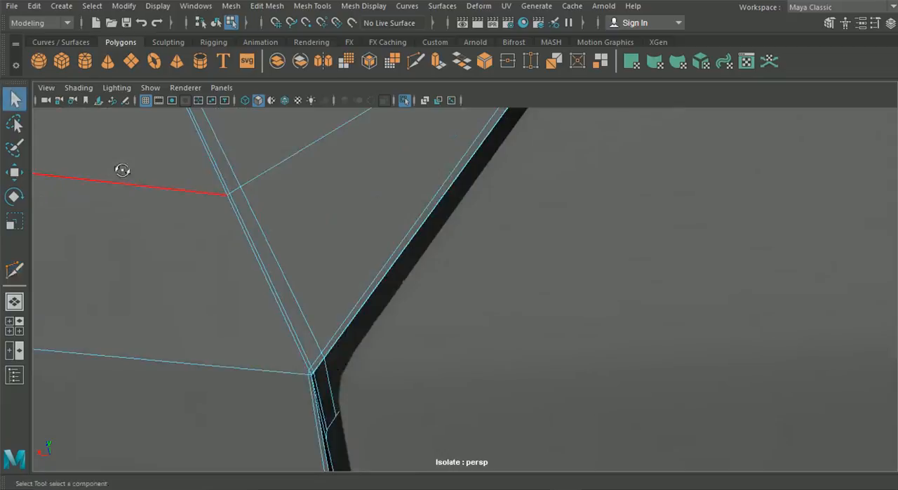
pyautogui.keyDown('alt'); pyautogui.moveTo(122, 169); pyautogui.dragTo(136, 163); pyautogui.keyUp('alt')
pyautogui.keyDown('alt'); pyautogui.moveTo(136, 163); pyautogui.dragTo(162, 201, button='right'); pyautogui.keyUp('alt')
pyautogui.rightClick(135, 170)
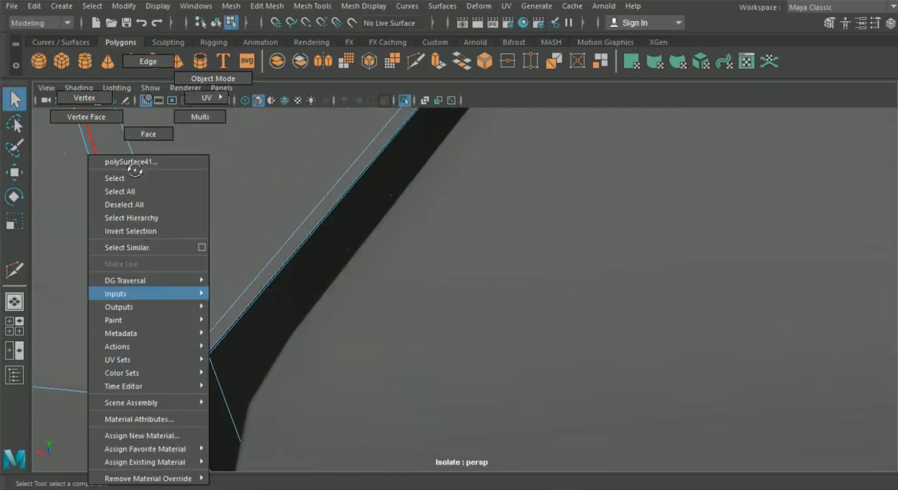
pyautogui.moveTo(85, 99); pyautogui.dragTo(86, 104, button='right')
pyautogui.keyDown('alt'); pyautogui.moveTo(168, 261); pyautogui.dragTo(204, 274, button='middle'); pyautogui.keyUp('alt')
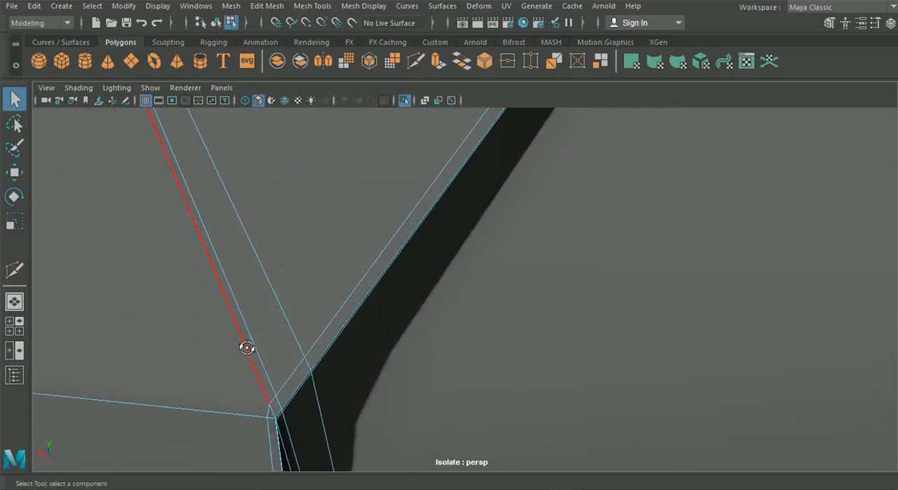
pyautogui.moveTo(246, 347); pyautogui.dragTo(181, 98, button='right')
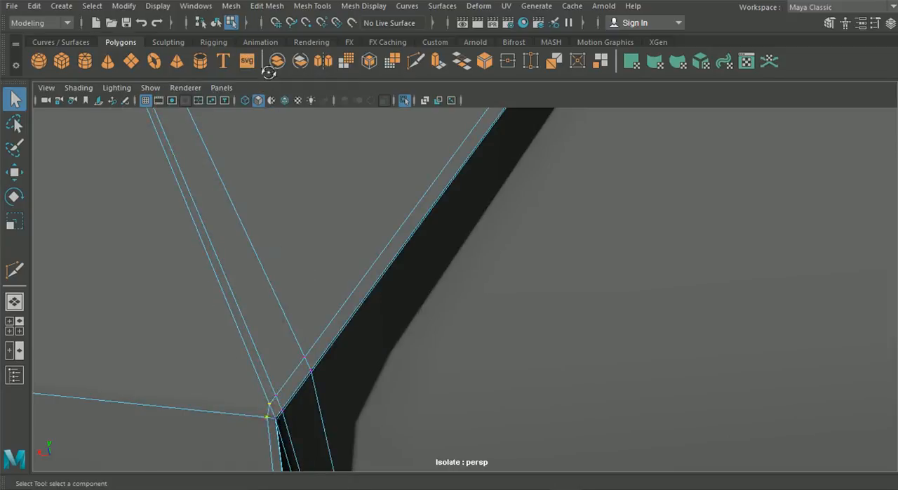
pyautogui.click(257, 6)
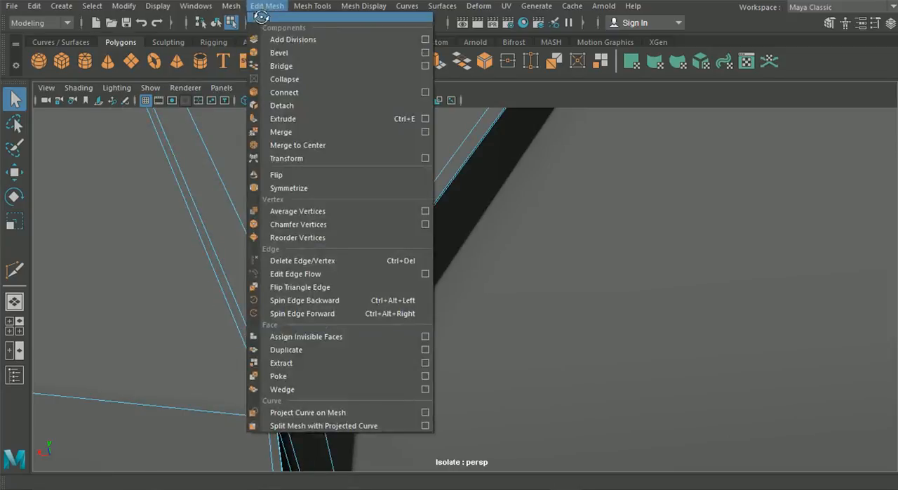
pyautogui.click(304, 139)
# Adjust the position of the merged corner vertex so it sits in line with the crease and support edges.
pyautogui.press('w')
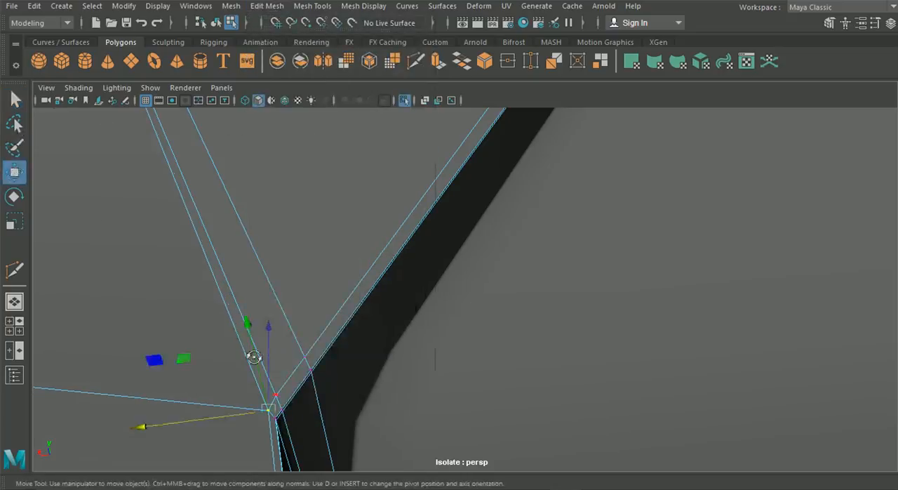
pyautogui.moveTo(181, 421); pyautogui.dragTo(200, 398)
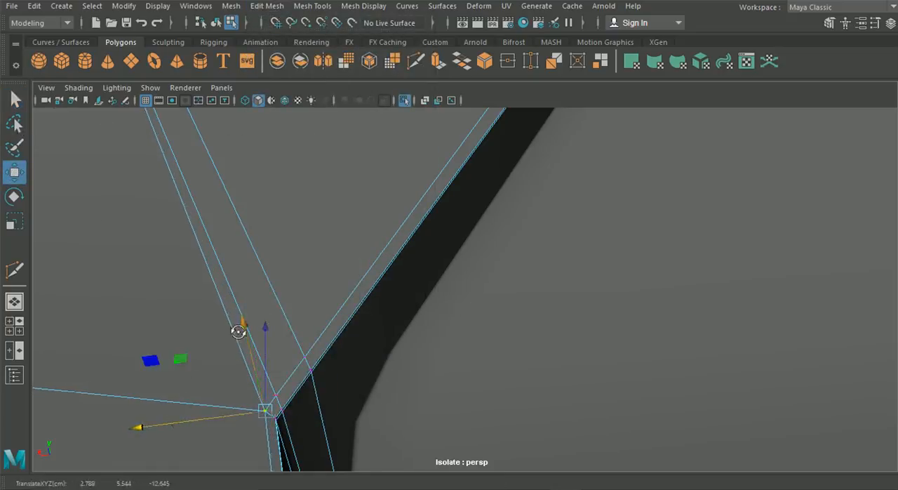
pyautogui.keyDown('alt'); pyautogui.moveTo(245, 325); pyautogui.dragTo(468, 354); pyautogui.keyUp('alt')
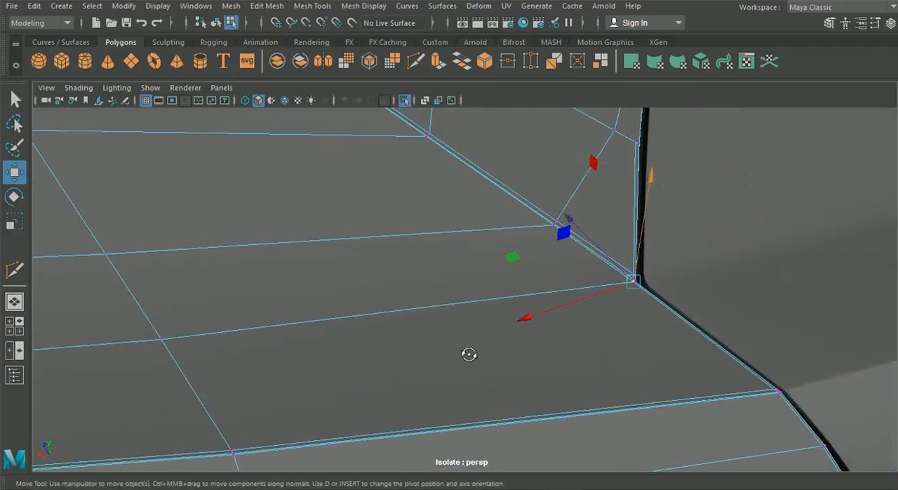
pyautogui.moveTo(571, 215); pyautogui.dragTo(463, 147)
pyautogui.moveTo(370, 105); pyautogui.dragTo(374, 63, button='right')
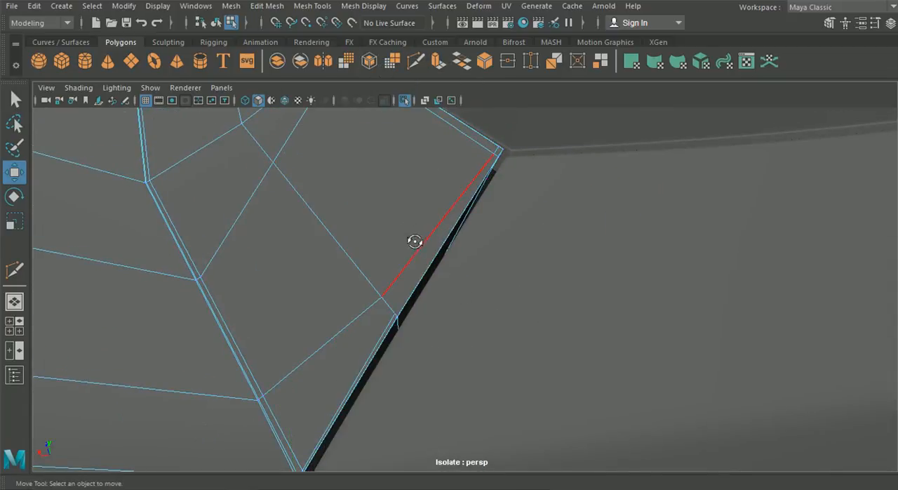
# Delete the inset edge beside the upper tail panel seam and the surplus edge loop crossing the body side panel to the wheel arch.
pyautogui.click(394, 282)
pyautogui.press('Delete')
pyautogui.click(341, 315)
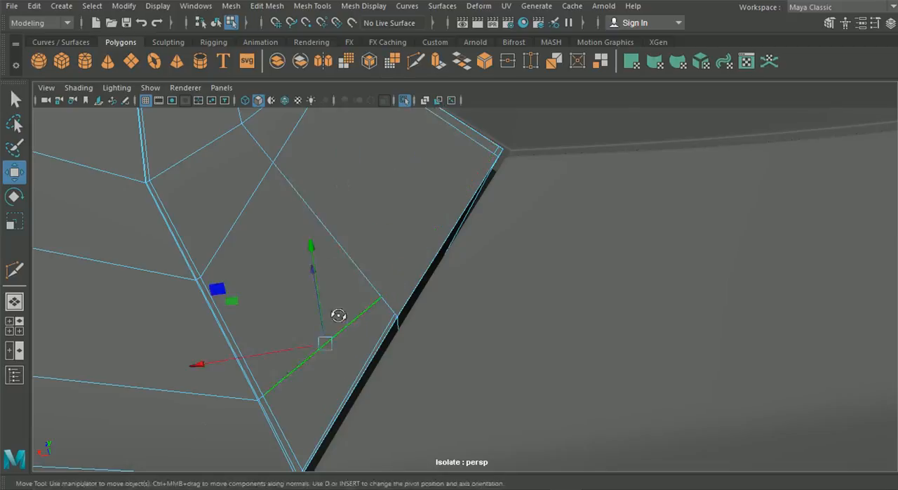
pyautogui.press('f')
pyautogui.keyDown('alt'); pyautogui.moveTo(494, 319); pyautogui.dragTo(622, 193); pyautogui.keyUp('alt')
pyautogui.click(266, 6)
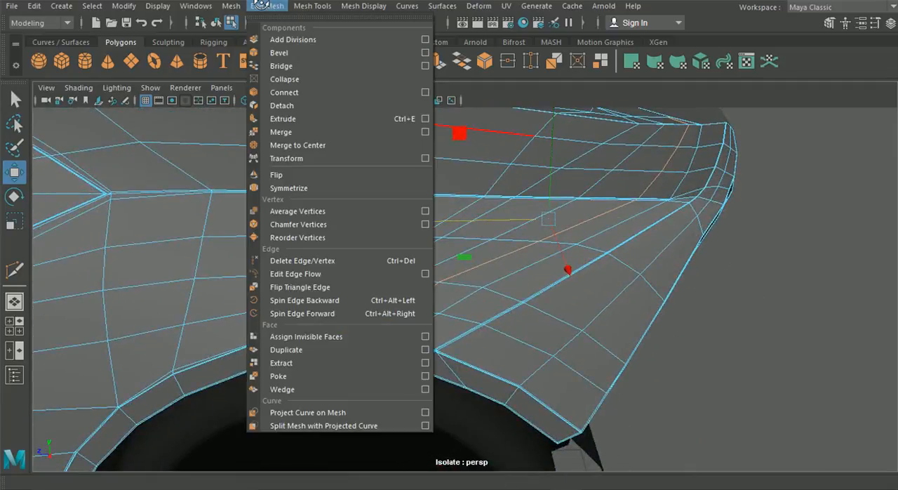
pyautogui.click(360, 260)
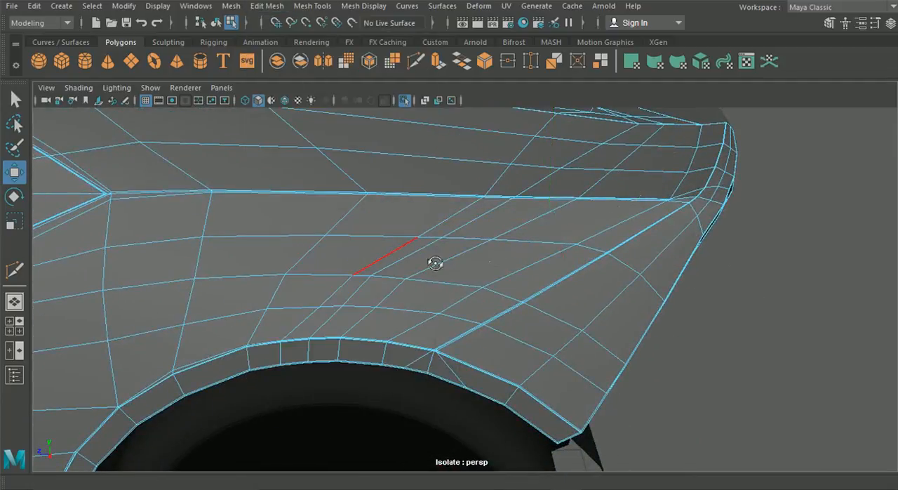
# In the side view, shift the wheel-arch lip's vertex pair just ahead of the arch's top forward along Z.
pyautogui.keyDown('alt'); pyautogui.moveTo(432, 260); pyautogui.dragTo(489, 268); pyautogui.keyUp('alt')
pyautogui.click(14, 325)
pyautogui.press('space')
pyautogui.scroll(-8, 521, 325)
pyautogui.keyDown('alt'); pyautogui.moveTo(760, 390); pyautogui.dragTo(46, 308, button='middle'); pyautogui.keyUp('alt')
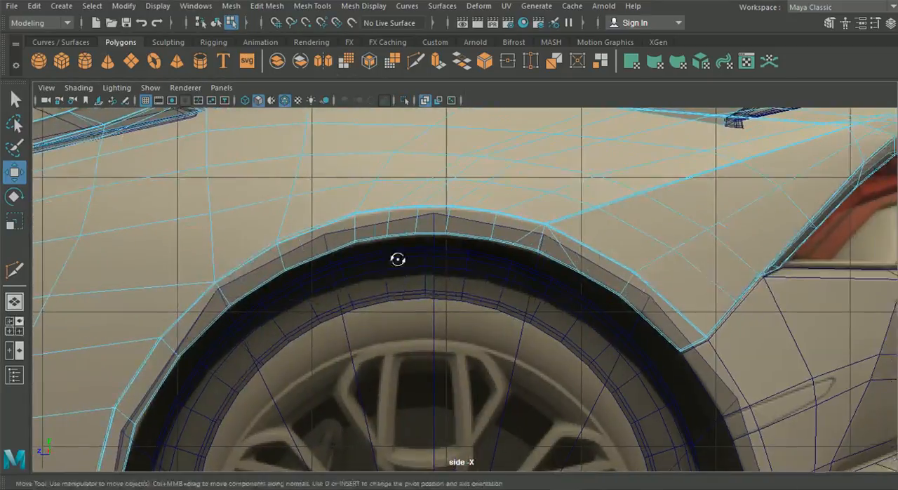
pyautogui.scroll(2, 421, 239)
pyautogui.moveTo(475, 188); pyautogui.dragTo(403, 99, button='right')
pyautogui.scroll(4, 441, 170)
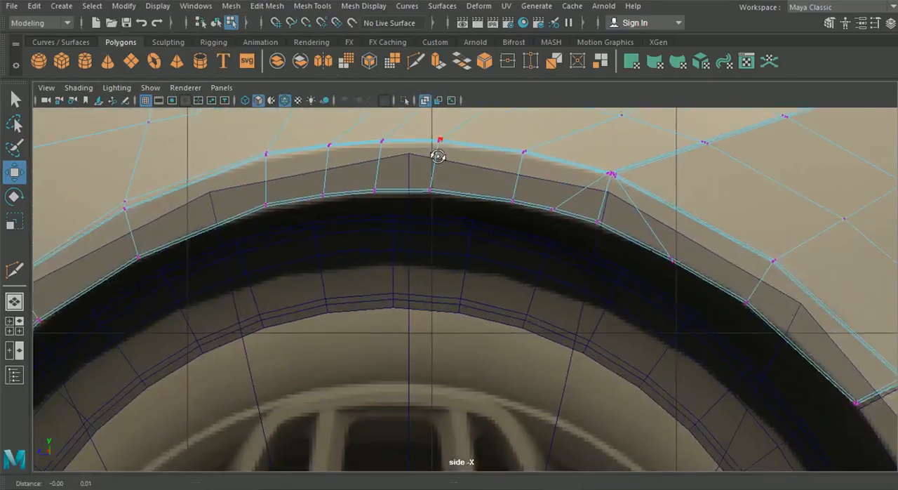
pyautogui.keyDown('alt'); pyautogui.moveTo(437, 142); pyautogui.dragTo(443, 198, button='middle'); pyautogui.keyUp('alt')
pyautogui.moveTo(447, 220); pyautogui.dragTo(461, 221)
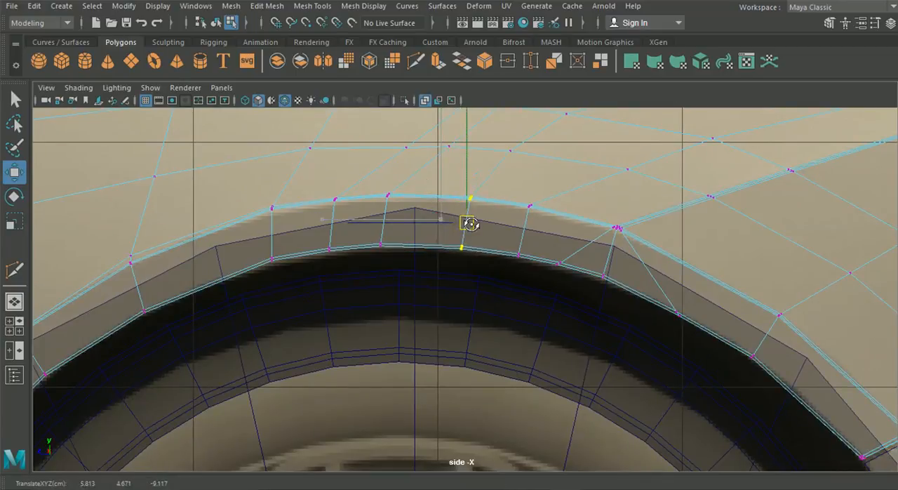
# Shift the neighbouring vertex pairs around the top of the wheel-arch lip along Z to even out their spacing.
pyautogui.moveTo(353, 178); pyautogui.dragTo(405, 271)
pyautogui.moveTo(387, 221); pyautogui.dragTo(401, 222)
pyautogui.moveTo(253, 191); pyautogui.dragTo(291, 275)
pyautogui.moveTo(271, 173); pyautogui.dragTo(370, 268)
pyautogui.moveTo(333, 150); pyautogui.dragTo(416, 249)
pyautogui.moveTo(395, 164); pyautogui.dragTo(397, 167)
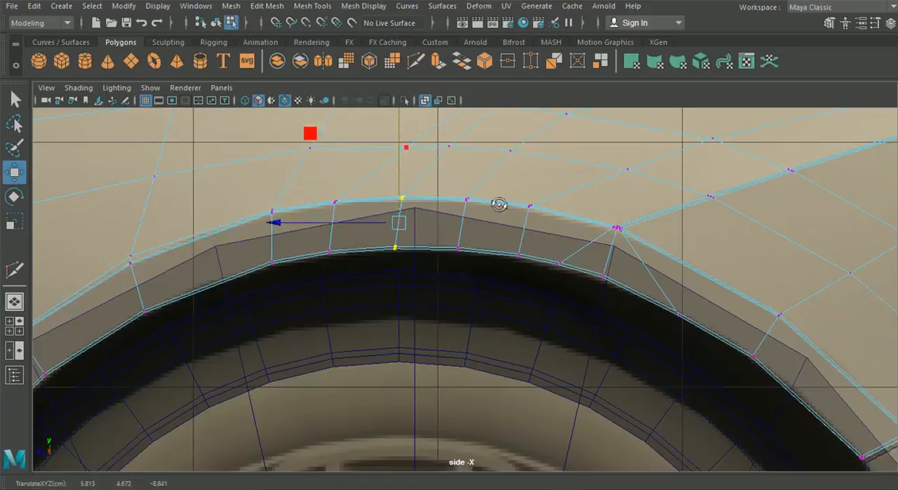
pyautogui.keyDown('alt'); pyautogui.moveTo(491, 248); pyautogui.dragTo(414, 239, button='middle'); pyautogui.keyUp('alt')
# Back in the perspective view, set the Move tool's axis orientation to World and shift the side panel vertex above the wheel arch along Z.
pyautogui.click(14, 302)
pyautogui.moveTo(569, 274)
pyautogui.keyDown('alt'); pyautogui.mouseDown()
pyautogui.moveTo(510, 287)
pyautogui.moveTo(580, 277)
pyautogui.mouseUp(); pyautogui.keyUp('alt')
pyautogui.keyDown('alt'); pyautogui.moveTo(511, 276); pyautogui.dragTo(521, 258); pyautogui.keyUp('alt')
pyautogui.click(888, 23)
pyautogui.click(888, 23)
pyautogui.click(875, 24)
pyautogui.click(700, 137)
pyautogui.click(733, 171)
pyautogui.press('f')
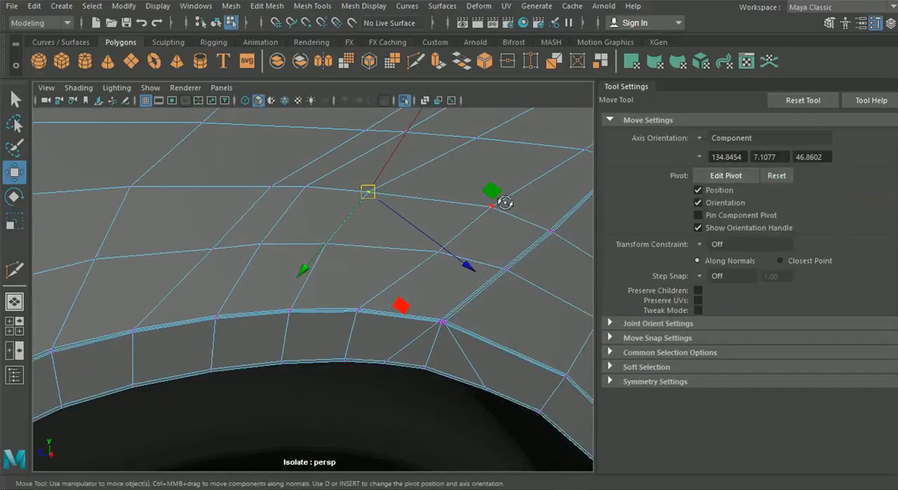
pyautogui.click(697, 137)
pyautogui.click(716, 158)
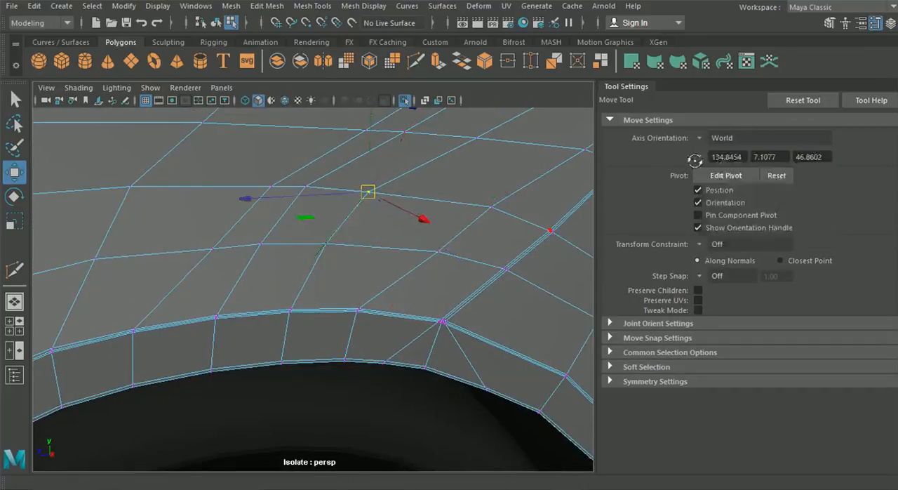
pyautogui.moveTo(277, 201); pyautogui.dragTo(272, 197, button='middle')
pyautogui.keyDown('alt'); pyautogui.moveTo(323, 247); pyautogui.dragTo(252, 265); pyautogui.keyUp('alt')
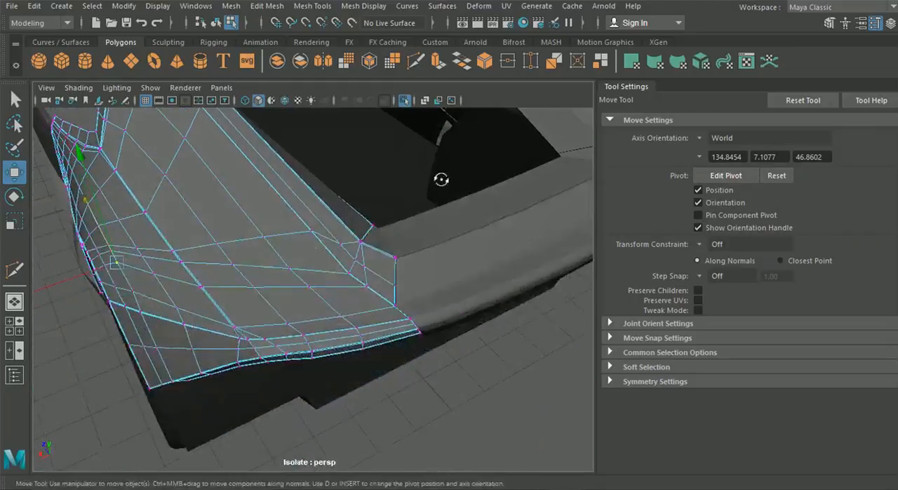
# Examine the seam between the smoothed body side and tail panels in object selection, and return the side panel to its unsmoothed cage.
pyautogui.click(880, 26)
pyautogui.keyDown('alt'); pyautogui.moveTo(428, 228); pyautogui.dragTo(502, 225); pyautogui.keyUp('alt')
pyautogui.click(215, 22)
pyautogui.keyDown('alt'); pyautogui.moveTo(694, 377); pyautogui.dragTo(500, 252); pyautogui.keyUp('alt')
pyautogui.click(500, 252)
pyautogui.scroll(3, 491, 285)
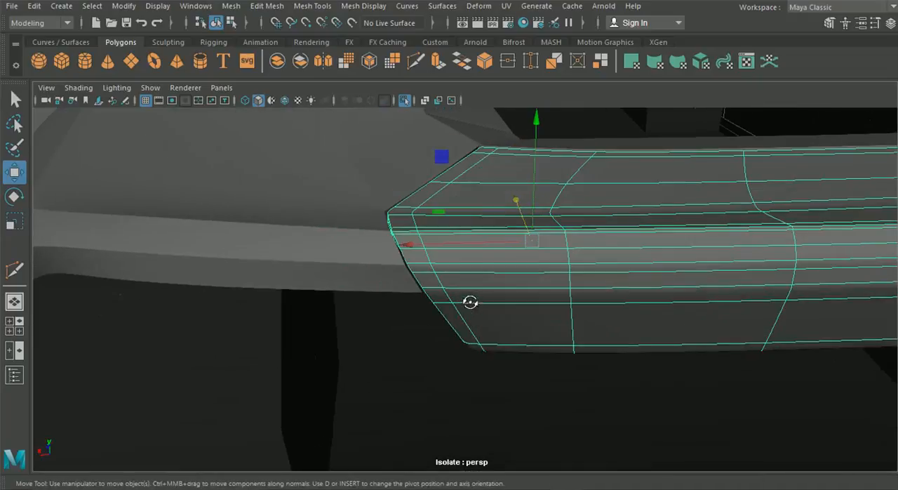
pyautogui.keyDown('alt'); pyautogui.moveTo(301, 247); pyautogui.dragTo(356, 277); pyautogui.keyUp('alt')
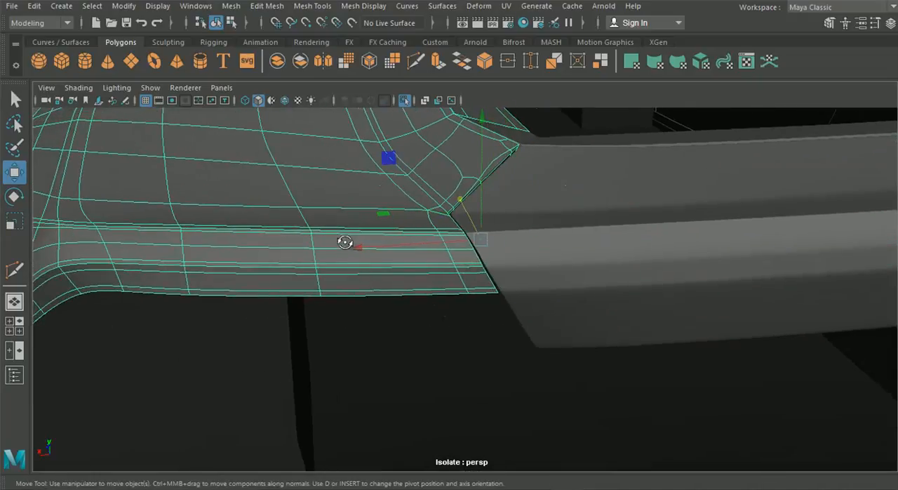
pyautogui.press('1')
pyautogui.keyDown('alt'); pyautogui.moveTo(352, 221); pyautogui.dragTo(314, 315, button='middle'); pyautogui.keyUp('alt')
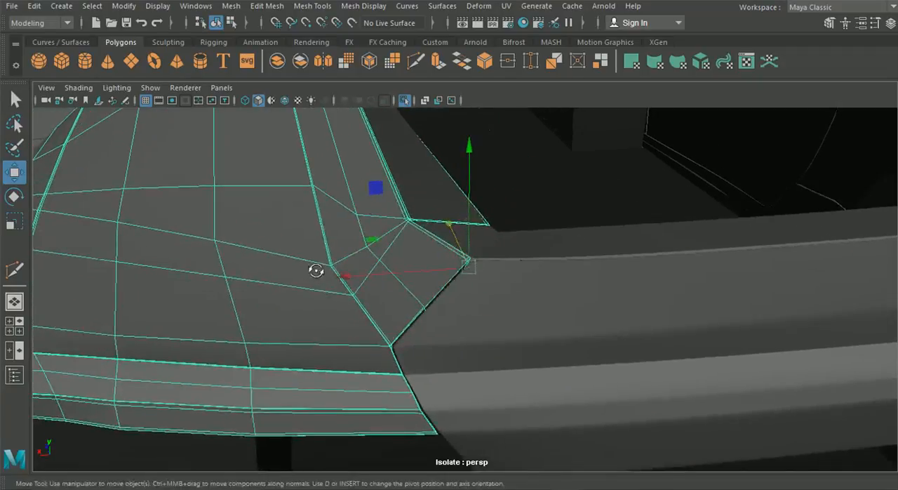
pyautogui.keyDown('alt'); pyautogui.moveTo(315, 269); pyautogui.dragTo(431, 321, button='right'); pyautogui.keyUp('alt')
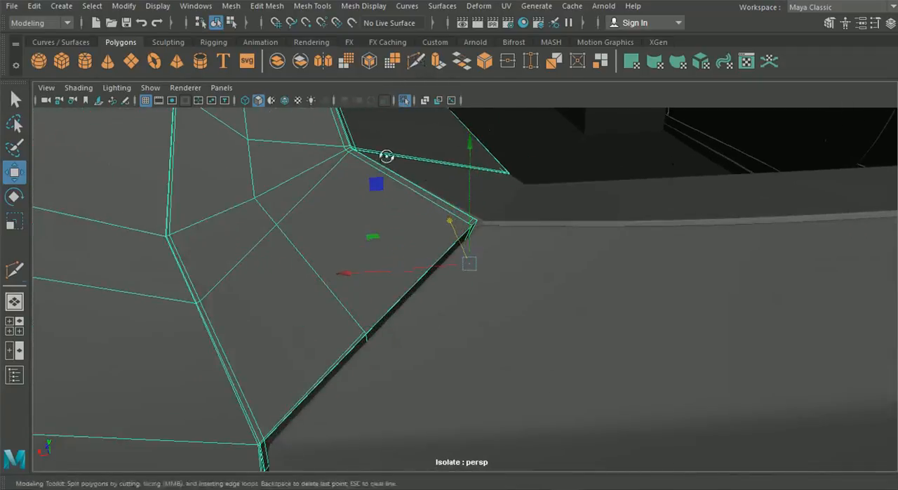
# Cut a support edge with Multi-Cut along the side panel's rear seam edge, starting at its upper corner, and deselect the panel.
pyautogui.keyDown('alt'); pyautogui.moveTo(387, 145); pyautogui.dragTo(434, 180, button='right'); pyautogui.keyUp('alt')
pyautogui.click(470, 190)
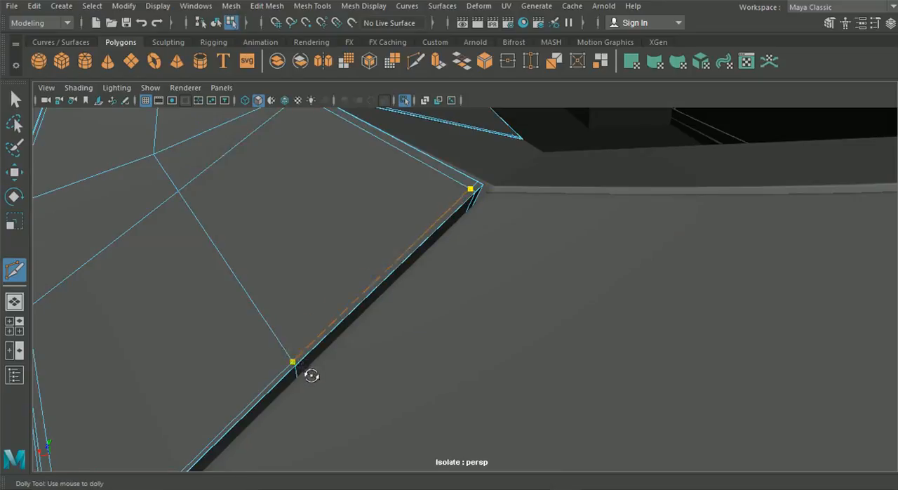
pyautogui.keyDown('alt'); pyautogui.moveTo(323, 322); pyautogui.dragTo(345, 253); pyautogui.keyUp('alt')
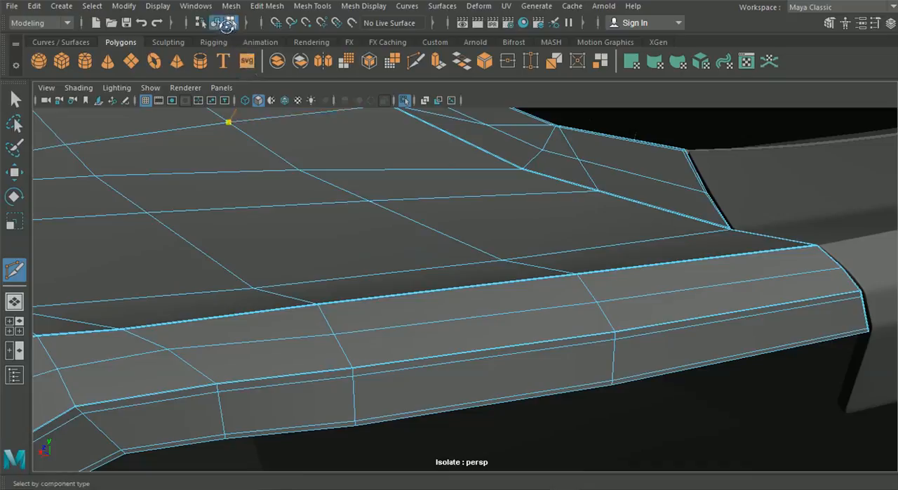
pyautogui.press('q')
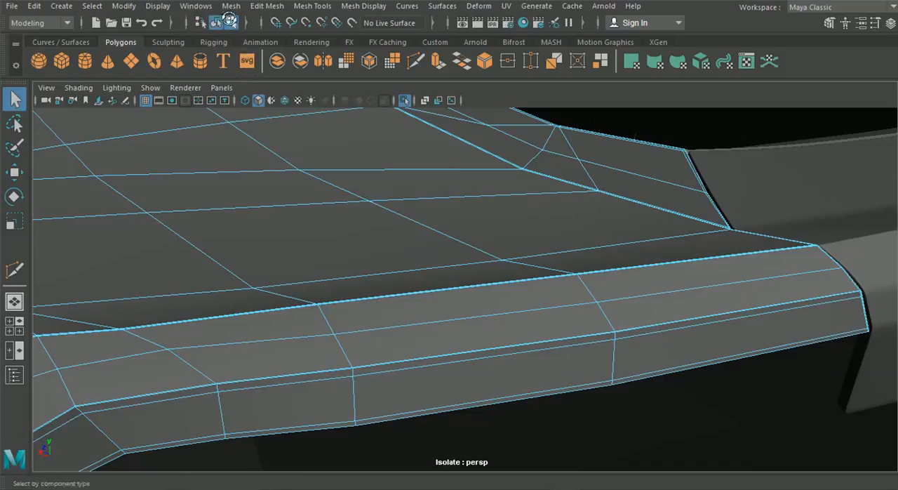
pyautogui.scroll(-5, 351, 162)
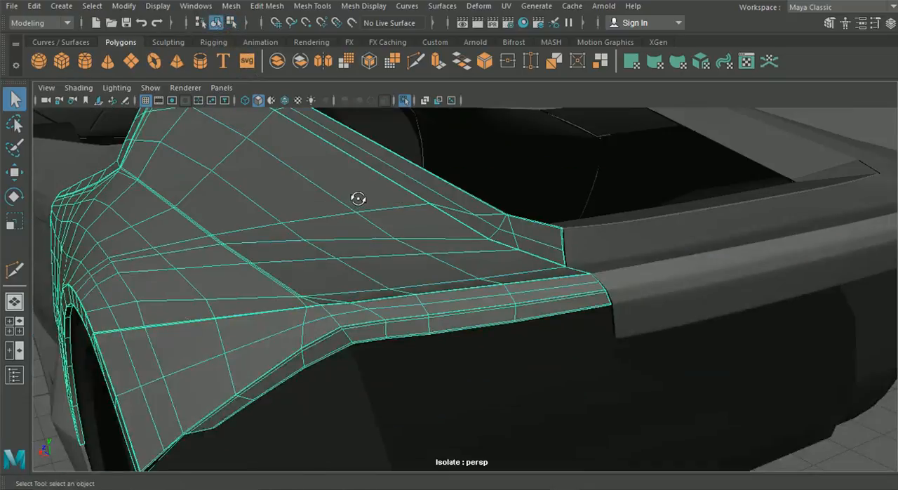
pyautogui.scroll(-4, 575, 218)
pyautogui.click(765, 155)
pyautogui.scroll(4, 640, 216)
pyautogui.keyDown('alt'); pyautogui.moveTo(640, 217); pyautogui.dragTo(613, 217); pyautogui.keyUp('alt')
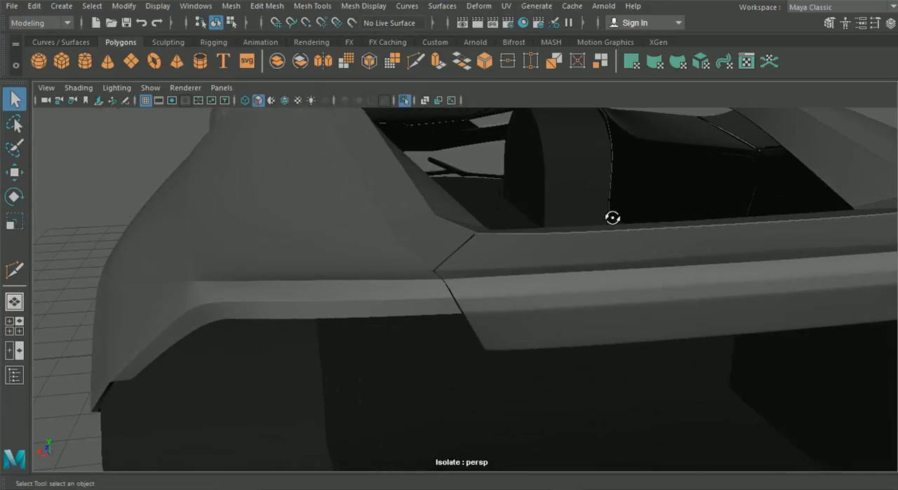
# Turn on wireframe on shaded to compare the side and tail panels' edges where their outer lips meet at the seam.
pyautogui.scroll(4, 541, 305)
pyautogui.click(528, 306)
pyautogui.keyDown('alt'); pyautogui.moveTo(515, 301); pyautogui.dragTo(453, 287); pyautogui.keyUp('alt')
pyautogui.scroll(4, 472, 307)
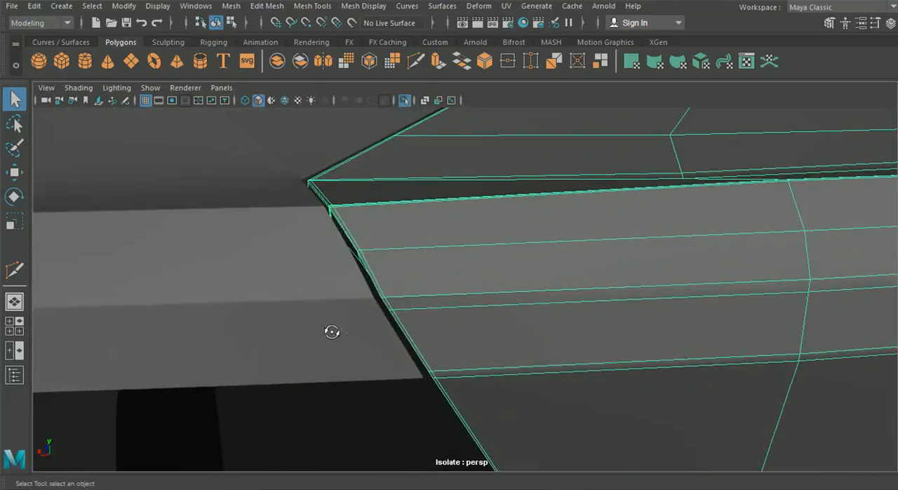
pyautogui.click(331, 332)
pyautogui.click(413, 253)
pyautogui.click(284, 309)
pyautogui.click(283, 100)
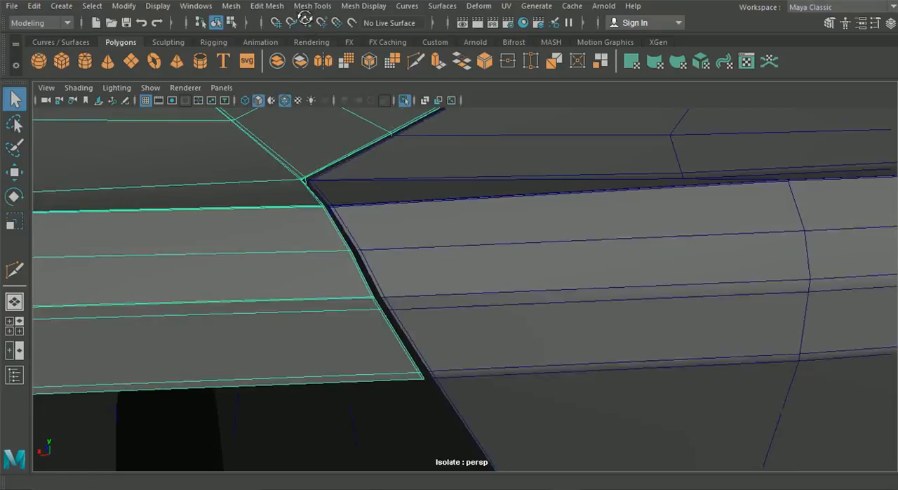
# Insert a support edge loop on the tail panel just above the crease of its outer lip.
pyautogui.click(296, 5)
pyautogui.click(337, 105)
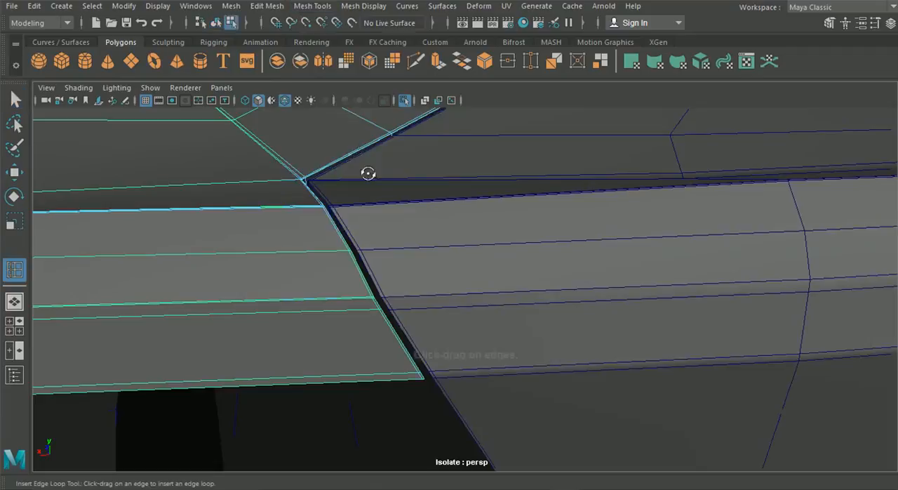
pyautogui.click(387, 290)
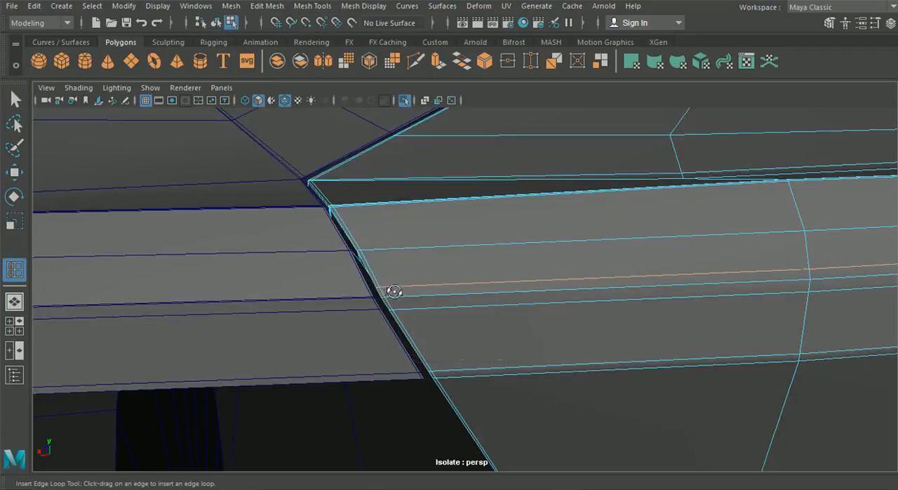
pyautogui.scroll(4, 383, 280)
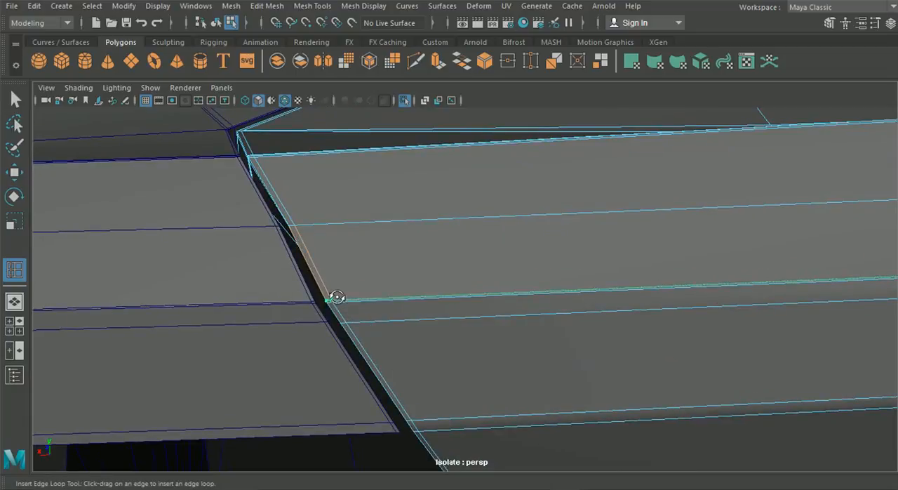
pyautogui.keyDown('alt'); pyautogui.moveTo(450, 341); pyautogui.dragTo(365, 262); pyautogui.keyUp('alt')
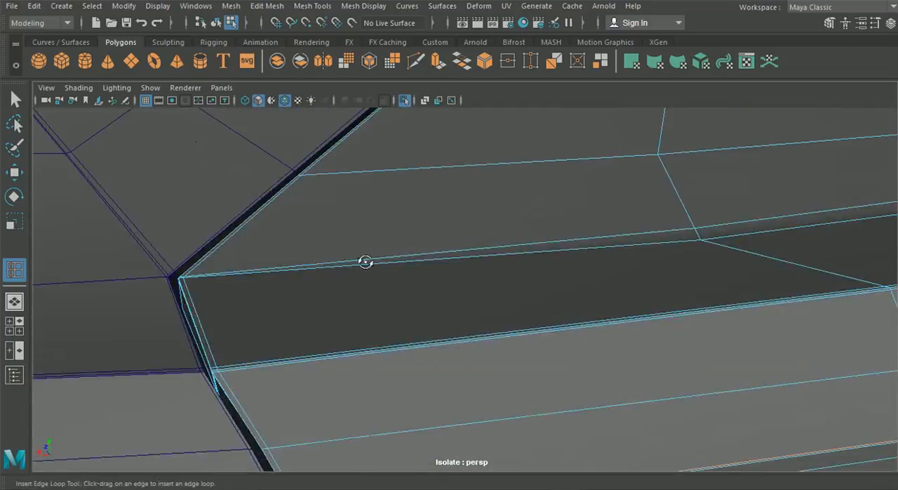
# Turn on smooth preview for the tail and side panels and switch off wireframe on shaded.
pyautogui.click(216, 22)
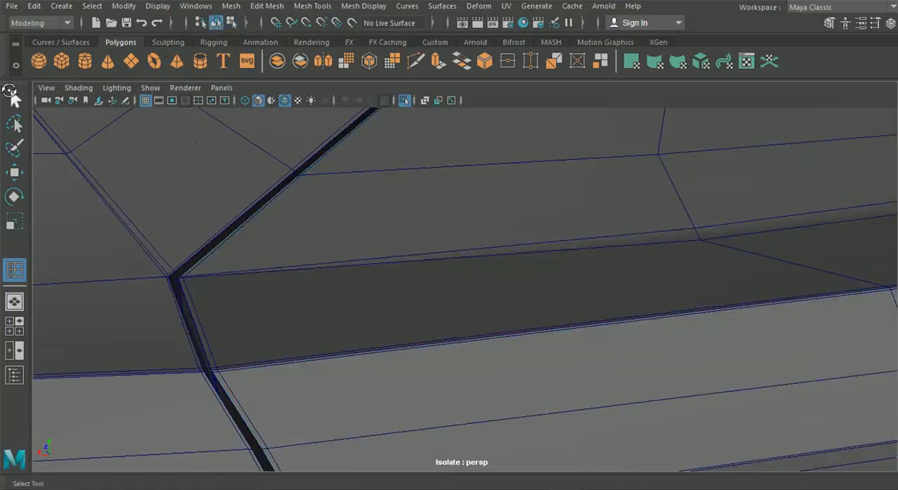
pyautogui.click(370, 271)
pyautogui.press('3')
pyautogui.click(123, 244)
pyautogui.press('3')
pyautogui.click(284, 100)
pyautogui.press('f')
pyautogui.keyDown('alt'); pyautogui.moveTo(355, 203); pyautogui.dragTo(691, 303); pyautogui.keyUp('alt')
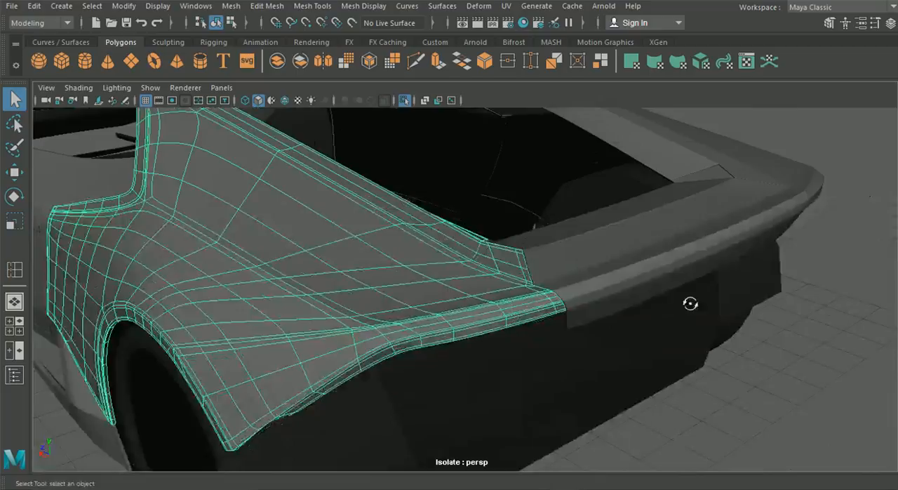
# Examine the smoothed rear body from several angles, checking the seams between the side and tail panels.
pyautogui.click(803, 341)
pyautogui.scroll(-3, 564, 321)
pyautogui.keyDown('alt'); pyautogui.moveTo(561, 321); pyautogui.dragTo(375, 244); pyautogui.keyUp('alt')
pyautogui.keyDown('alt'); pyautogui.moveTo(476, 259); pyautogui.dragTo(561, 225); pyautogui.keyUp('alt')
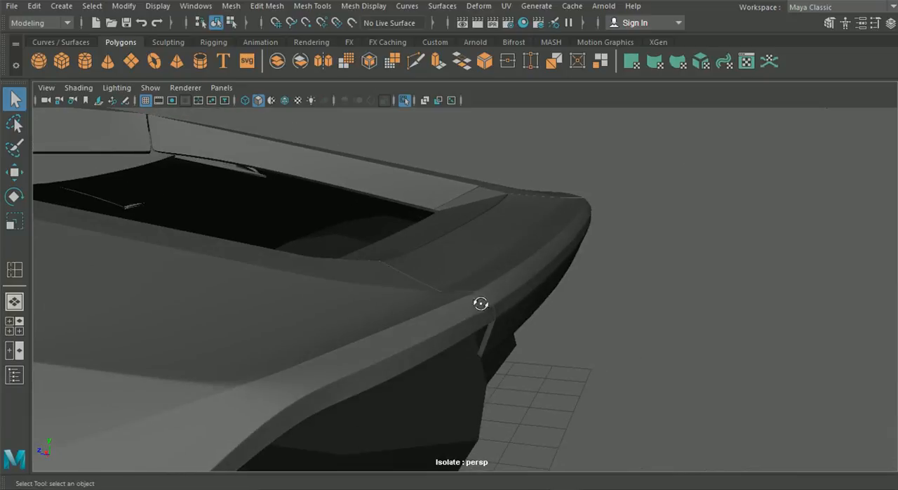
pyautogui.keyDown('alt'); pyautogui.moveTo(515, 300); pyautogui.dragTo(425, 290); pyautogui.keyUp('alt')
pyautogui.keyDown('alt'); pyautogui.moveTo(341, 270); pyautogui.dragTo(620, 304); pyautogui.keyUp('alt')
pyautogui.scroll(-5, 562, 394)
# Turn off the isolated view, add the rear bumper parts to the selection and isolate the selected objects again.
pyautogui.press('4')
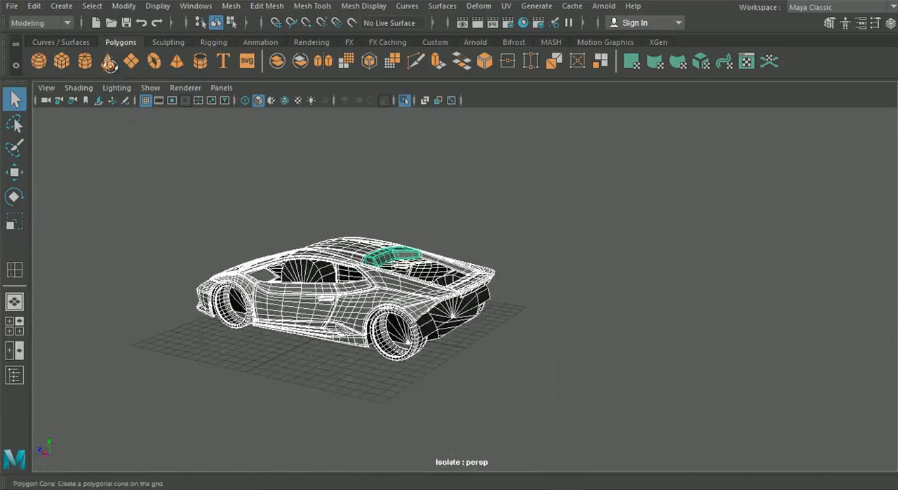
pyautogui.click(161, 91)
pyautogui.moveTo(199, 3)
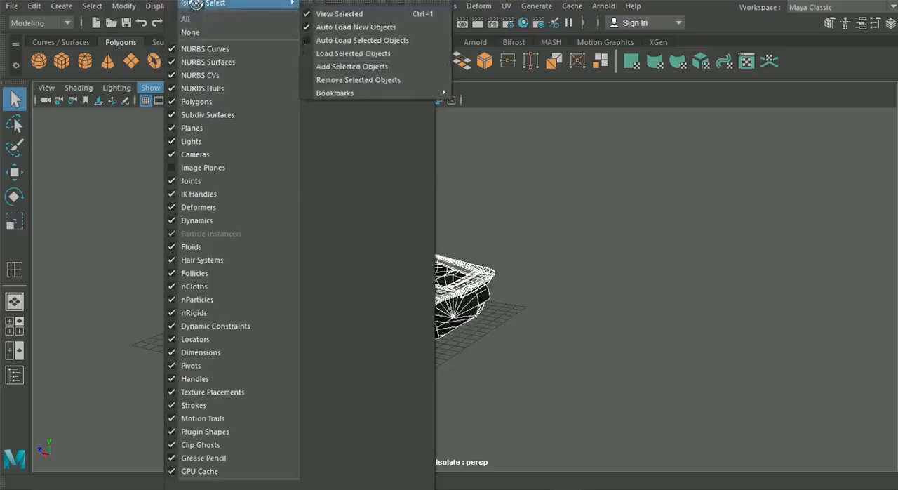
pyautogui.click(330, 12)
pyautogui.keyDown('alt'); pyautogui.moveTo(461, 309); pyautogui.dragTo(435, 271, button='middle'); pyautogui.keyUp('alt')
pyautogui.scroll(5, 435, 271)
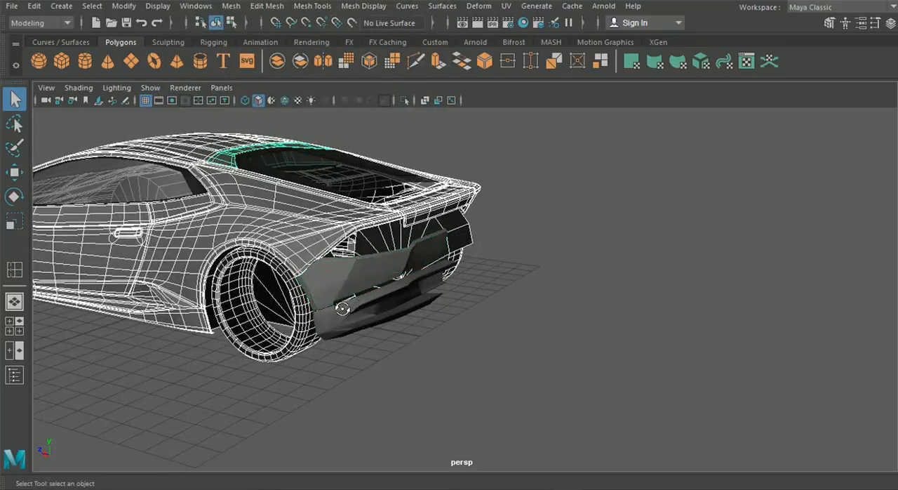
pyautogui.click(151, 91)
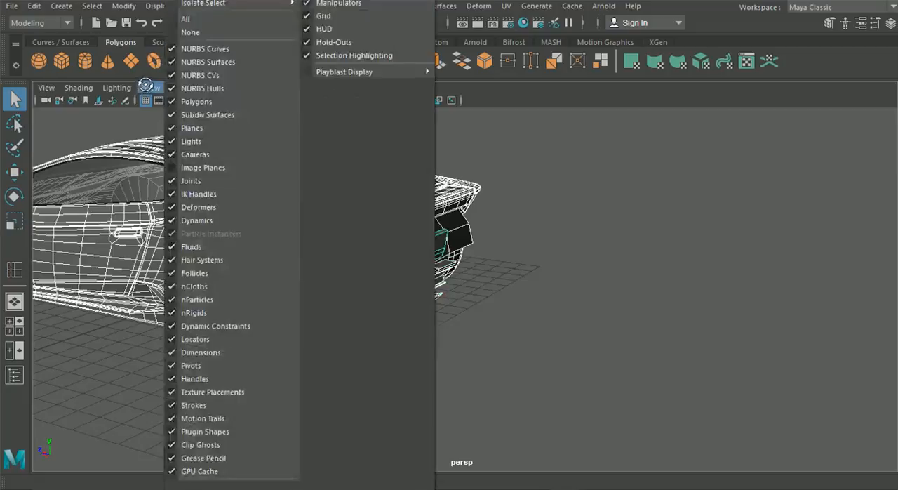
pyautogui.moveTo(200, 4)
pyautogui.click(331, 11)
pyautogui.keyDown('alt'); pyautogui.moveTo(463, 285); pyautogui.dragTo(452, 338); pyautogui.keyUp('alt')
pyautogui.click(296, 325)
# Mirror the upper rear bumper panel to the other side of the car with Duplicate Special.
pyautogui.keyDown('alt'); pyautogui.moveTo(333, 320); pyautogui.dragTo(424, 321); pyautogui.keyUp('alt')
pyautogui.scroll(4, 393, 313)
pyautogui.keyDown('alt'); pyautogui.moveTo(326, 295); pyautogui.dragTo(411, 264, button='middle'); pyautogui.keyUp('alt')
pyautogui.scroll(4, 351, 259)
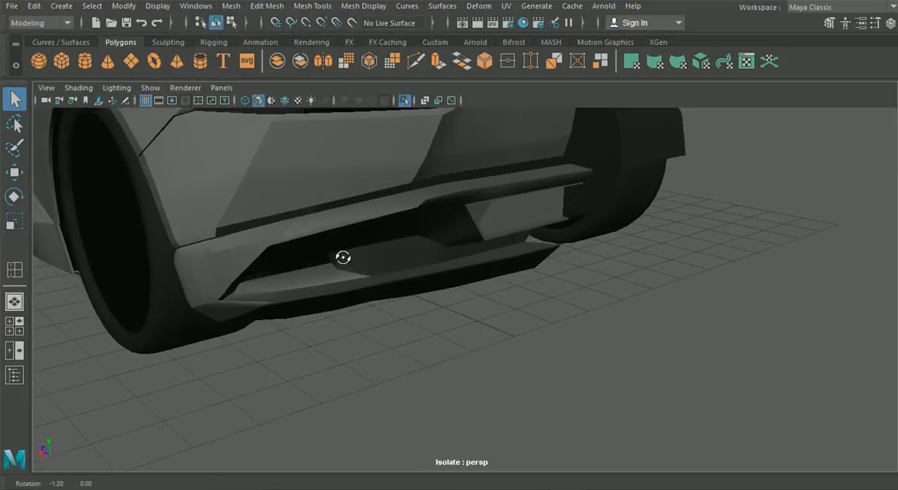
pyautogui.keyDown('alt'); pyautogui.moveTo(341, 257); pyautogui.dragTo(390, 257); pyautogui.keyUp('alt')
pyautogui.click(355, 202)
pyautogui.keyDown('alt'); pyautogui.moveTo(483, 241); pyautogui.dragTo(284, 130); pyautogui.keyUp('alt')
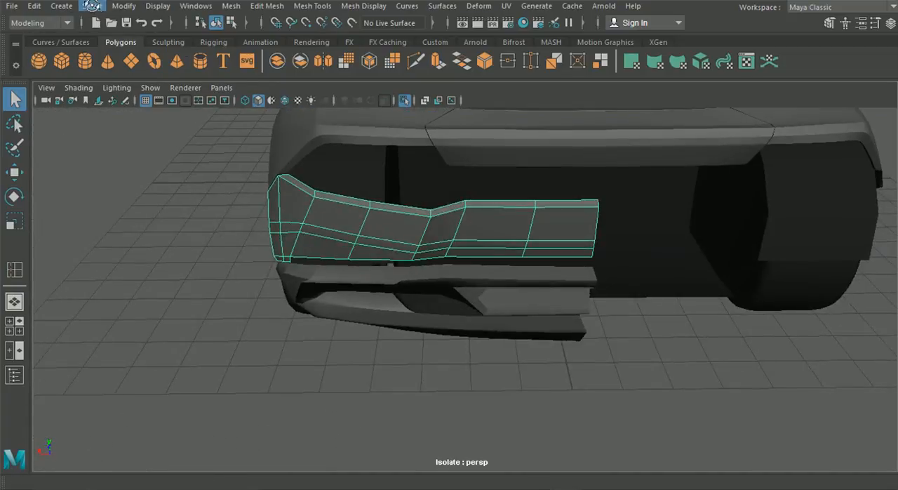
pyautogui.click(38, 5)
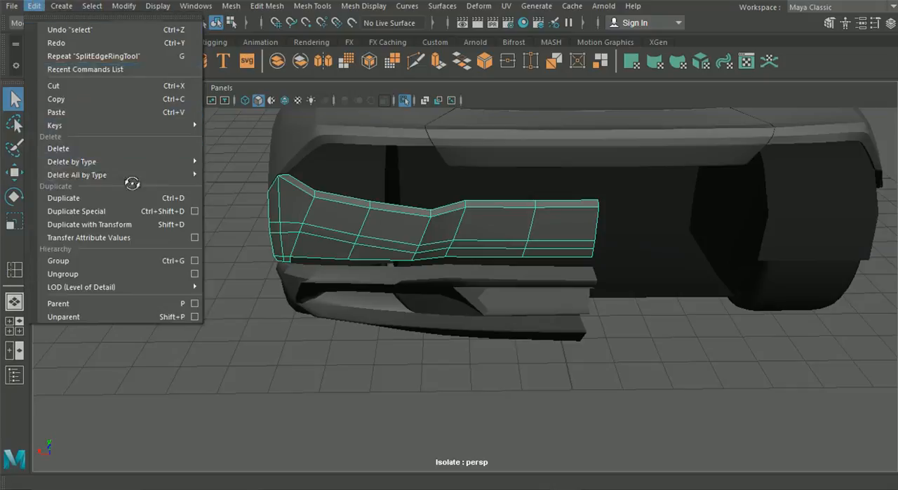
pyautogui.click(124, 210)
pyautogui.keyDown('alt'); pyautogui.moveTo(306, 271); pyautogui.dragTo(366, 224); pyautogui.keyUp('alt')
# Extrude the upper rear bumper panel's outer border edges with a Local Translate Z of -0.125 to form an inner lip.
pyautogui.moveTo(426, 223); pyautogui.dragTo(426, 61, button='right')
pyautogui.keyDown('alt'); pyautogui.moveTo(448, 209); pyautogui.dragTo(511, 228); pyautogui.keyUp('alt')
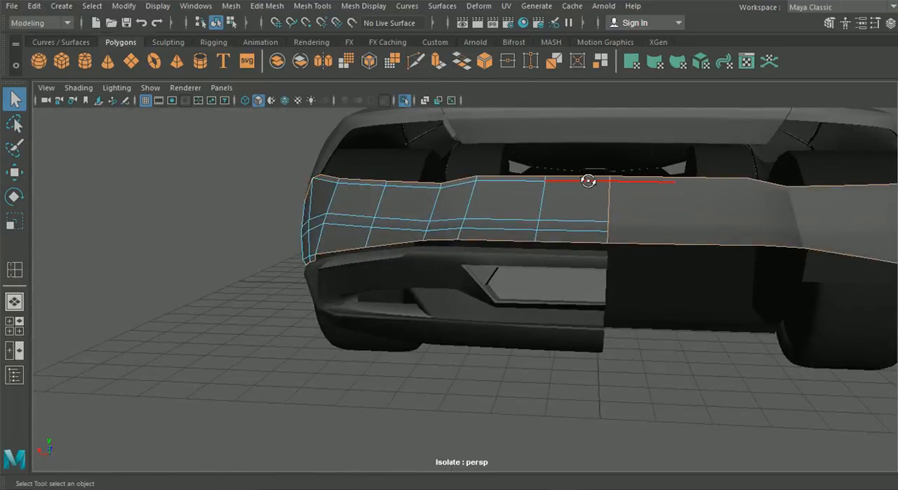
pyautogui.keyDown('alt'); pyautogui.moveTo(616, 235); pyautogui.dragTo(434, 234); pyautogui.keyUp('alt')
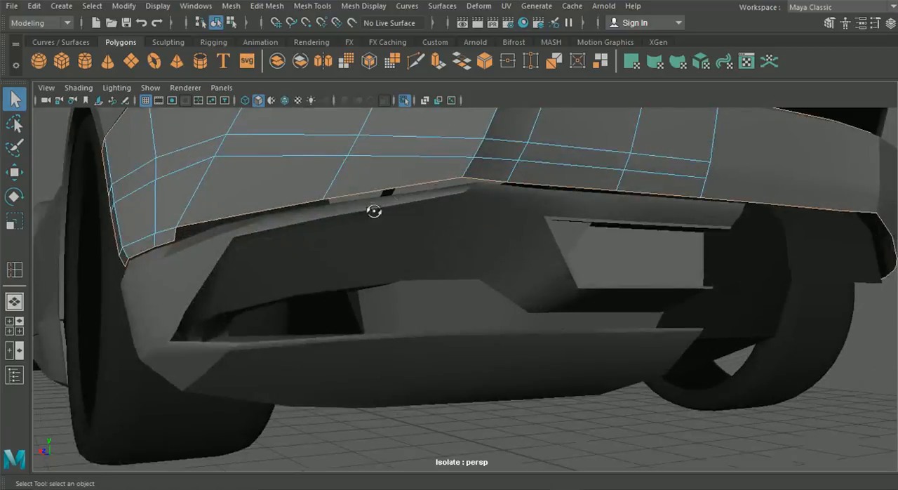
pyautogui.keyDown('alt'); pyautogui.moveTo(164, 242); pyautogui.dragTo(223, 264); pyautogui.keyUp('alt')
pyautogui.hotkey('ctrl', 'e')
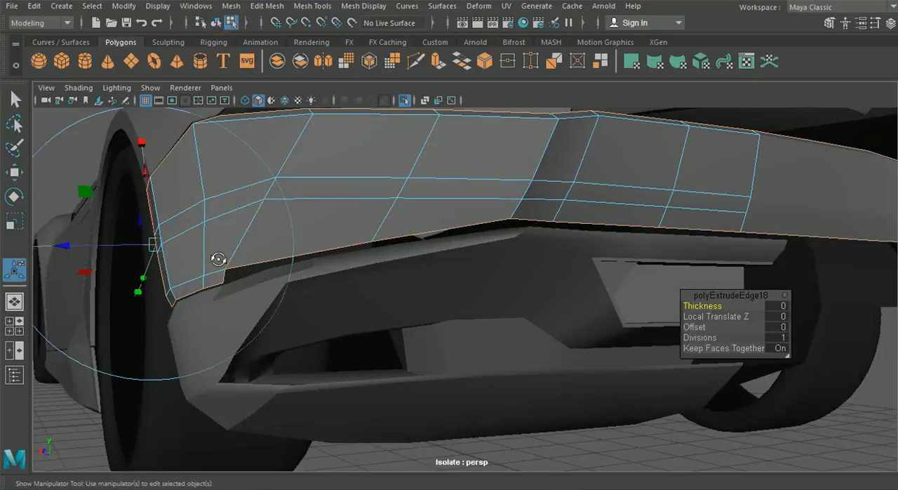
pyautogui.moveTo(82, 236); pyautogui.dragTo(68, 244)
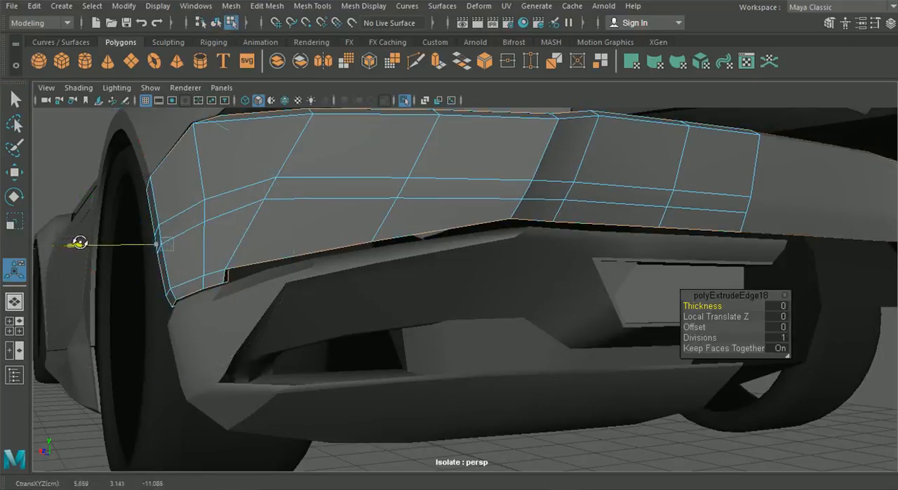
pyautogui.keyDown('alt'); pyautogui.moveTo(83, 241); pyautogui.dragTo(328, 225); pyautogui.keyUp('alt')
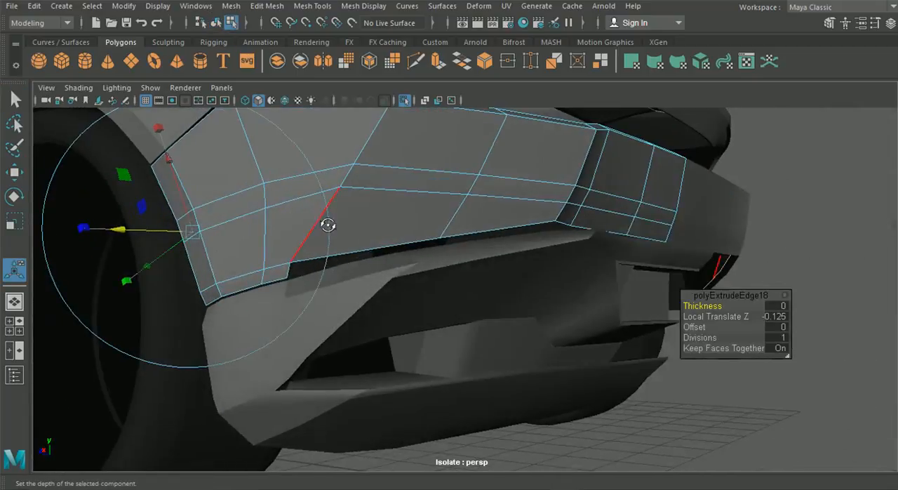
# Move the extruded lip's vertices at the notch in the bumper panel's lower edge.
pyautogui.moveTo(302, 149); pyautogui.dragTo(292, 98, button='right')
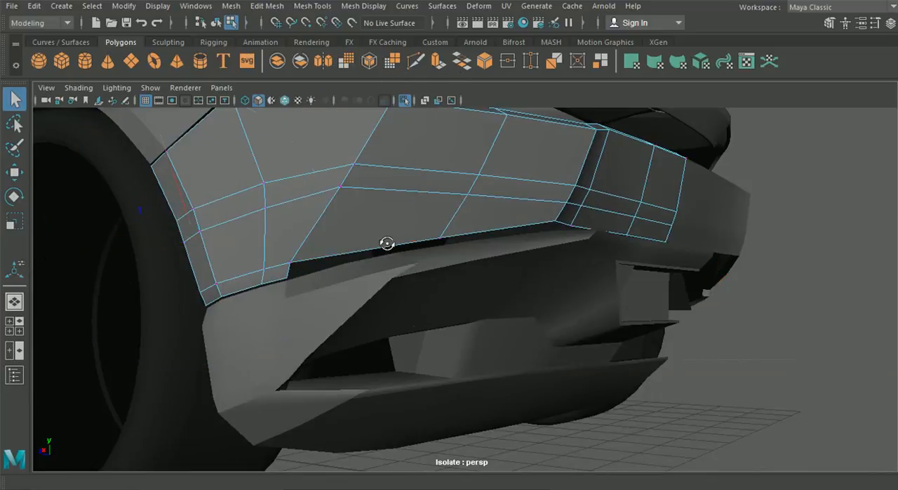
pyautogui.keyDown('alt'); pyautogui.moveTo(389, 305); pyautogui.dragTo(500, 344); pyautogui.keyUp('alt')
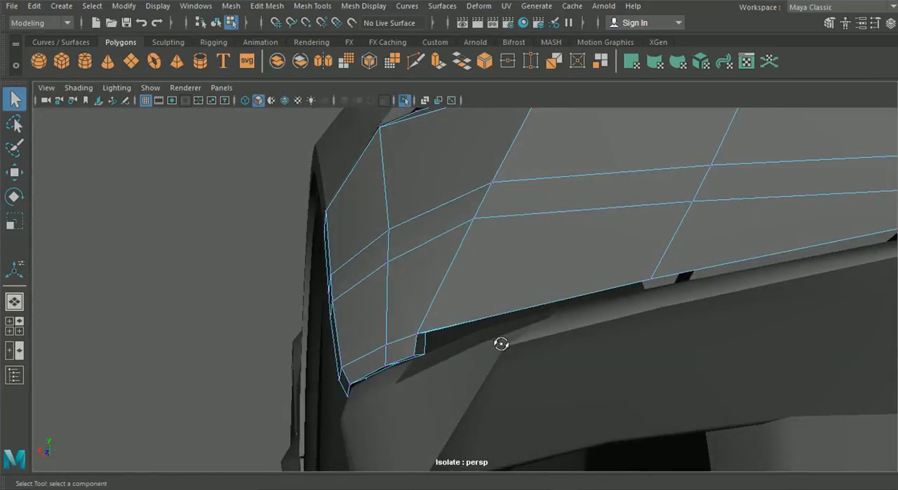
pyautogui.keyDown('alt'); pyautogui.moveTo(433, 373); pyautogui.dragTo(423, 418); pyautogui.keyUp('alt')
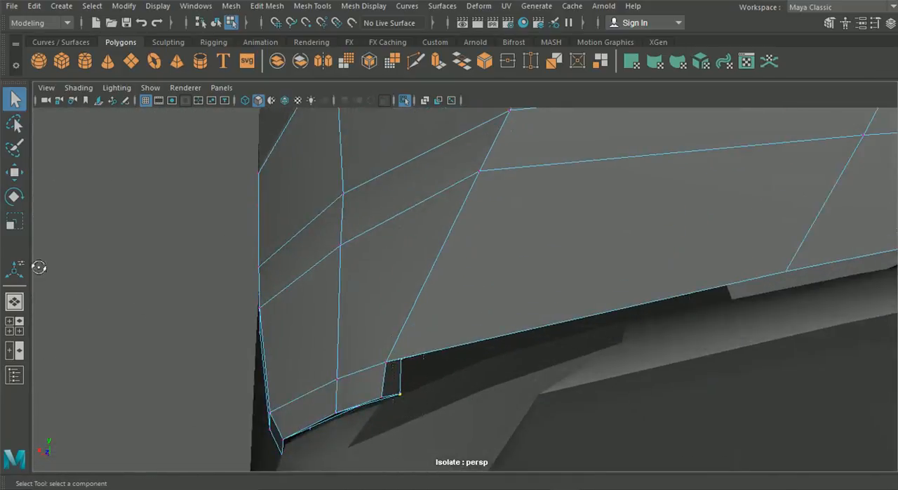
pyautogui.click(14, 172)
pyautogui.moveTo(273, 373); pyautogui.dragTo(610, 421)
pyautogui.moveTo(525, 425); pyautogui.dragTo(496, 367)
pyautogui.keyDown('alt'); pyautogui.moveTo(482, 332); pyautogui.dragTo(519, 341); pyautogui.keyUp('alt')
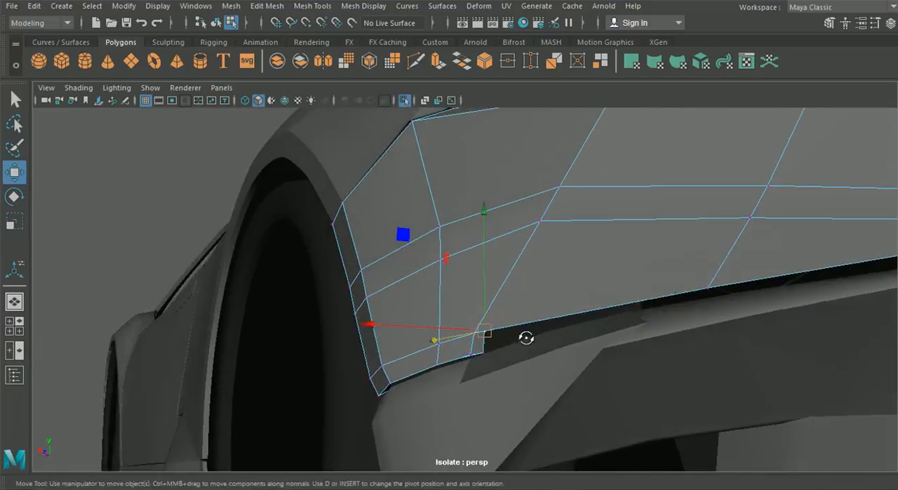
# Fine-tune the positions of the remaining lip vertices at the bumper panel's corners.
pyautogui.keyDown('alt'); pyautogui.moveTo(641, 311); pyautogui.dragTo(307, 428); pyautogui.keyUp('alt')
pyautogui.moveTo(281, 327)
pyautogui.keyDown('alt'); pyautogui.mouseDown()
pyautogui.moveTo(363, 324)
pyautogui.moveTo(283, 330)
pyautogui.mouseUp(); pyautogui.keyUp('alt')
pyautogui.keyDown('shift'); pyautogui.click(249, 339); pyautogui.keyUp('shift')
pyautogui.keyDown('alt'); pyautogui.moveTo(190, 414); pyautogui.dragTo(277, 295); pyautogui.keyUp('alt')
pyautogui.moveTo(375, 131); pyautogui.dragTo(379, 141)
pyautogui.keyDown('alt'); pyautogui.moveTo(376, 150); pyautogui.dragTo(362, 173); pyautogui.keyUp('alt')
pyautogui.moveTo(373, 120); pyautogui.dragTo(373, 116)
pyautogui.keyDown('alt'); pyautogui.moveTo(301, 225); pyautogui.dragTo(414, 225); pyautogui.keyUp('alt')
# In object selection, show wireframe on shaded and return the side panel above the wheel to its unsmoothed cage.
pyautogui.click(217, 22)
pyautogui.keyDown('alt'); pyautogui.moveTo(121, 297); pyautogui.dragTo(188, 330); pyautogui.keyUp('alt')
pyautogui.keyDown('alt'); pyautogui.moveTo(499, 372); pyautogui.dragTo(316, 203); pyautogui.keyUp('alt')
pyautogui.moveTo(379, 200)
pyautogui.keyDown('alt'); pyautogui.mouseDown()
pyautogui.moveTo(483, 233)
pyautogui.moveTo(459, 229)
pyautogui.moveTo(435, 196)
pyautogui.mouseUp(); pyautogui.keyUp('alt')
pyautogui.click(280, 100)
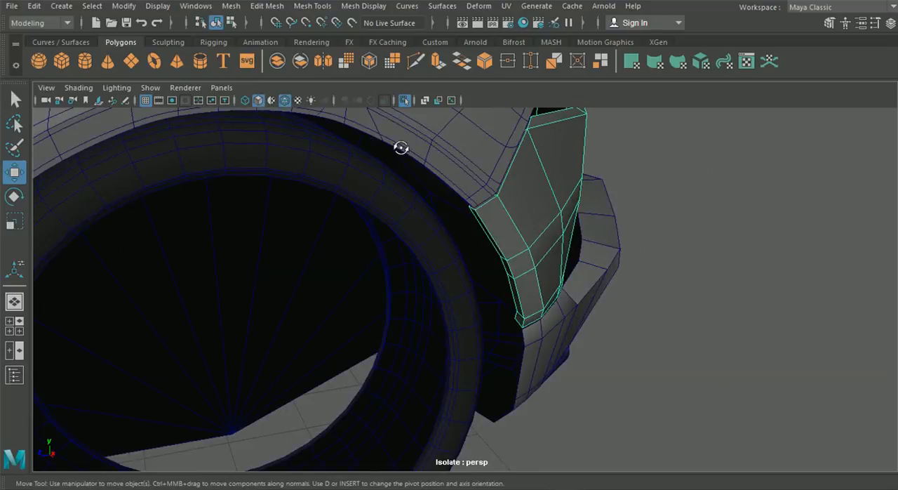
pyautogui.click(401, 148)
pyautogui.press('1')
pyautogui.keyDown('alt'); pyautogui.moveTo(692, 198); pyautogui.dragTo(507, 275); pyautogui.keyUp('alt')
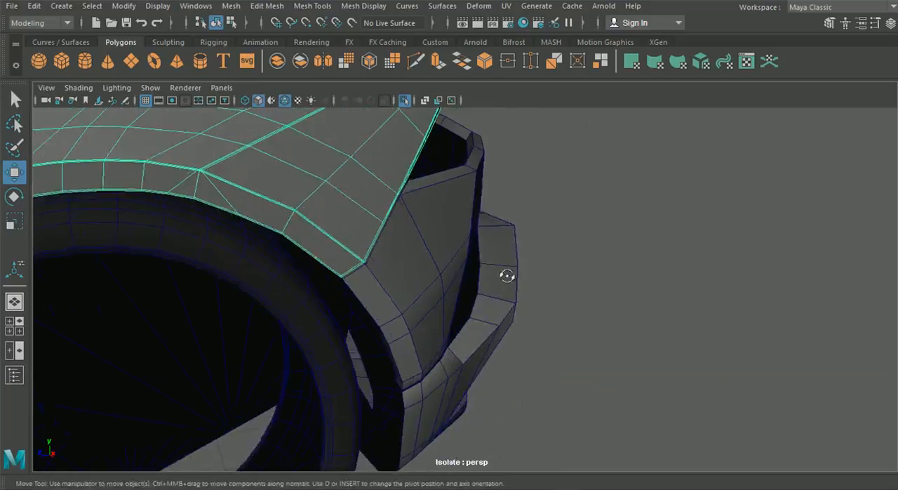
pyautogui.scroll(4, 507, 274)
# Insert support edge loops along the upper bumper panel's wheel-side lip and beside the diagonal creases across its face.
pyautogui.keyDown('alt'); pyautogui.moveTo(311, 218); pyautogui.dragTo(288, 210); pyautogui.keyUp('alt')
pyautogui.click(295, 237)
pyautogui.click(267, 6)
pyautogui.moveTo(311, 6)
pyautogui.click(341, 104)
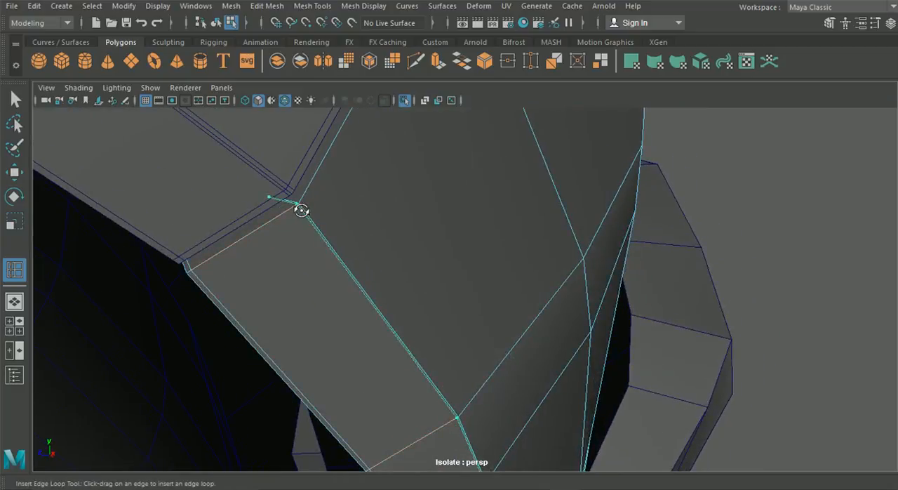
pyautogui.moveTo(309, 184); pyautogui.dragTo(368, 251)
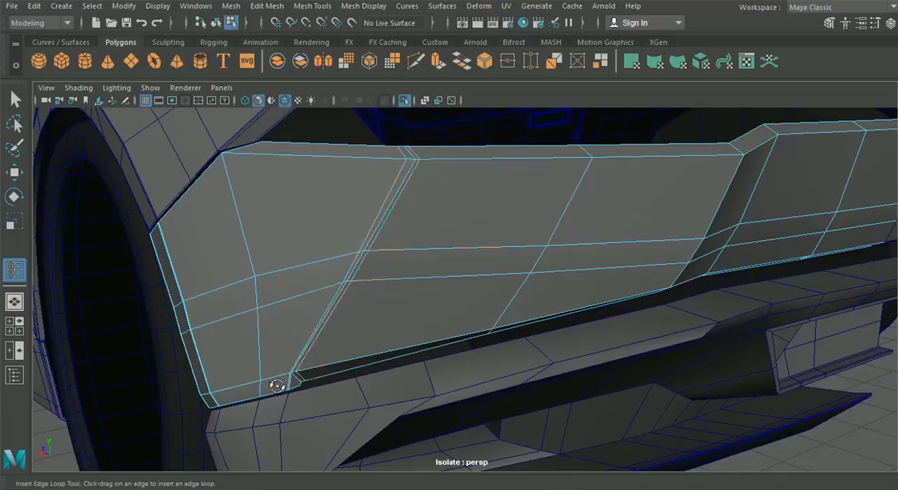
pyautogui.keyDown('alt'); pyautogui.moveTo(412, 260); pyautogui.dragTo(433, 284); pyautogui.keyUp('alt')
pyautogui.moveTo(637, 194)
pyautogui.mouseDown()
pyautogui.moveTo(656, 198)
pyautogui.moveTo(647, 203)
pyautogui.mouseUp()
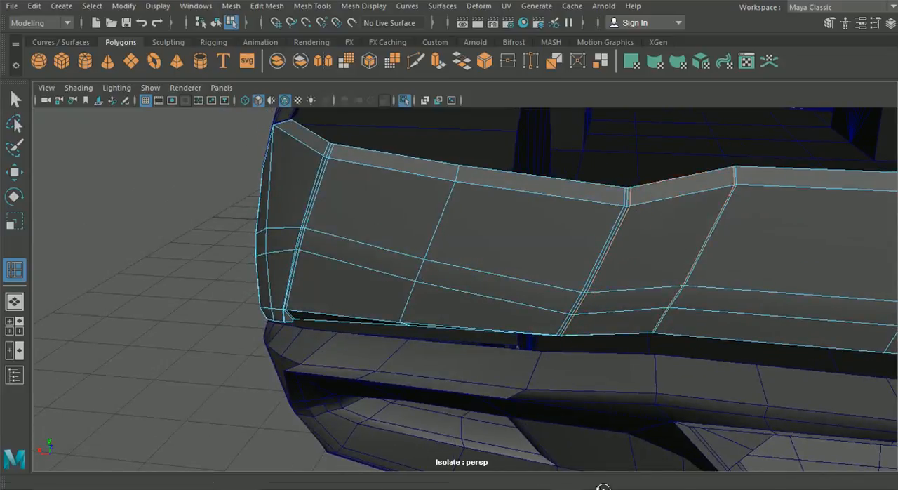
# Check the bumper shape in the rear reference photo, then reselect the upper bumper panel in object selection.
pyautogui.click(534, 478)
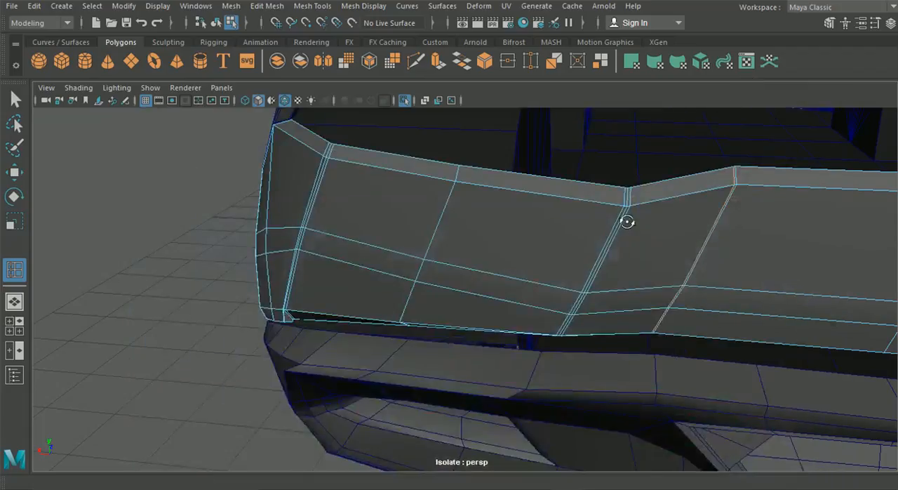
pyautogui.keyDown('alt'); pyautogui.moveTo(627, 220); pyautogui.dragTo(636, 227); pyautogui.keyUp('alt')
pyautogui.scroll(-3, 638, 232)
pyautogui.keyDown('alt'); pyautogui.moveTo(472, 133); pyautogui.dragTo(461, 115, button='middle'); pyautogui.keyUp('alt')
pyautogui.click(214, 23)
pyautogui.click(12, 99)
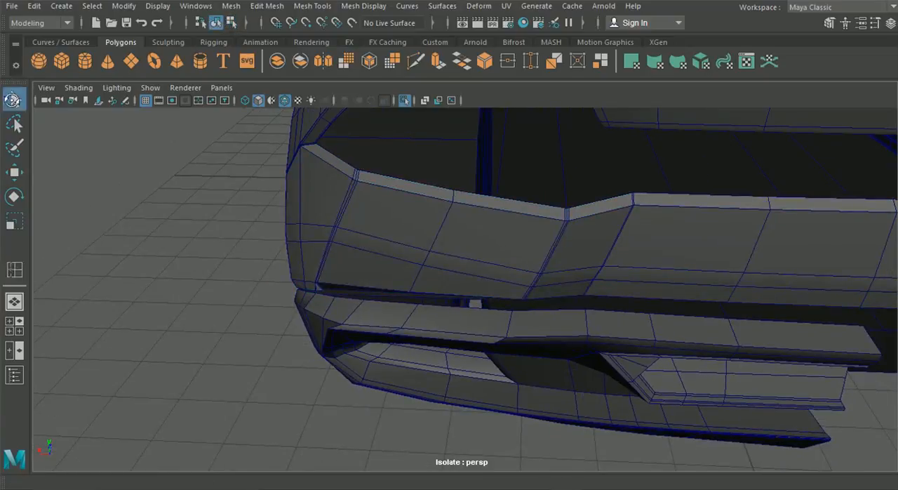
pyautogui.click(442, 259)
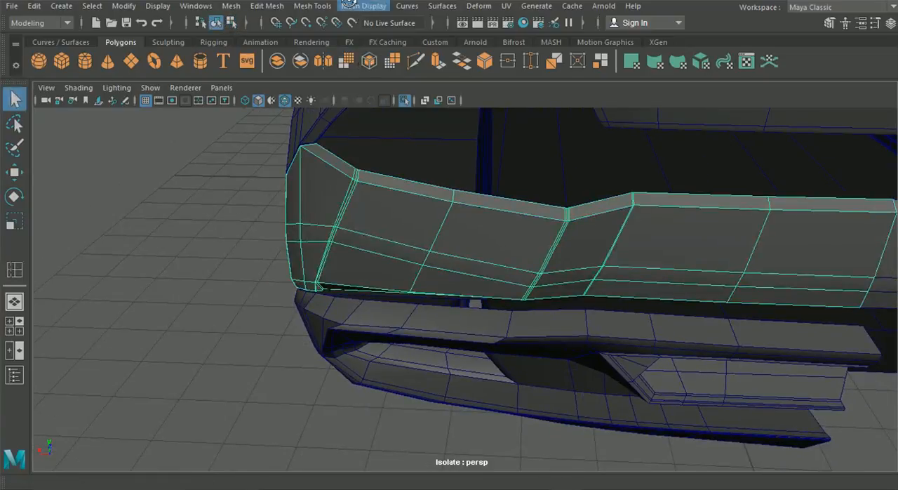
# Insert support edge loops along the upper bumper panel's top edge, its lower edge and the underside lip.
pyautogui.click(283, 6)
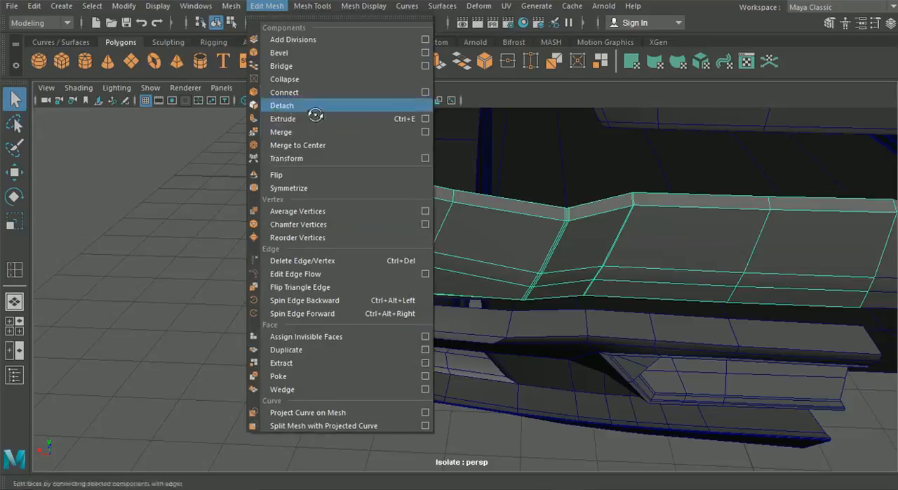
pyautogui.moveTo(313, 5)
pyautogui.click(345, 105)
pyautogui.scroll(5, 433, 176)
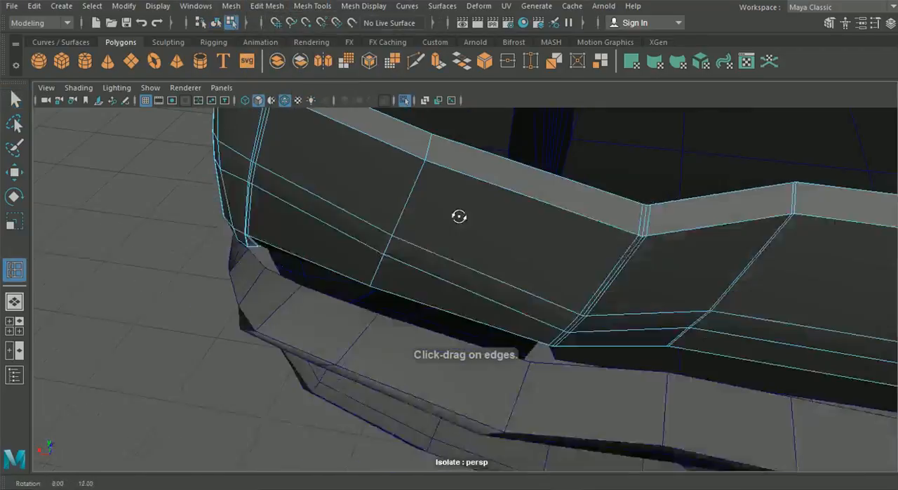
pyautogui.moveTo(422, 162); pyautogui.dragTo(223, 184)
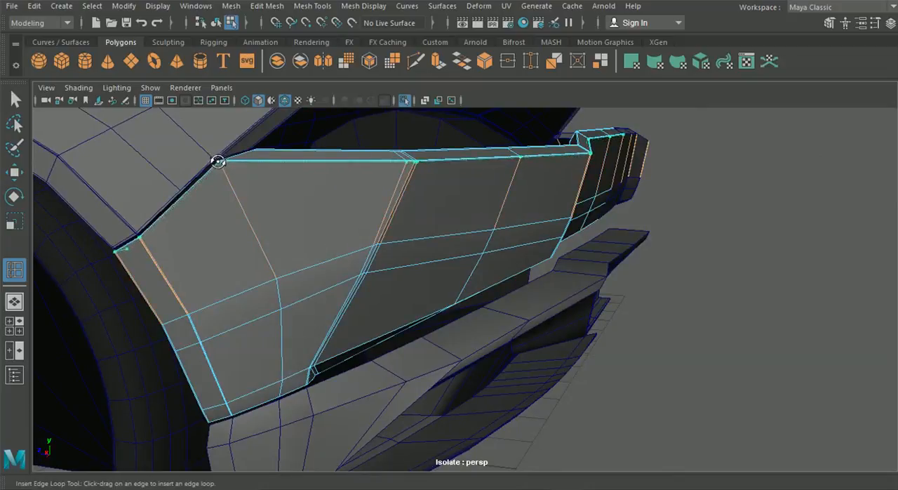
pyautogui.keyDown('alt'); pyautogui.moveTo(214, 161); pyautogui.dragTo(268, 194); pyautogui.keyUp('alt')
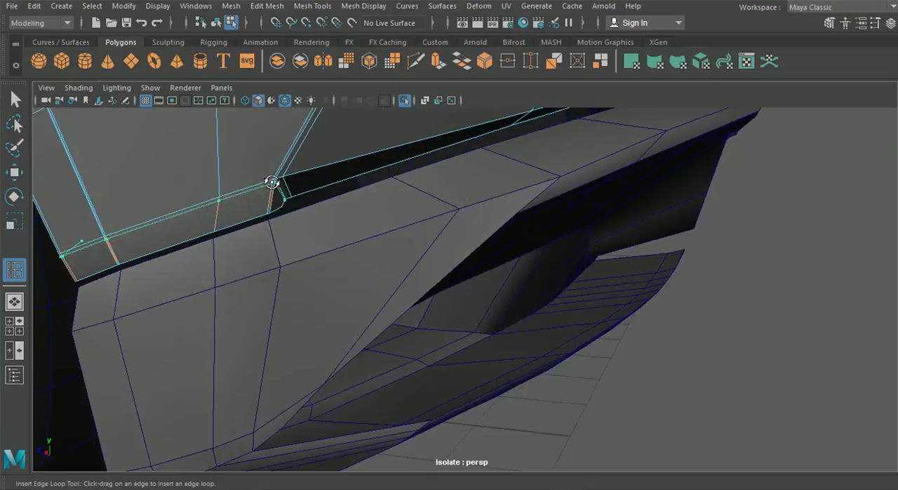
pyautogui.keyDown('alt'); pyautogui.moveTo(266, 214); pyautogui.dragTo(165, 172); pyautogui.keyUp('alt')
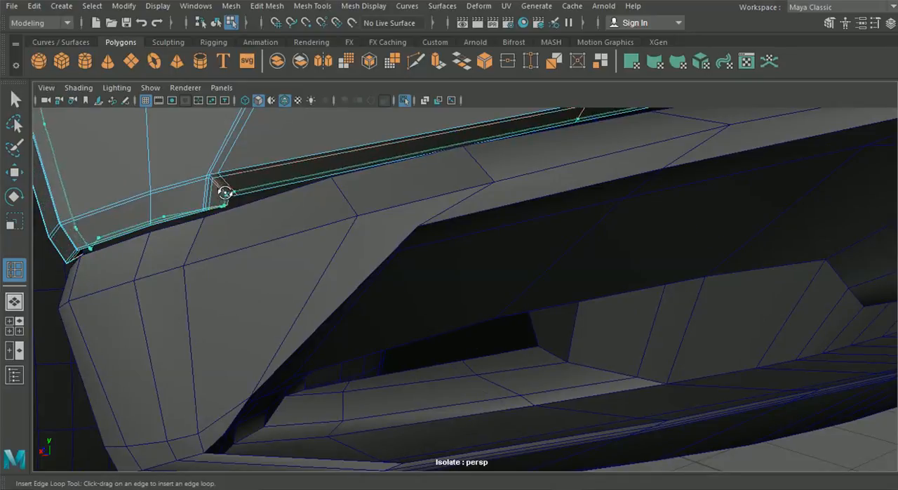
pyautogui.scroll(-4, 232, 193)
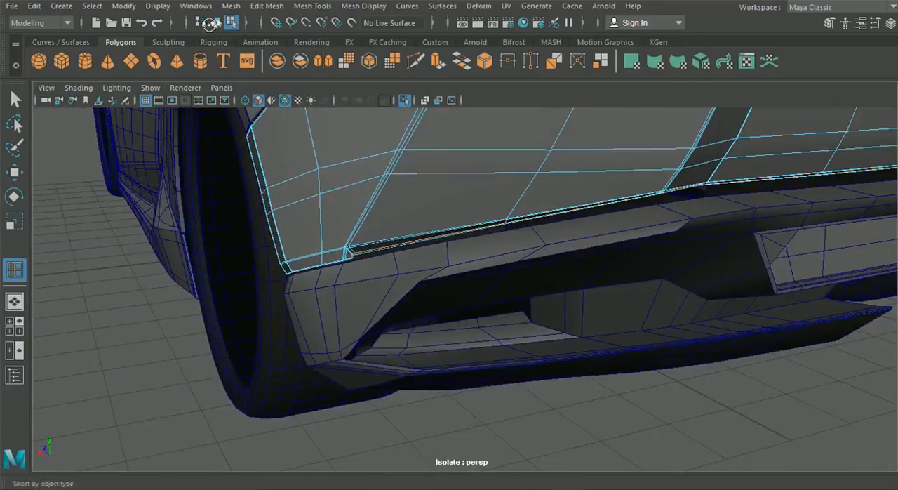
# Smooth-preview the upper bumper panel and turn off wireframe on shaded to inspect the rear surfaces.
pyautogui.click(216, 23)
pyautogui.press('q')
pyautogui.click(356, 138)
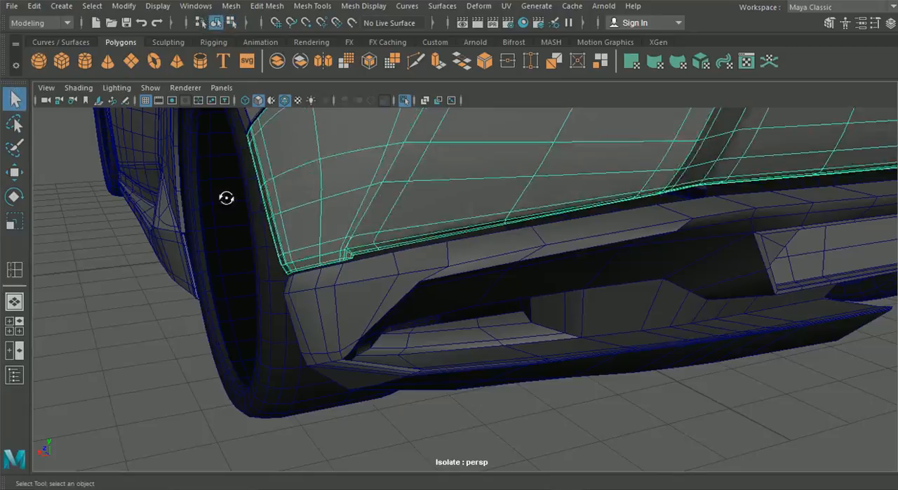
pyautogui.keyDown('alt'); pyautogui.moveTo(92, 248); pyautogui.dragTo(148, 243); pyautogui.keyUp('alt')
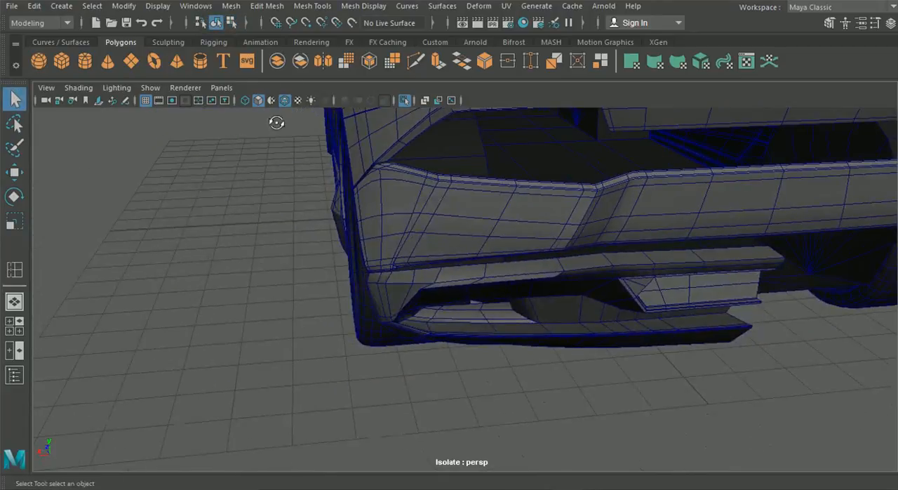
pyautogui.click(285, 100)
pyautogui.moveTo(274, 179)
pyautogui.keyDown('alt'); pyautogui.mouseDown()
pyautogui.moveTo(271, 195)
pyautogui.moveTo(210, 186)
pyautogui.moveTo(204, 202)
pyautogui.moveTo(343, 225)
pyautogui.moveTo(403, 207)
pyautogui.moveTo(411, 186)
pyautogui.moveTo(396, 184)
pyautogui.moveTo(402, 211)
pyautogui.mouseUp(); pyautogui.keyUp('alt')
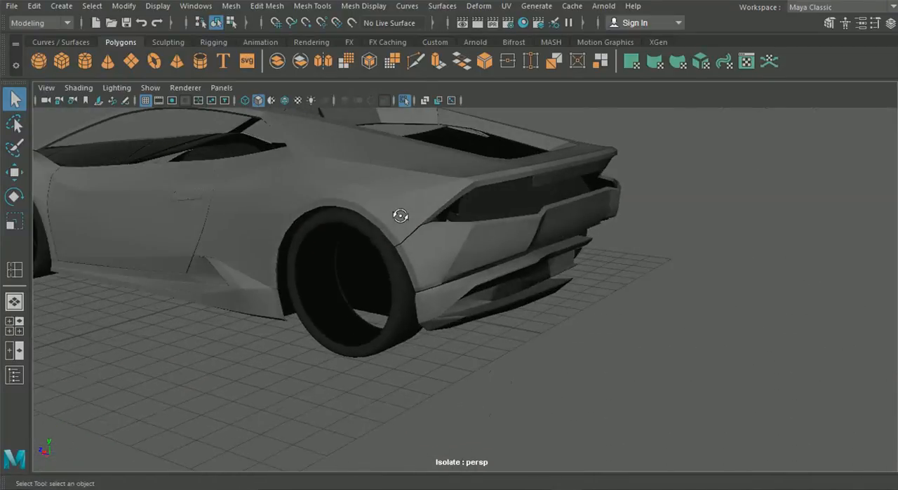
pyautogui.keyDown('alt'); pyautogui.moveTo(495, 348); pyautogui.dragTo(541, 267); pyautogui.keyUp('alt')
pyautogui.scroll(5, 520, 254)
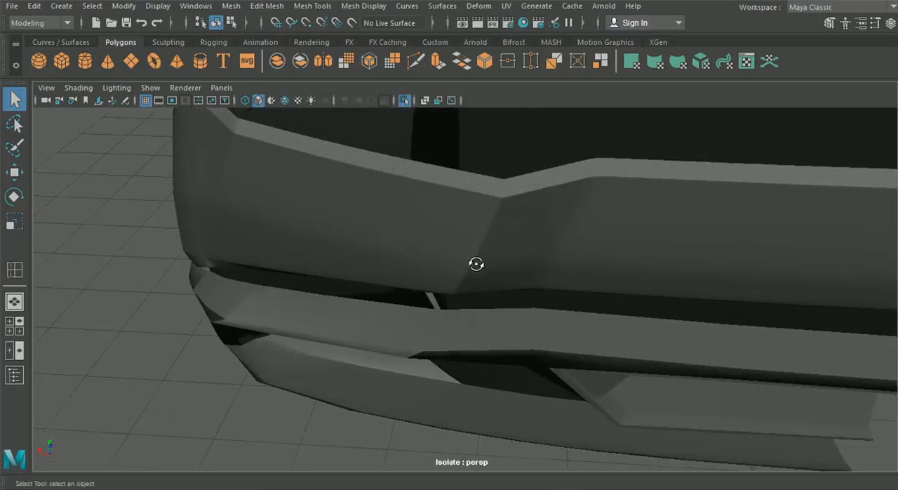
# Return the upper bumper panel to its unsmoothed cage and insert an edge loop on the notch side of its inner diagonal crease.
pyautogui.click(596, 243)
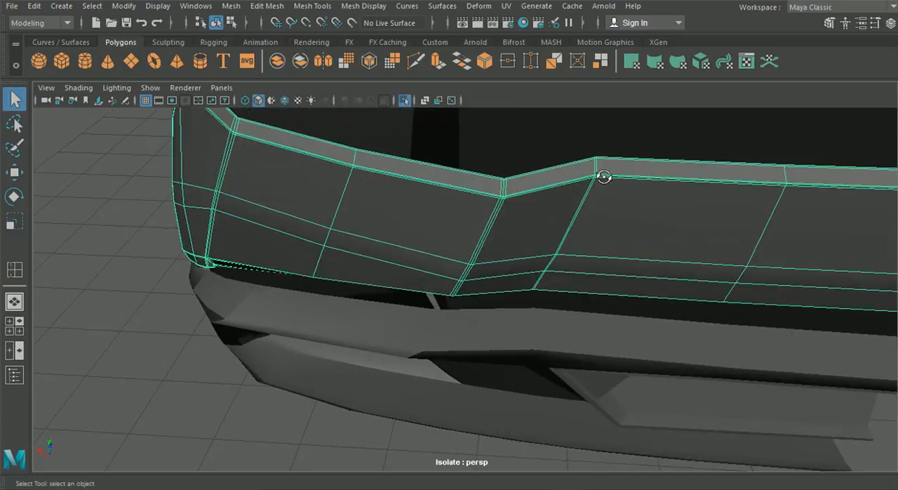
pyautogui.keyDown('alt'); pyautogui.moveTo(603, 176); pyautogui.dragTo(459, 133); pyautogui.keyUp('alt')
pyautogui.click(313, 6)
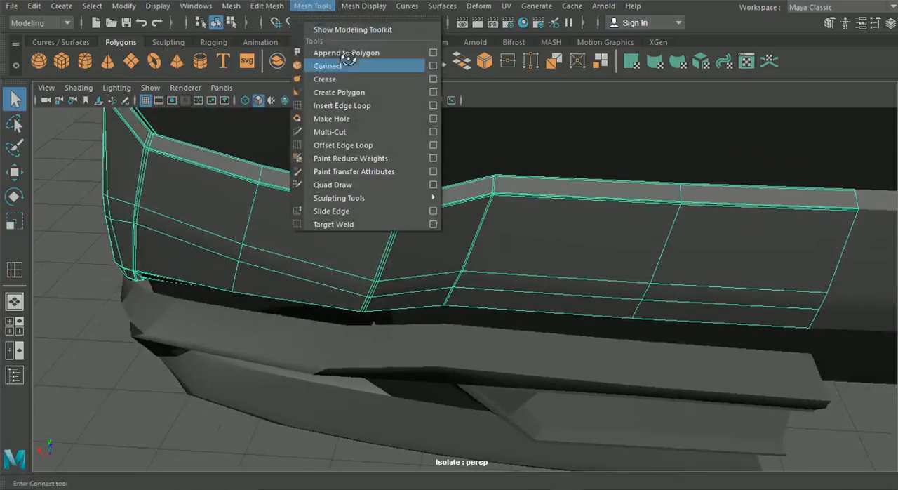
pyautogui.click(341, 104)
pyautogui.scroll(3, 412, 166)
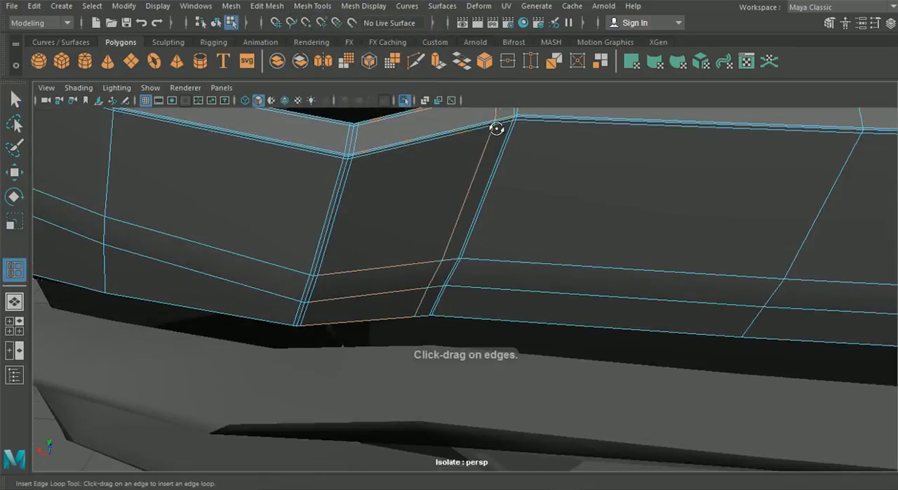
pyautogui.click(215, 22)
pyautogui.press('q')
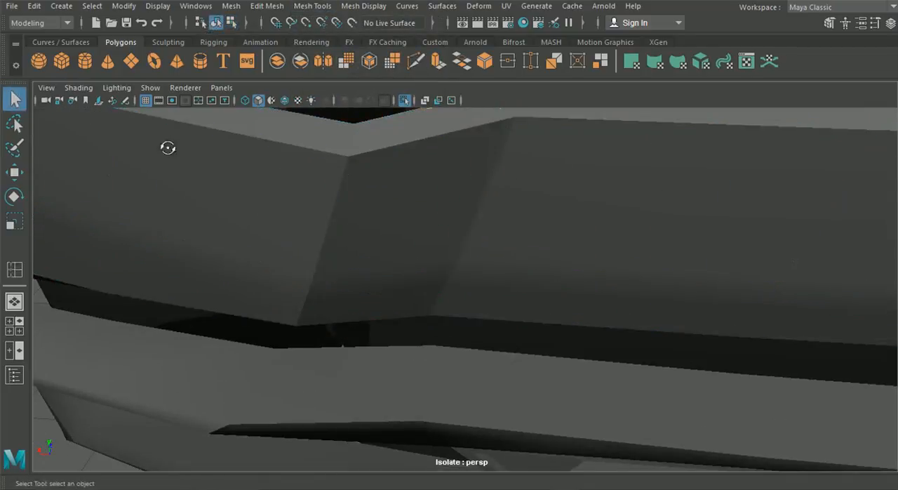
# Smooth-preview the upper bumper panel and compare the car's rear with the reference photo.
pyautogui.click(139, 175)
pyautogui.press('3')
pyautogui.scroll(-5, 157, 190)
pyautogui.click(117, 286)
pyautogui.keyDown('alt'); pyautogui.moveTo(250, 324); pyautogui.dragTo(468, 179); pyautogui.keyUp('alt')
pyautogui.keyDown('alt'); pyautogui.moveTo(511, 211); pyautogui.dragTo(582, 215); pyautogui.keyUp('alt')
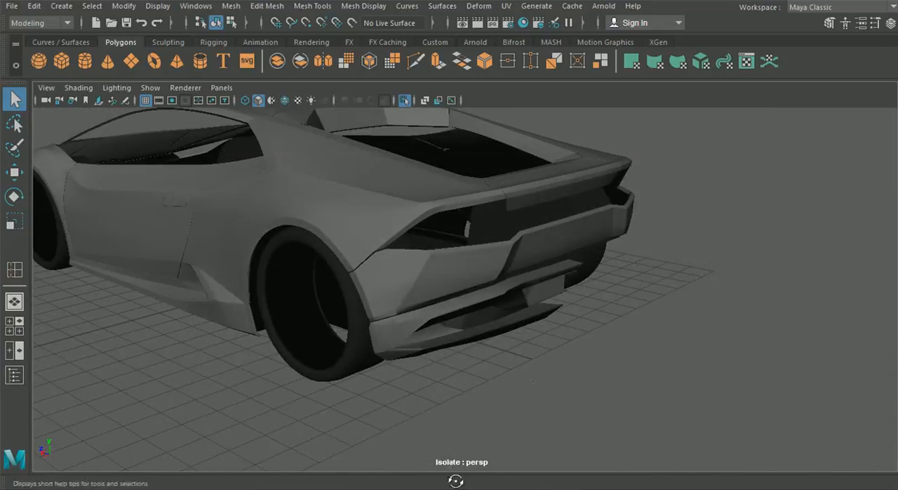
pyautogui.click(533, 483)
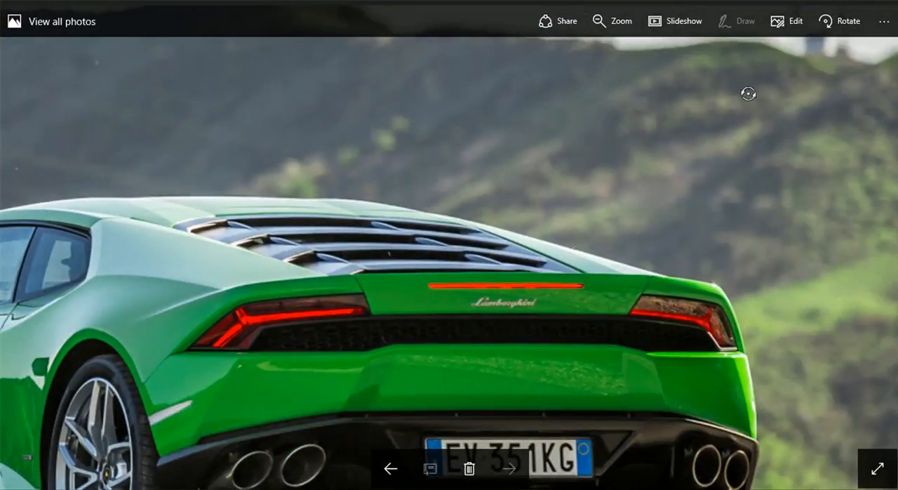
pyautogui.click(819, 2)
# Return the upper bumper panel to its unsmoothed cage and switch to the side view over the blueprint.
pyautogui.keyDown('alt'); pyautogui.moveTo(305, 281); pyautogui.dragTo(453, 241); pyautogui.keyUp('alt')
pyautogui.click(453, 239)
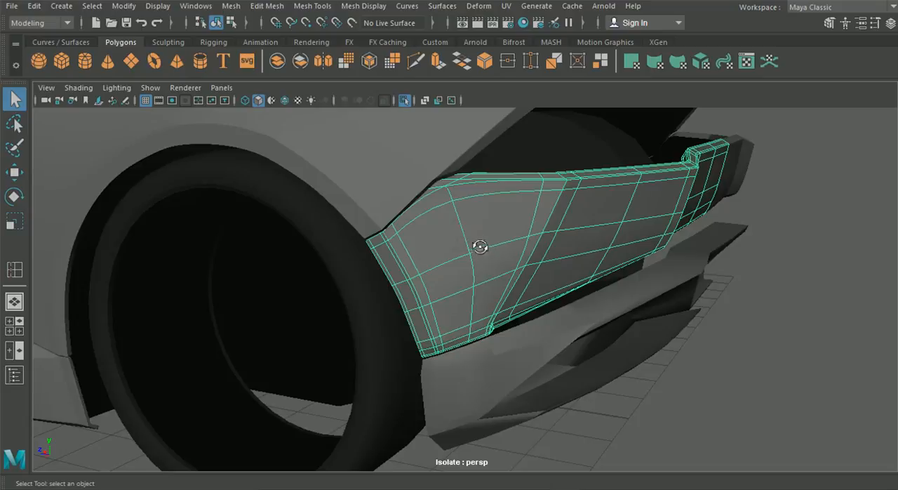
pyautogui.press('1')
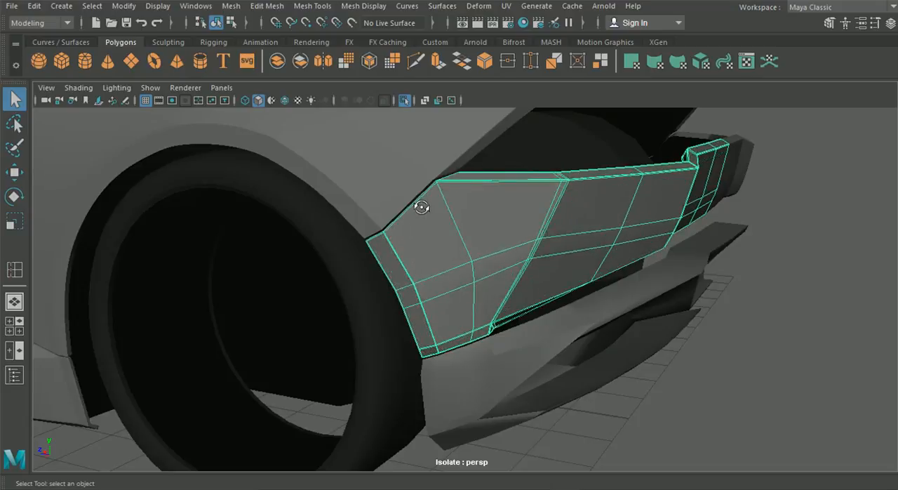
pyautogui.keyDown('alt'); pyautogui.moveTo(427, 201); pyautogui.dragTo(429, 208, button='middle'); pyautogui.keyUp('alt')
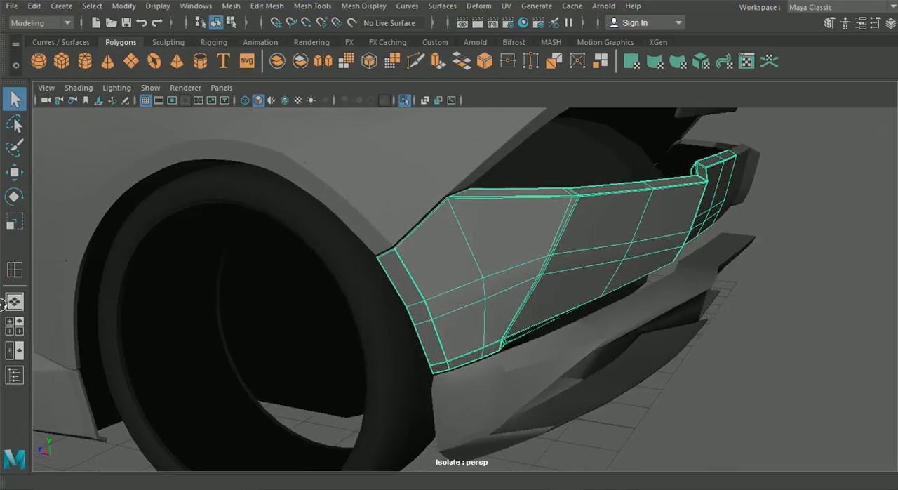
pyautogui.click(11, 322)
pyautogui.press('space')
pyautogui.keyDown('alt'); pyautogui.moveTo(627, 349); pyautogui.dragTo(211, 179, button='middle'); pyautogui.keyUp('alt')
pyautogui.moveTo(488, 272)
pyautogui.keyDown('alt'); pyautogui.mouseDown(button='middle')
pyautogui.moveTo(470, 273)
pyautogui.moveTo(477, 264)
pyautogui.mouseUp(button='middle'); pyautogui.keyUp('alt')
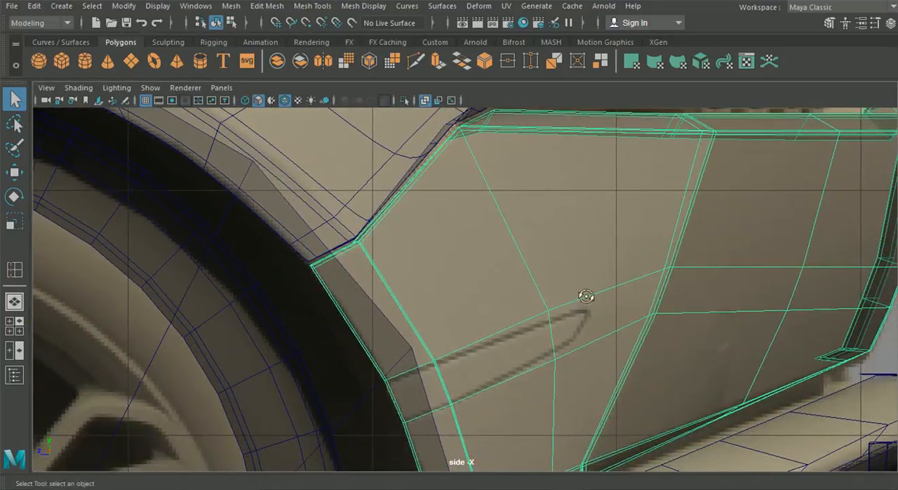
# Move the bumper panel's mid-height vertices so its two horizontal edge lines follow the side marker outline in the blueprint.
pyautogui.moveTo(531, 208); pyautogui.dragTo(464, 99, button='right')
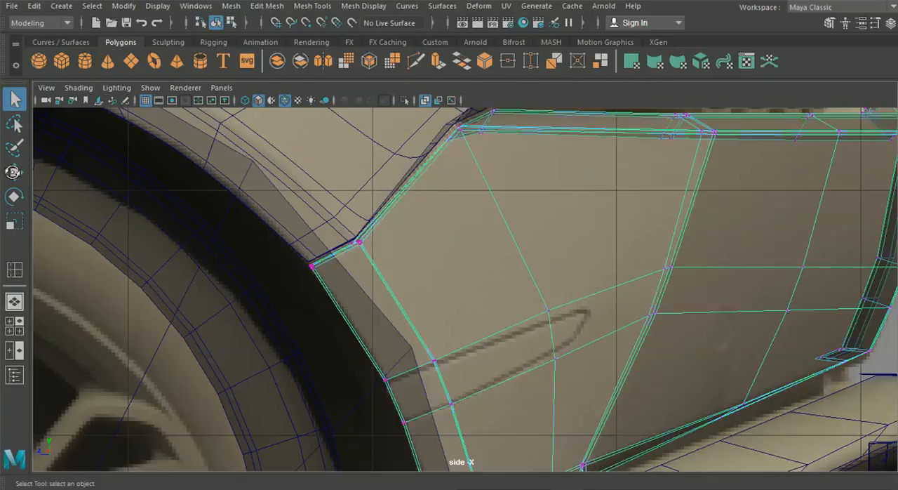
pyautogui.press('w')
pyautogui.click(547, 311)
pyautogui.moveTo(548, 310); pyautogui.dragTo(557, 352)
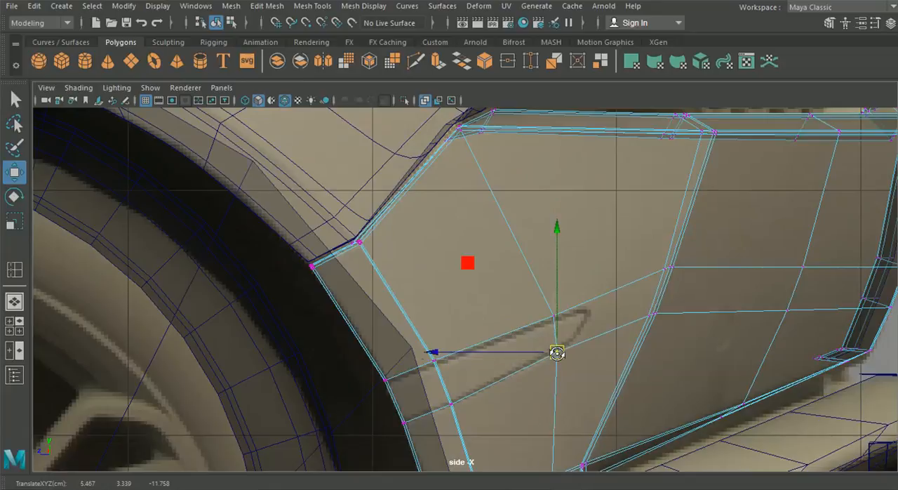
pyautogui.click(670, 263)
pyautogui.moveTo(666, 218); pyautogui.dragTo(667, 224)
pyautogui.moveTo(629, 306); pyautogui.dragTo(661, 314)
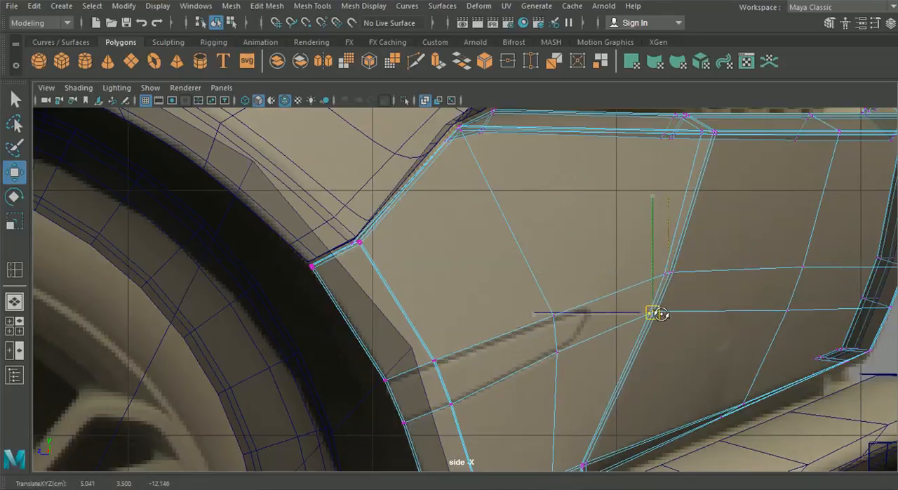
pyautogui.keyDown('alt'); pyautogui.moveTo(451, 230); pyautogui.dragTo(437, 239, button='middle'); pyautogui.keyUp('alt')
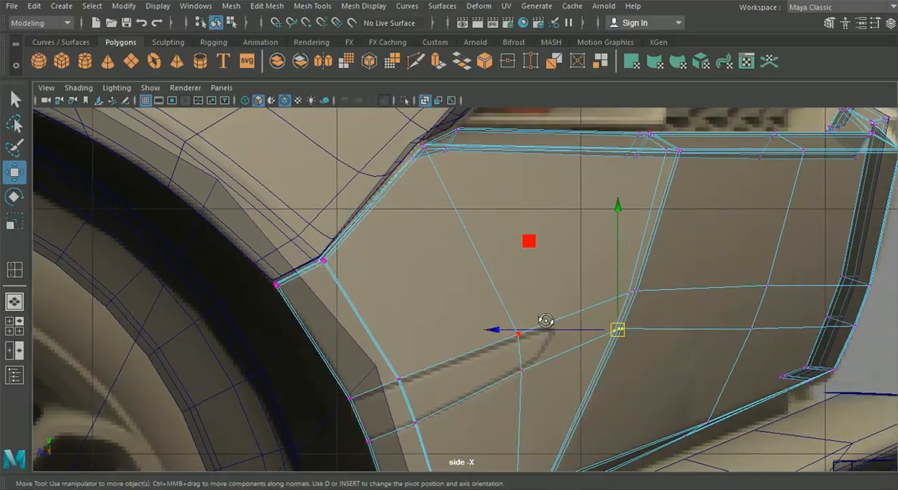
pyautogui.keyDown('alt'); pyautogui.moveTo(490, 232); pyautogui.dragTo(480, 240, button='middle'); pyautogui.keyUp('alt')
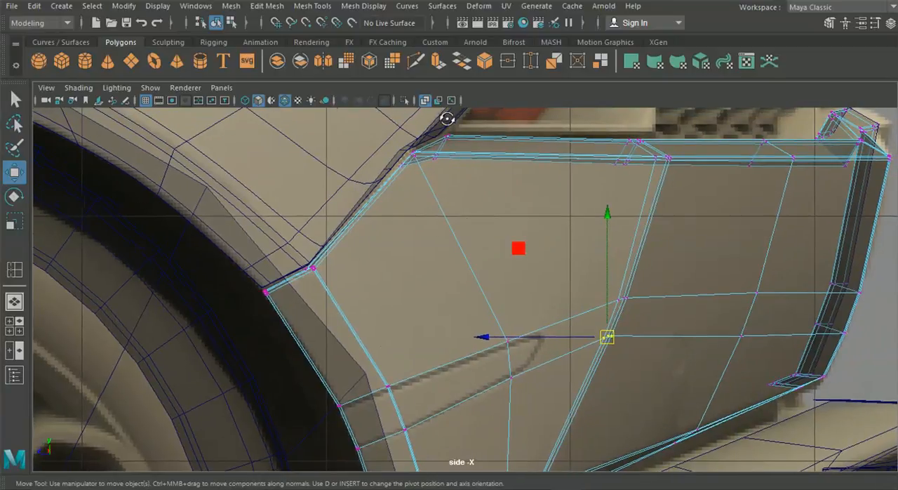
# Use Multi-Cut to add a slanted edge between the two horizontal lines, closing the pointed end of the side marker outline.
pyautogui.click(415, 62)
pyautogui.keyDown('alt'); pyautogui.moveTo(427, 150); pyautogui.dragTo(426, 185, button='middle'); pyautogui.keyUp('alt')
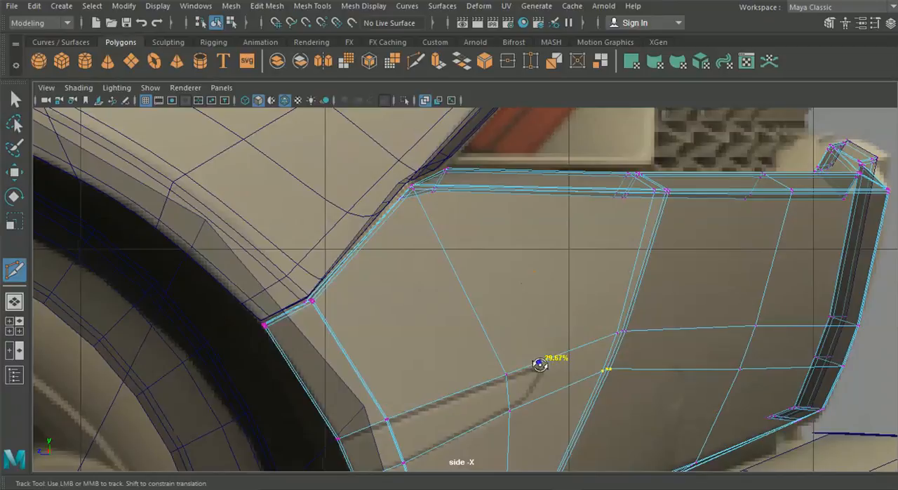
pyautogui.click(523, 381)
pyautogui.keyDown('alt'); pyautogui.moveTo(523, 381); pyautogui.dragTo(525, 236, button='middle'); pyautogui.keyUp('alt')
pyautogui.press('Return')
pyautogui.keyDown('alt'); pyautogui.moveTo(421, 164); pyautogui.dragTo(409, 220, button='middle'); pyautogui.keyUp('alt')
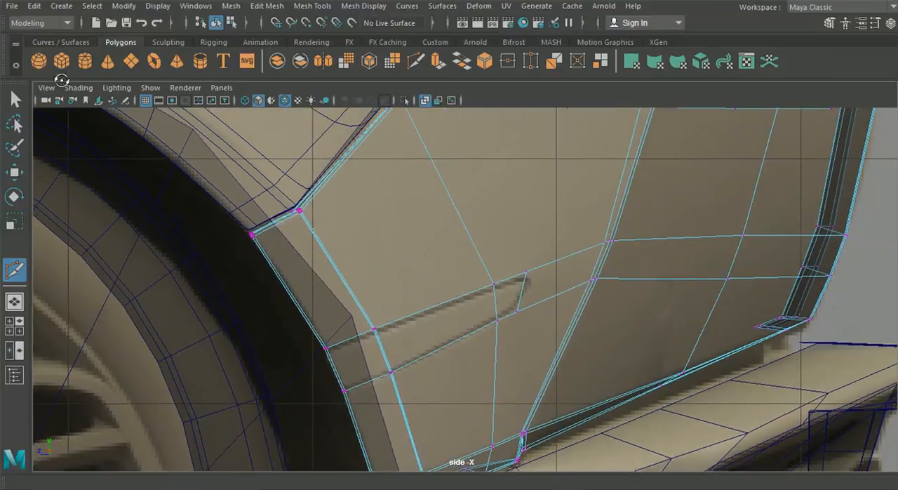
pyautogui.click(14, 99)
pyautogui.keyDown('alt'); pyautogui.moveTo(408, 178); pyautogui.dragTo(367, 230, button='middle'); pyautogui.keyUp('alt')
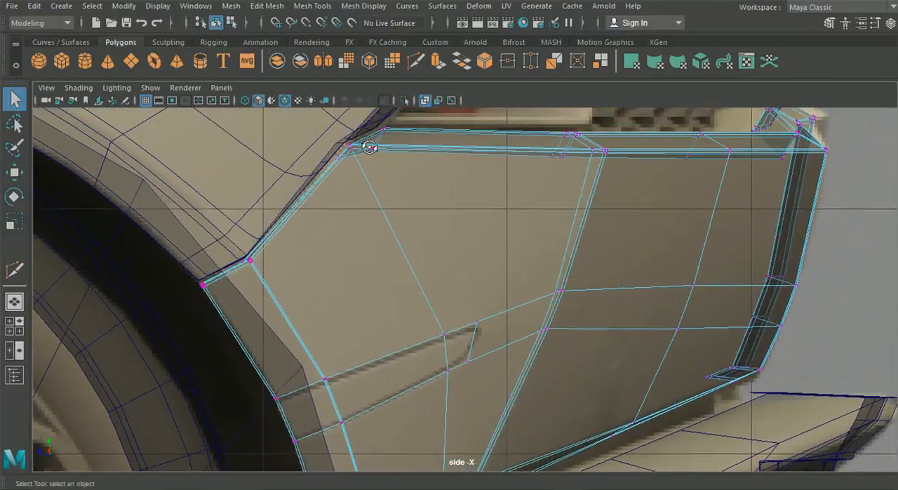
# Insert an edge loop across the bumper panel's top lip beside its upper wheel-side corner.
pyautogui.click(286, 5)
pyautogui.moveTo(314, 5)
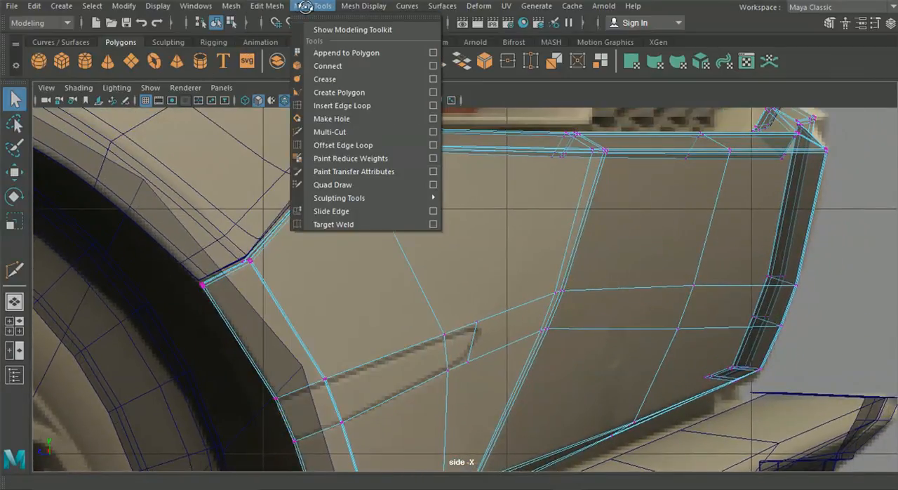
pyautogui.click(351, 105)
pyautogui.keyDown('alt'); pyautogui.moveTo(357, 120); pyautogui.dragTo(391, 187, button='middle'); pyautogui.keyUp('alt')
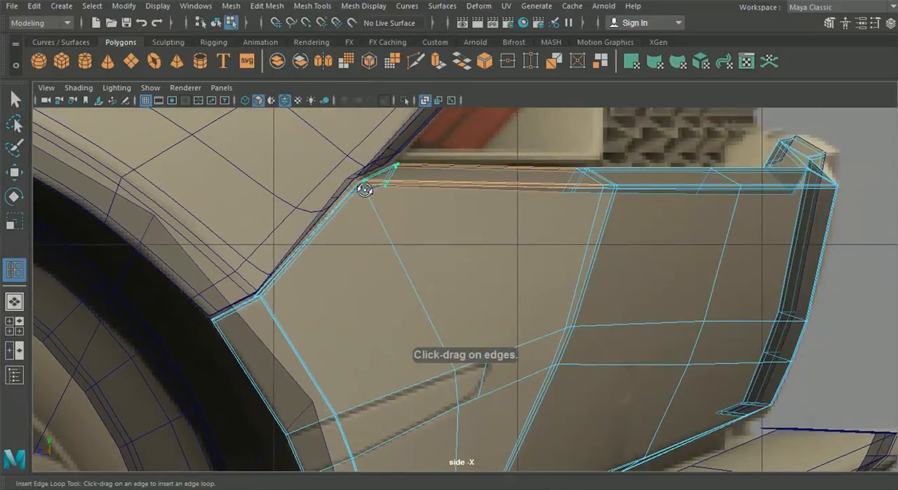
# Use Multi-Cut to add an edge from the bumper panel's upper wheel-side corner to the upper tip of the side marker outline.
pyautogui.click(415, 62)
pyautogui.click(365, 184)
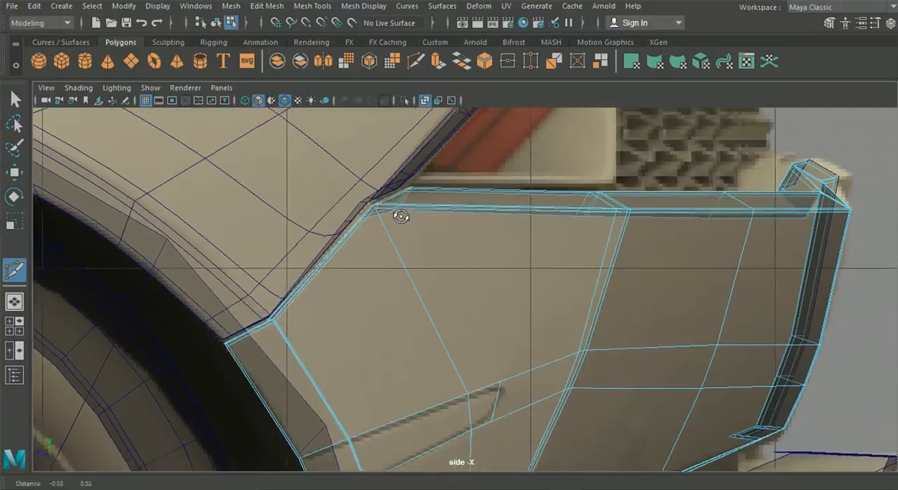
pyautogui.scroll(5, 401, 215)
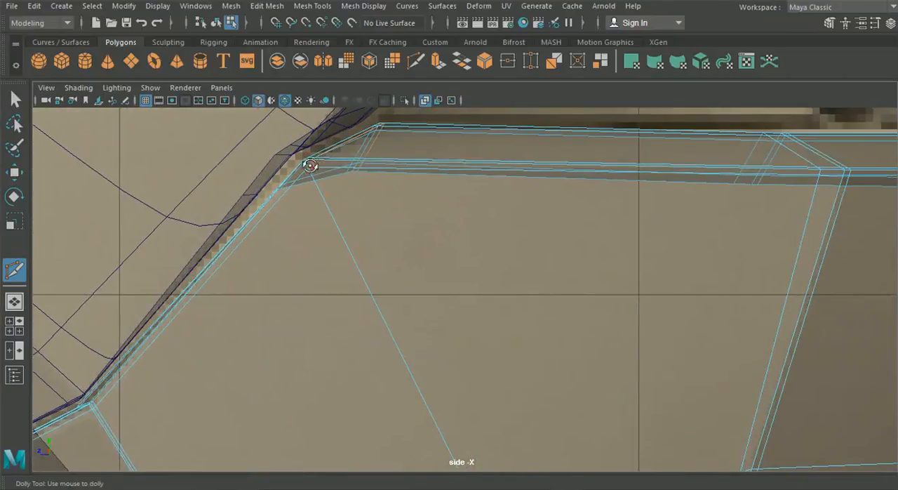
pyautogui.scroll(-5, 386, 214)
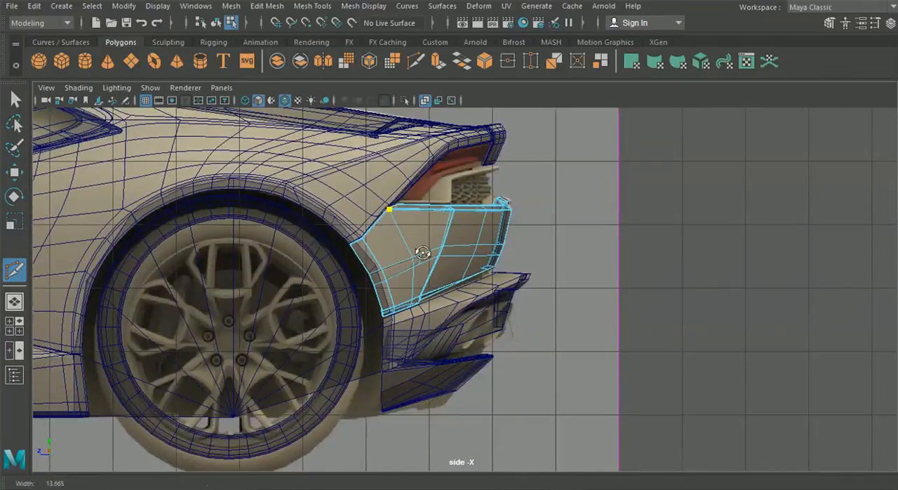
pyautogui.scroll(2, 403, 246)
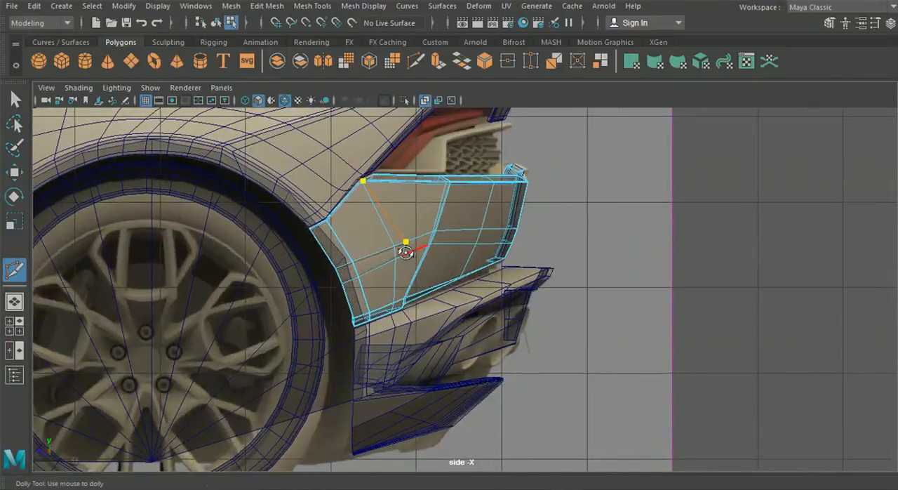
pyautogui.scroll(2, 375, 106)
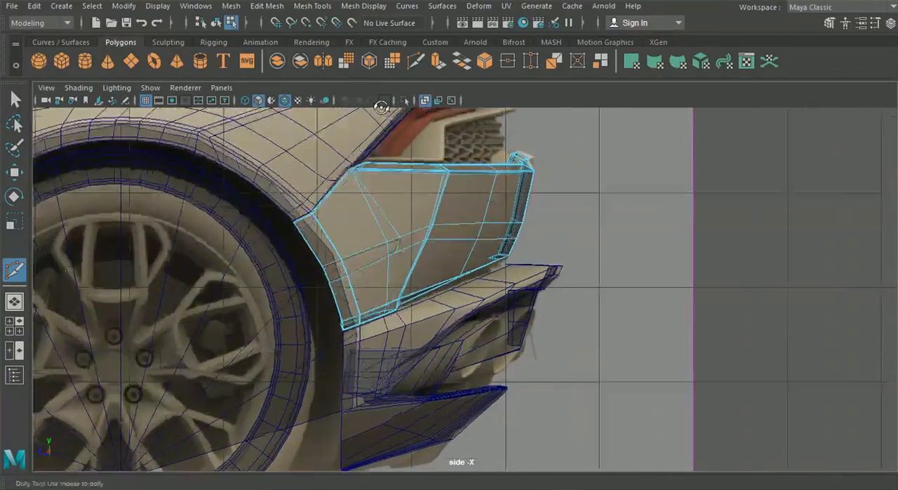
# Insert an edge loop across the bumper panel's bottom lip beside its lower corner step.
pyautogui.scroll(1, 363, 109)
pyautogui.click(249, 7)
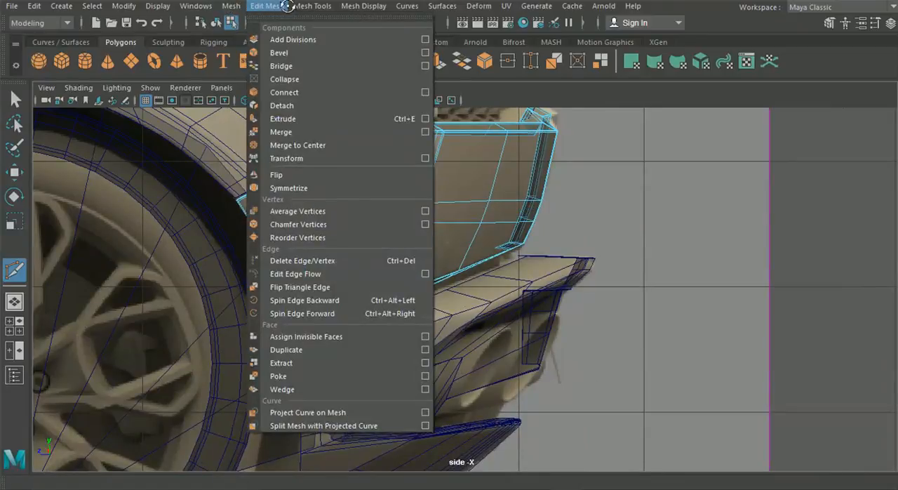
pyautogui.moveTo(312, 6)
pyautogui.click(330, 103)
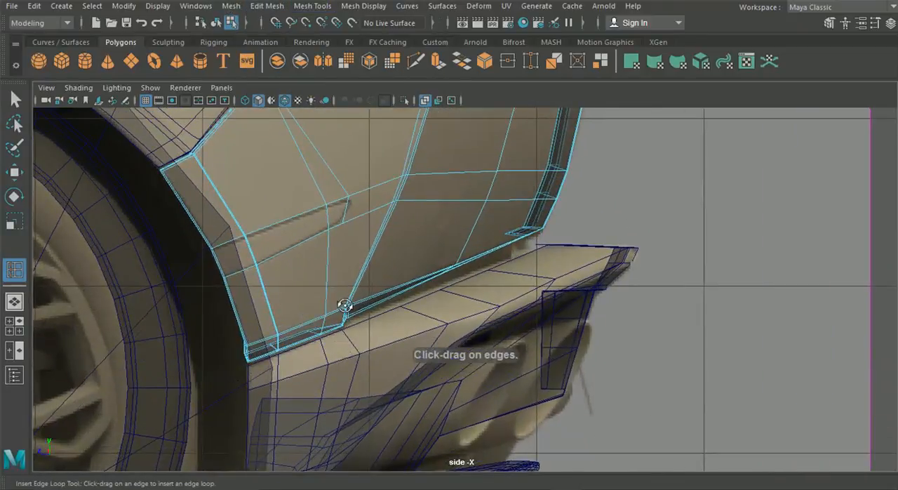
pyautogui.click(335, 311)
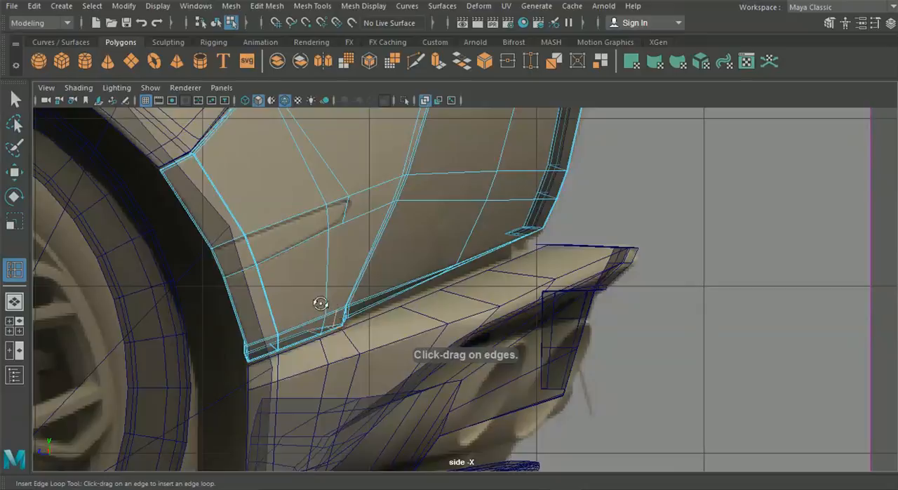
# Use Multi-Cut to connect the side marker outline's lower tip to the new edge loop on the bottom lip.
pyautogui.scroll(3, 268, 249)
pyautogui.keyDown('alt'); pyautogui.moveTo(257, 226); pyautogui.dragTo(407, 221, button='middle'); pyautogui.keyUp('alt')
pyautogui.click(416, 61)
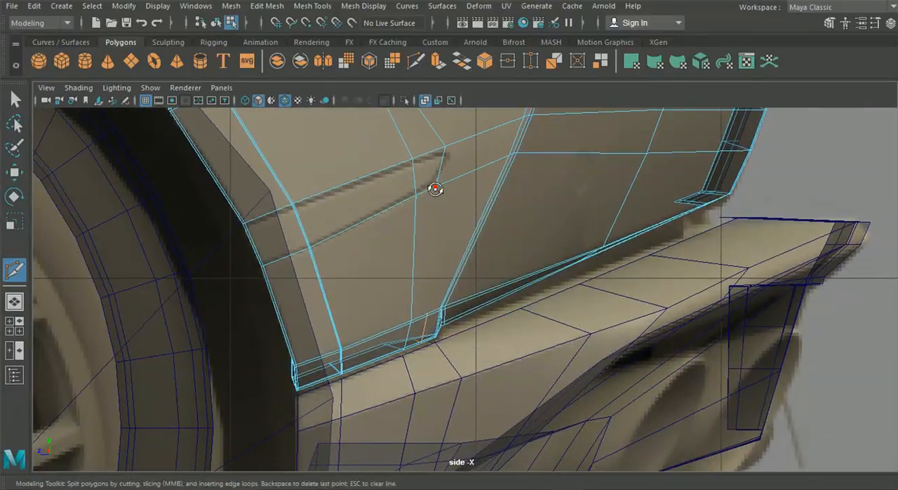
pyautogui.click(436, 186)
pyautogui.click(428, 312)
pyautogui.click(445, 146)
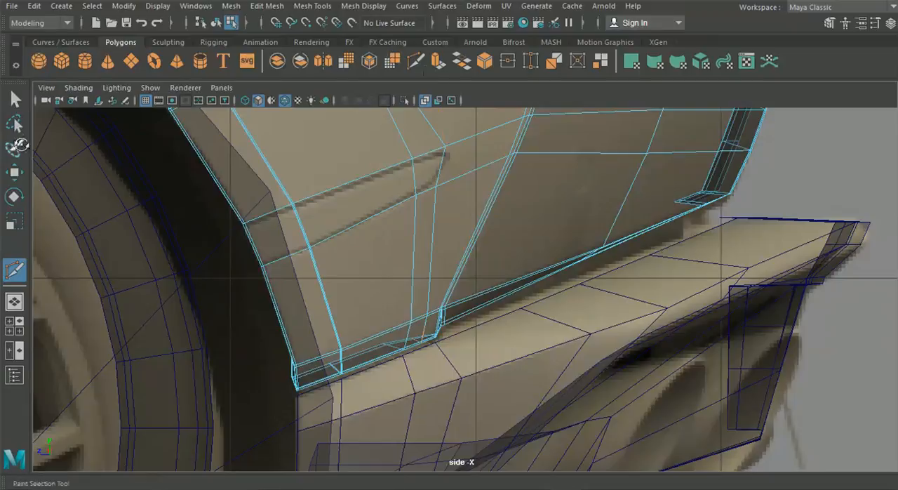
# Move the vertices near the side marker's pointed end onto the blueprint line, refining their depth in perspective to follow the panel's curve.
pyautogui.click(17, 170)
pyautogui.moveTo(397, 187); pyautogui.dragTo(342, 99, button='right')
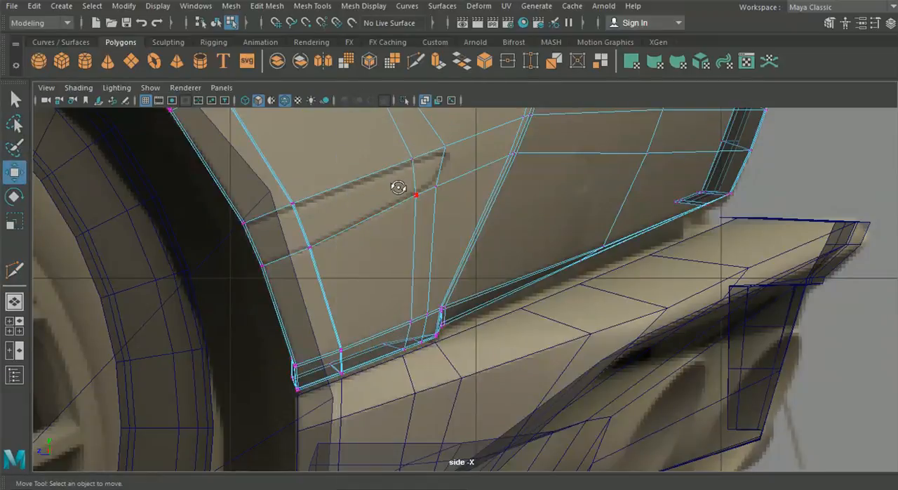
pyautogui.click(417, 197)
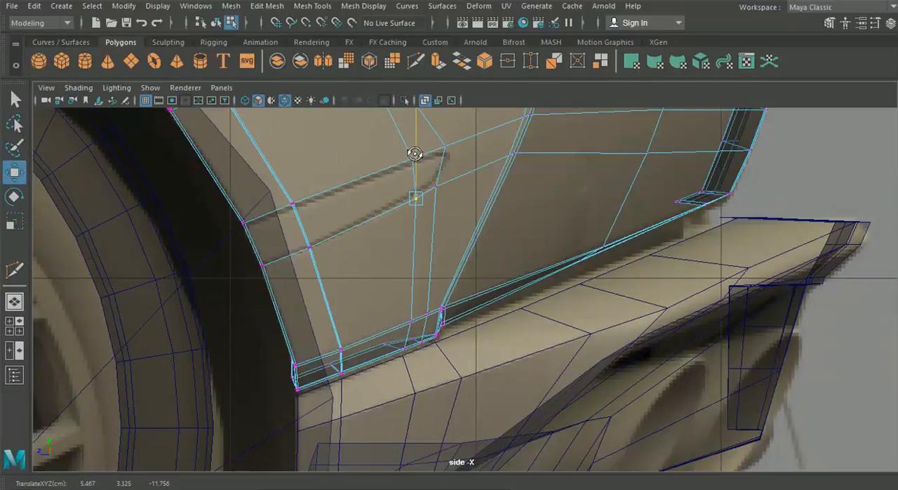
pyautogui.click(9, 306)
pyautogui.keyDown('alt'); pyautogui.moveTo(238, 295); pyautogui.dragTo(457, 274); pyautogui.keyUp('alt')
pyautogui.keyDown('alt'); pyautogui.moveTo(387, 239); pyautogui.dragTo(491, 220, button='middle'); pyautogui.keyUp('alt')
pyautogui.keyDown('alt'); pyautogui.moveTo(375, 229); pyautogui.dragTo(360, 224); pyautogui.keyUp('alt')
pyautogui.keyDown('alt'); pyautogui.moveTo(361, 224); pyautogui.dragTo(603, 234, button='middle'); pyautogui.keyUp('alt')
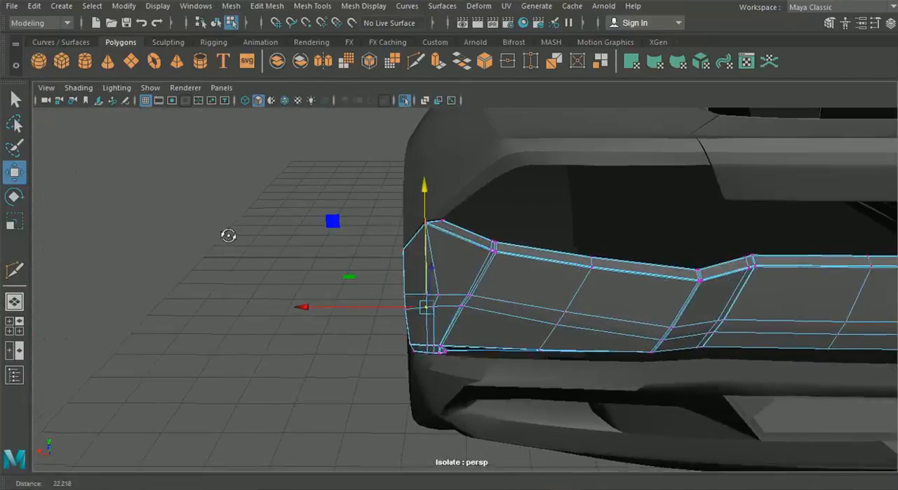
pyautogui.keyDown('alt'); pyautogui.moveTo(229, 235); pyautogui.dragTo(342, 285, button='right'); pyautogui.keyUp('alt')
pyautogui.keyDown('alt'); pyautogui.moveTo(342, 284); pyautogui.dragTo(329, 279); pyautogui.keyUp('alt')
pyautogui.keyDown('alt'); pyautogui.moveTo(329, 279); pyautogui.dragTo(291, 277, button='right'); pyautogui.keyUp('alt')
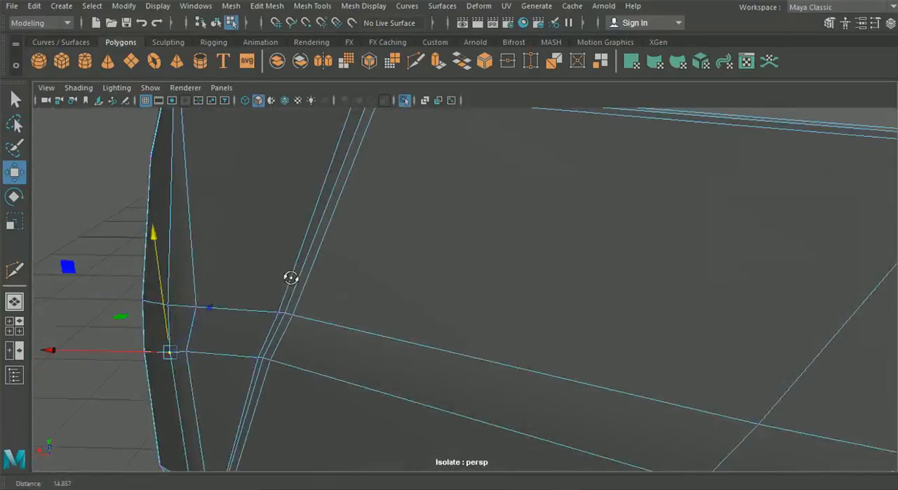
pyautogui.click(196, 302)
pyautogui.scroll(-6, 235, 304)
pyautogui.keyDown('alt'); pyautogui.moveTo(244, 405); pyautogui.dragTo(313, 204, button='right'); pyautogui.keyUp('alt')
pyautogui.keyDown('alt'); pyautogui.moveTo(313, 203); pyautogui.dragTo(390, 145); pyautogui.keyUp('alt')
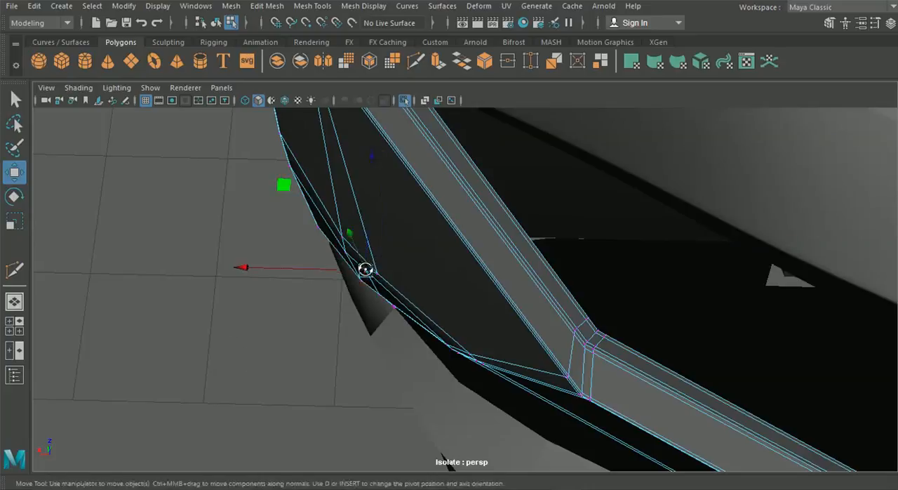
# Return to object mode and inspect the reshaped bumper panel from the wheel side and the rear.
pyautogui.click(217, 23)
pyautogui.click(166, 190)
pyautogui.keyDown('alt'); pyautogui.moveTo(166, 190); pyautogui.dragTo(223, 250, button='right'); pyautogui.keyUp('alt')
pyautogui.keyDown('alt'); pyautogui.moveTo(222, 250); pyautogui.dragTo(337, 210); pyautogui.keyUp('alt')
pyautogui.keyDown('alt'); pyautogui.moveTo(337, 210); pyautogui.dragTo(324, 377, button='middle'); pyautogui.keyUp('alt')
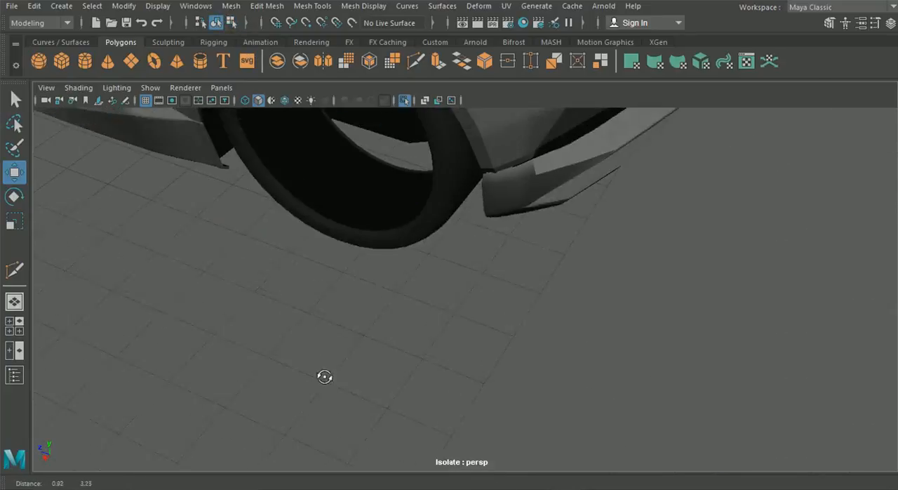
pyautogui.keyDown('alt'); pyautogui.moveTo(324, 377); pyautogui.dragTo(310, 214); pyautogui.keyUp('alt')
pyautogui.click(310, 214)
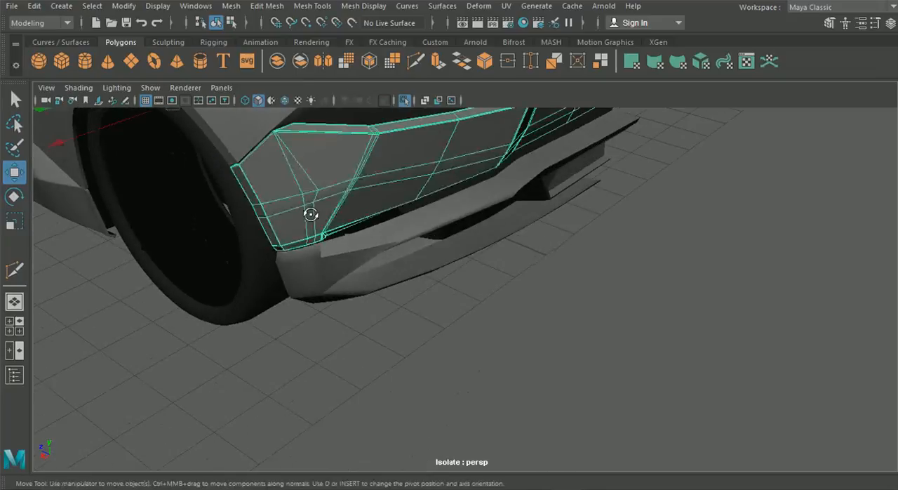
pyautogui.click(344, 350)
pyautogui.keyDown('alt'); pyautogui.moveTo(335, 347); pyautogui.dragTo(370, 335); pyautogui.keyUp('alt')
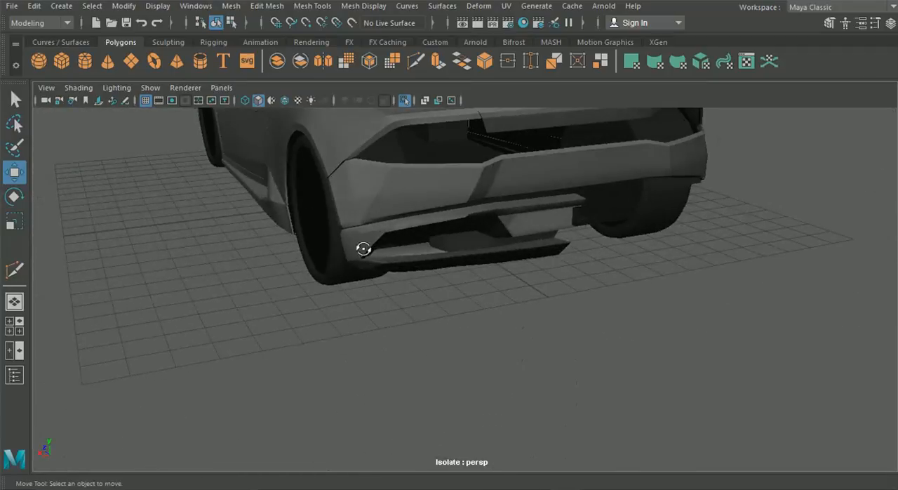
pyautogui.click(398, 188)
pyautogui.scroll(4, 394, 191)
pyautogui.keyDown('alt'); pyautogui.moveTo(380, 177); pyautogui.dragTo(411, 190); pyautogui.keyUp('alt')
pyautogui.moveTo(414, 98); pyautogui.dragTo(405, 136, button='right')
pyautogui.keyDown('alt'); pyautogui.moveTo(453, 179); pyautogui.dragTo(425, 239); pyautogui.keyUp('alt')
pyautogui.scroll(5, 597, 290)
pyautogui.keyDown('alt'); pyautogui.moveTo(597, 291); pyautogui.dragTo(543, 211); pyautogui.keyUp('alt')
pyautogui.keyDown('alt'); pyautogui.moveTo(539, 175); pyautogui.dragTo(550, 309, button='middle'); pyautogui.keyUp('alt')
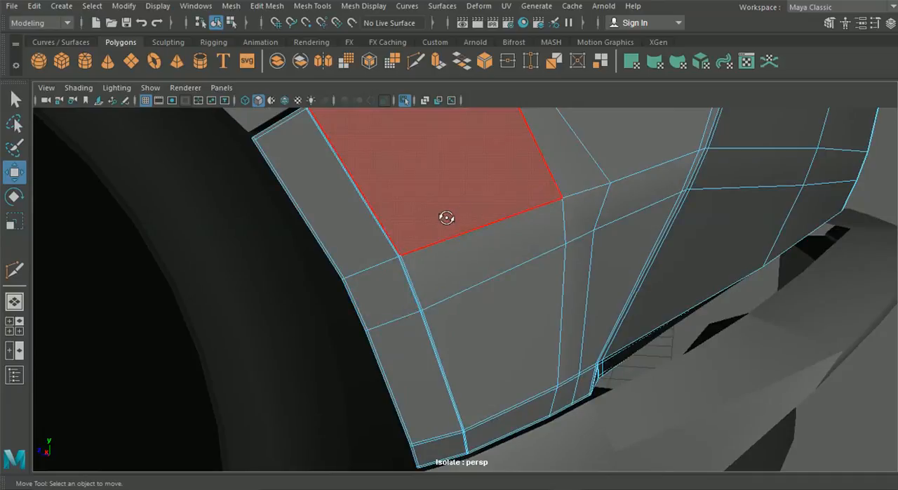
pyautogui.click(385, 282)
pyautogui.keyDown('alt'); pyautogui.moveTo(391, 280); pyautogui.dragTo(78, 130); pyautogui.keyUp('alt')
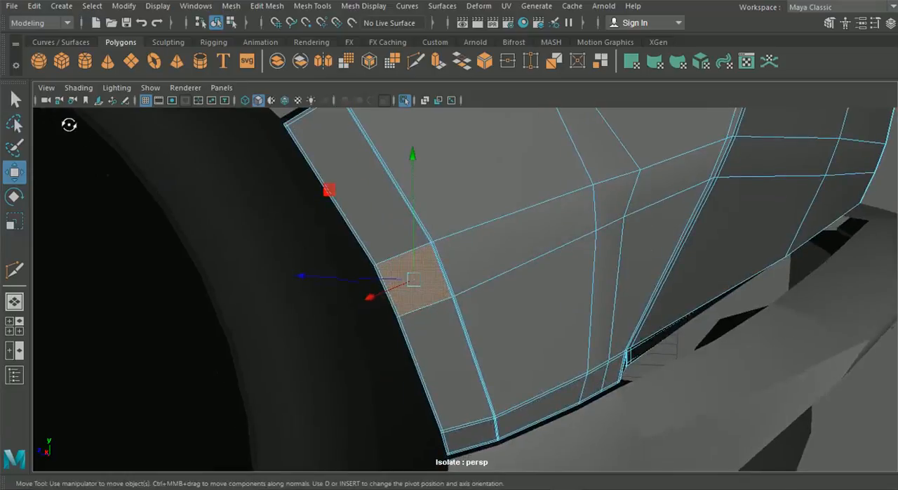
# Examine the side marker's edge layout on the front bumper beside the front wheel arch as a reference.
pyautogui.scroll(-4, 234, 304)
pyautogui.keyDown('alt'); pyautogui.moveTo(234, 305); pyautogui.dragTo(483, 303); pyautogui.keyUp('alt')
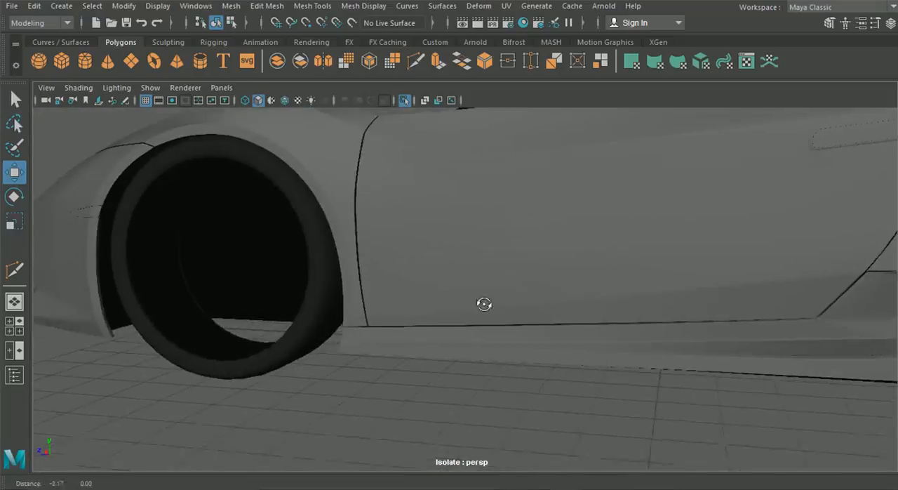
pyautogui.keyDown('alt'); pyautogui.moveTo(287, 301); pyautogui.dragTo(371, 309); pyautogui.keyUp('alt')
pyautogui.click(247, 277)
pyautogui.scroll(3, 234, 279)
pyautogui.keyDown('alt'); pyautogui.moveTo(234, 279); pyautogui.dragTo(337, 264, button='middle'); pyautogui.keyUp('alt')
pyautogui.keyDown('alt'); pyautogui.moveTo(337, 265); pyautogui.dragTo(240, 221); pyautogui.keyUp('alt')
pyautogui.scroll(-2, 241, 221)
pyautogui.keyDown('alt'); pyautogui.moveTo(240, 221); pyautogui.dragTo(330, 228, button='right'); pyautogui.keyUp('alt')
pyautogui.keyDown('alt'); pyautogui.moveTo(229, 234); pyautogui.dragTo(343, 231, button='right'); pyautogui.keyUp('alt')
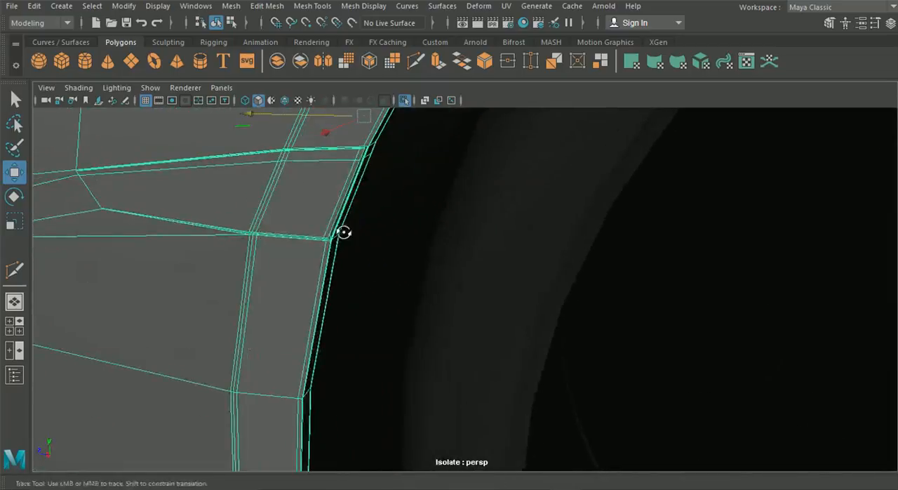
pyautogui.keyDown('alt'); pyautogui.moveTo(344, 231); pyautogui.dragTo(386, 295, button='middle'); pyautogui.keyUp('alt')
pyautogui.keyDown('alt'); pyautogui.moveTo(311, 252); pyautogui.dragTo(369, 291, button='right'); pyautogui.keyUp('alt')
pyautogui.keyDown('alt'); pyautogui.moveTo(370, 292); pyautogui.dragTo(387, 288); pyautogui.keyUp('alt')
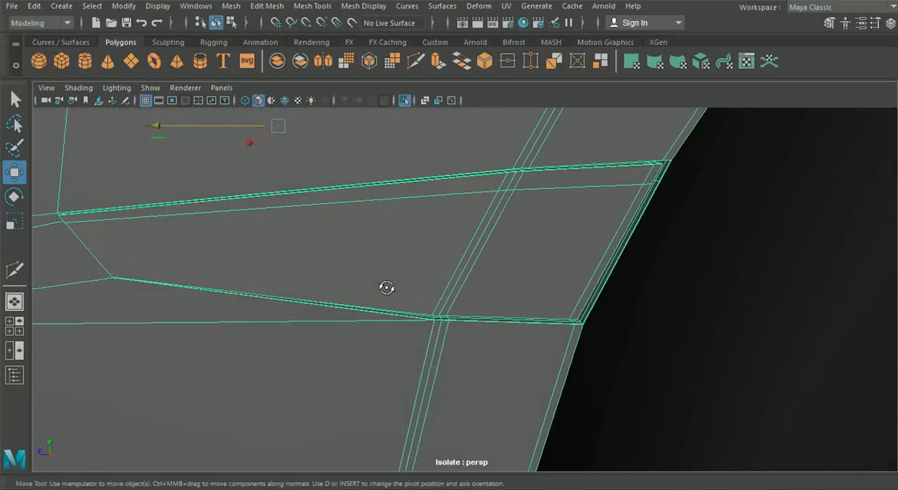
pyautogui.keyDown('alt'); pyautogui.moveTo(744, 284); pyautogui.dragTo(603, 297, button='right'); pyautogui.keyUp('alt')
pyautogui.keyDown('alt'); pyautogui.moveTo(730, 303); pyautogui.dragTo(618, 306, button='middle'); pyautogui.keyUp('alt')
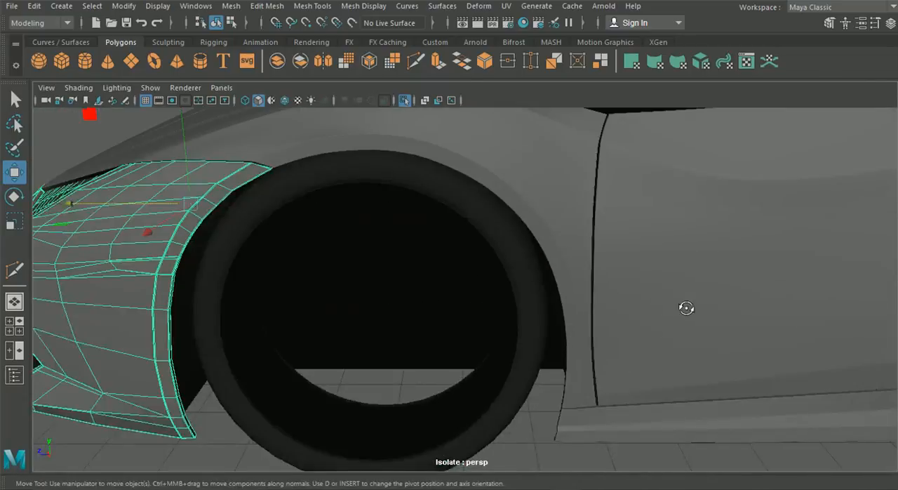
pyautogui.keyDown('alt'); pyautogui.moveTo(702, 307); pyautogui.dragTo(519, 298, button='middle'); pyautogui.keyUp('alt')
pyautogui.keyDown('alt'); pyautogui.moveTo(655, 292); pyautogui.dragTo(292, 285, button='middle'); pyautogui.keyUp('alt')
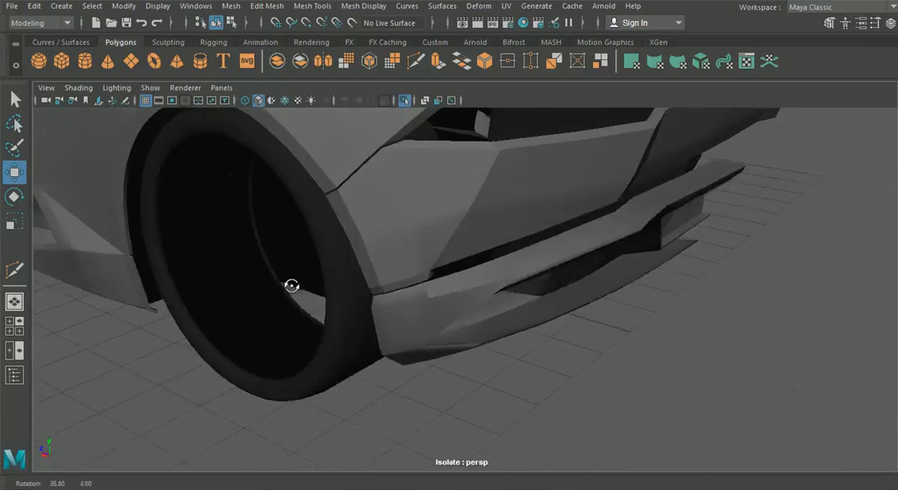
# Select the faces inside the rear bumper panel's side marker outline and extrude them.
pyautogui.click(363, 214)
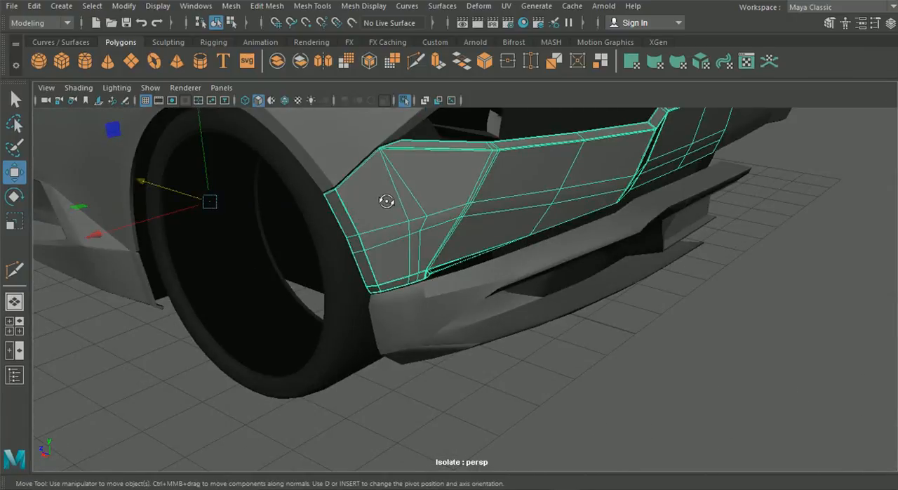
pyautogui.keyDown('alt'); pyautogui.moveTo(386, 202); pyautogui.dragTo(437, 236); pyautogui.keyUp('alt')
pyautogui.keyDown('alt'); pyautogui.moveTo(441, 243); pyautogui.dragTo(477, 261, button='right'); pyautogui.keyUp('alt')
pyautogui.moveTo(418, 115); pyautogui.dragTo(404, 138, button='right')
pyautogui.keyDown('alt'); pyautogui.moveTo(347, 286); pyautogui.dragTo(435, 237); pyautogui.keyUp('alt')
pyautogui.keyDown('alt'); pyautogui.moveTo(435, 236); pyautogui.dragTo(379, 296, button='middle'); pyautogui.keyUp('alt')
pyautogui.keyDown('alt'); pyautogui.moveTo(379, 297); pyautogui.dragTo(414, 303, button='right'); pyautogui.keyUp('alt')
pyautogui.click(381, 286)
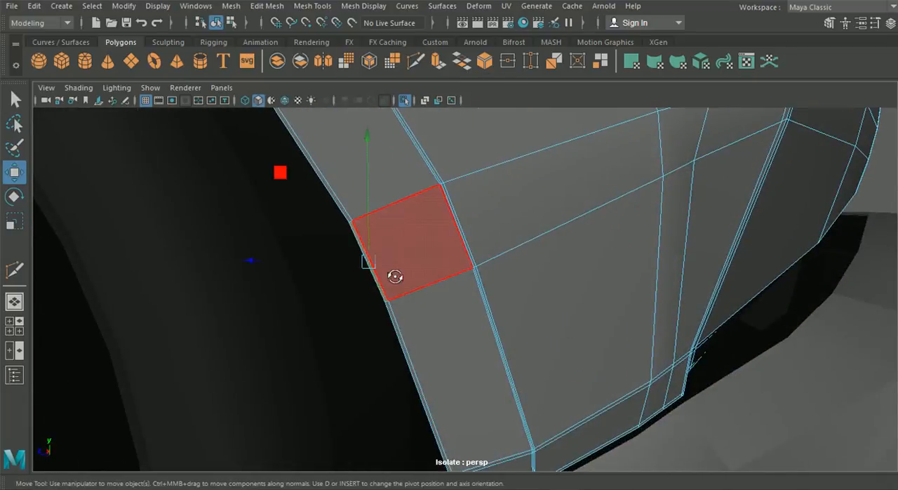
pyautogui.keyDown('shift'); pyautogui.moveTo(448, 221); pyautogui.dragTo(468, 224); pyautogui.keyUp('shift')
pyautogui.keyDown('alt'); pyautogui.moveTo(493, 222); pyautogui.dragTo(390, 259, button='middle'); pyautogui.keyUp('alt')
pyautogui.keyDown('shift'); pyautogui.click(558, 199); pyautogui.keyUp('shift')
pyautogui.hotkey('ctrl', 'e')
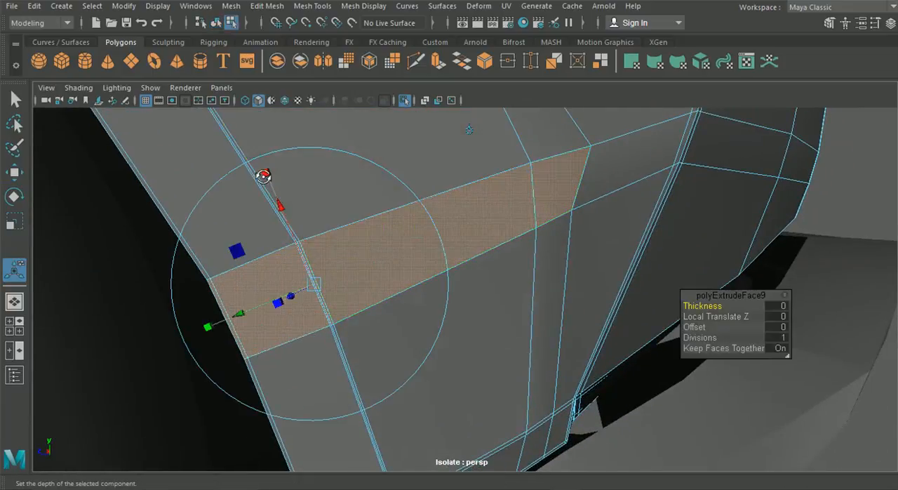
# Try to inset the extruded side marker faces by scaling them to about 0.92 and 0.95, and undo the extrusion.
pyautogui.click(316, 285)
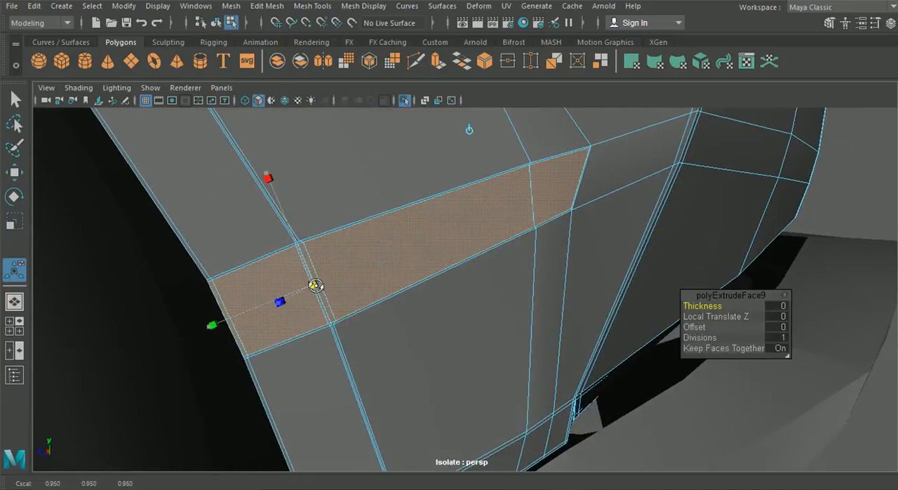
pyautogui.keyDown('alt'); pyautogui.moveTo(338, 292); pyautogui.dragTo(356, 291); pyautogui.keyUp('alt')
pyautogui.click(314, 302)
pyautogui.moveTo(318, 303); pyautogui.dragTo(308, 330)
pyautogui.keyDown('alt'); pyautogui.moveTo(102, 238); pyautogui.dragTo(102, 240); pyautogui.keyUp('alt')
pyautogui.moveTo(124, 193)
pyautogui.mouseDown()
pyautogui.moveTo(145, 245)
pyautogui.moveTo(126, 204)
pyautogui.mouseUp()
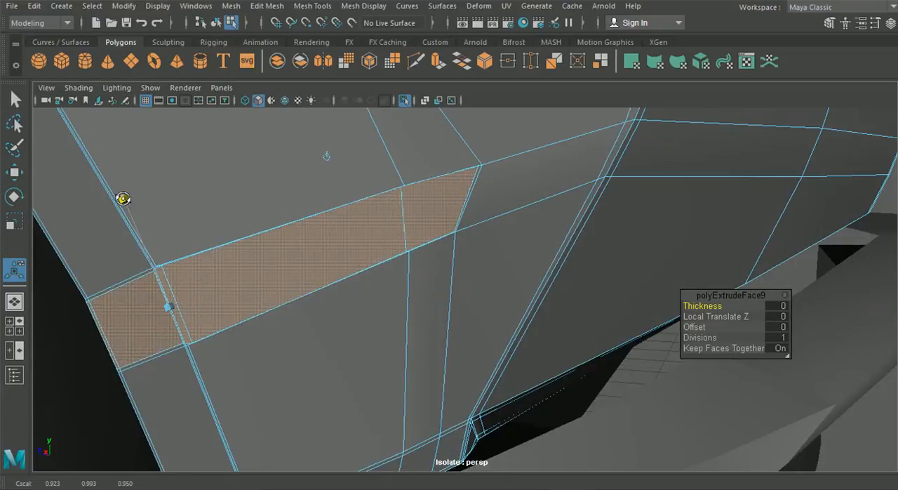
pyautogui.keyDown('alt'); pyautogui.moveTo(122, 197); pyautogui.dragTo(230, 240); pyautogui.keyUp('alt')
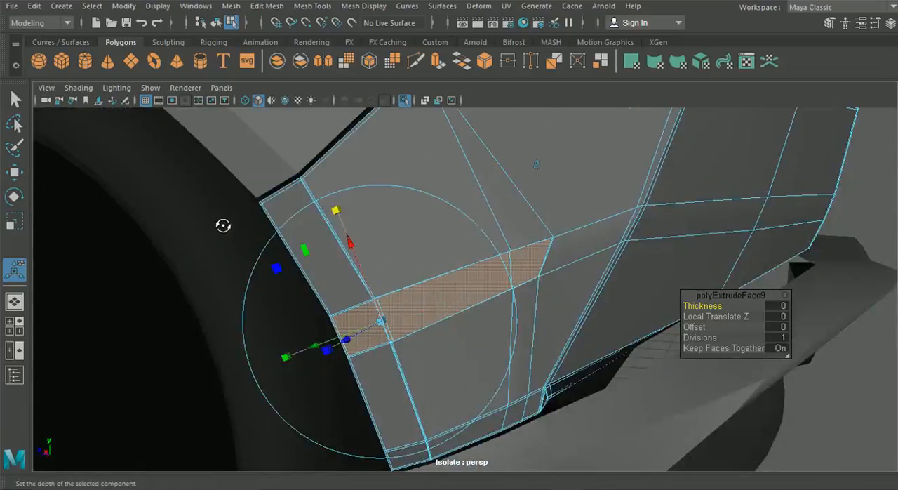
pyautogui.hotkey('ctrl', 'z')
pyautogui.hotkey('ctrl', 'z')
# Open the Select Tool's settings while viewing the side marker faces up close.
pyautogui.scroll(5, 66, 128)
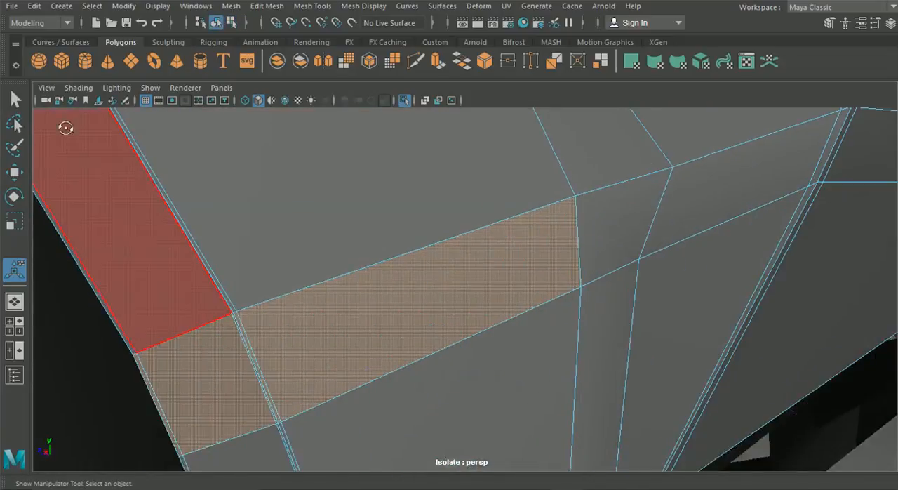
pyautogui.doubleClick(7, 96)
pyautogui.moveTo(148, 98); pyautogui.dragTo(166, 49, button='right')
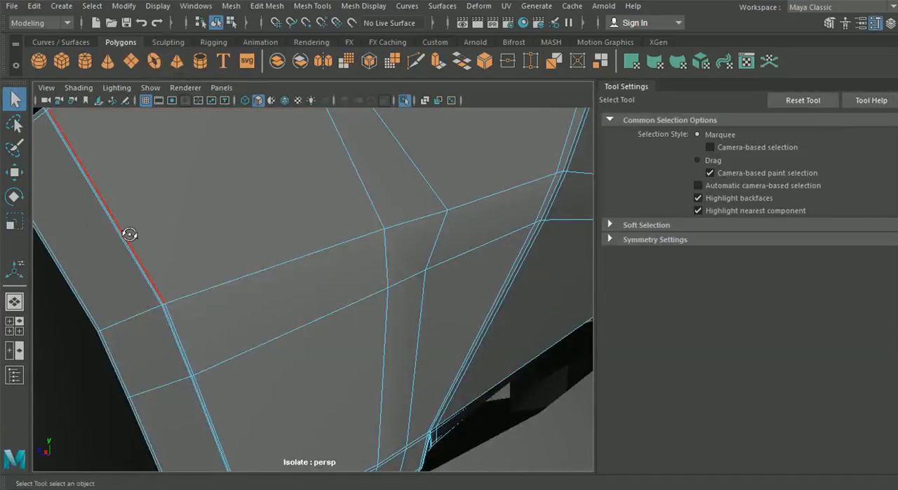
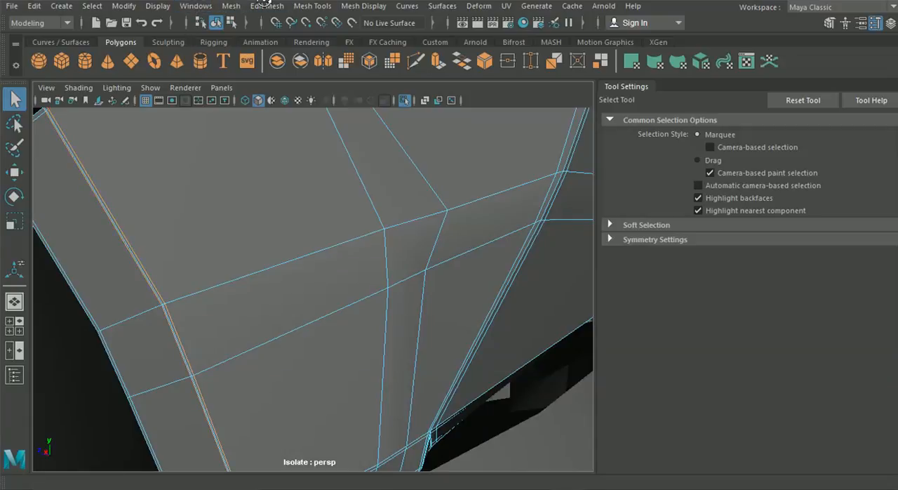
# Delete the support edge loops along the panel's inner vertical edge that crosses the side marker.
pyautogui.click(879, 23)
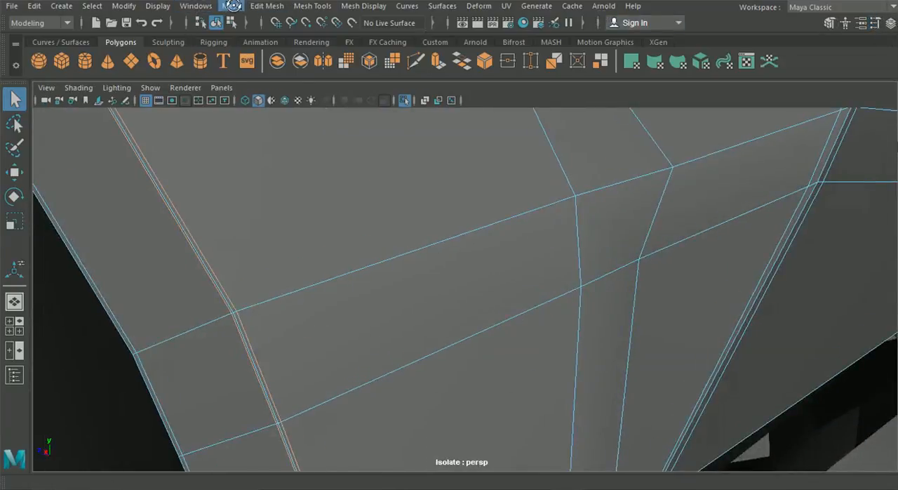
pyautogui.click(232, 6)
pyautogui.click(263, 7)
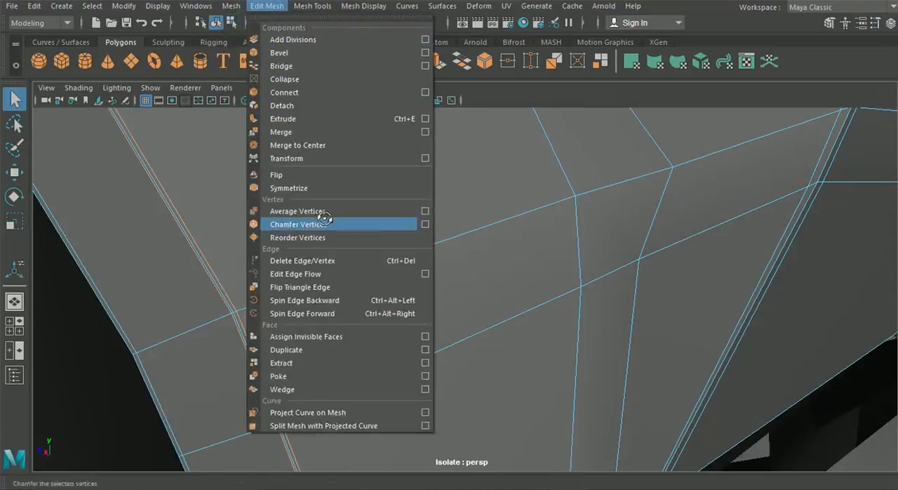
pyautogui.click(325, 259)
pyautogui.press('w')
# Delete the support edge loop along the rear bumper panel's wheel-arch border beside the side marker.
pyautogui.keyDown('alt'); pyautogui.moveTo(318, 263); pyautogui.dragTo(336, 253, button='middle'); pyautogui.keyUp('alt')
pyautogui.moveTo(335, 252); pyautogui.dragTo(334, 136, button='right')
pyautogui.click(639, 195)
pyautogui.keyDown('shift'); pyautogui.click(576, 222); pyautogui.keyUp('shift')
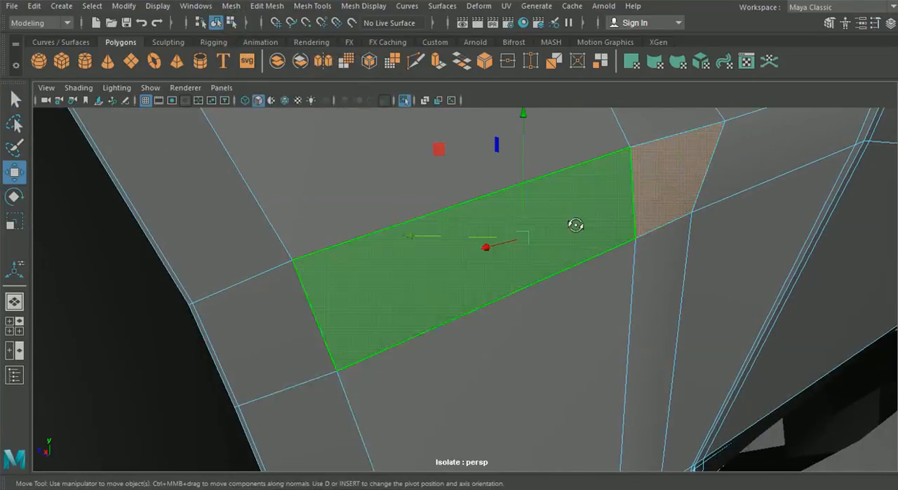
pyautogui.keyDown('shift'); pyautogui.click(240, 336); pyautogui.keyUp('shift')
pyautogui.moveTo(191, 107); pyautogui.dragTo(190, 76, button='right')
pyautogui.doubleClick(143, 229)
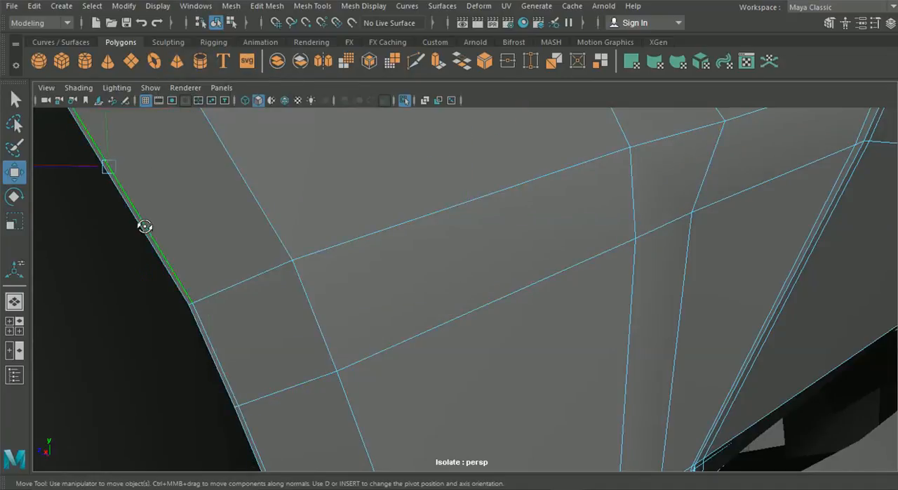
pyautogui.click(251, 7)
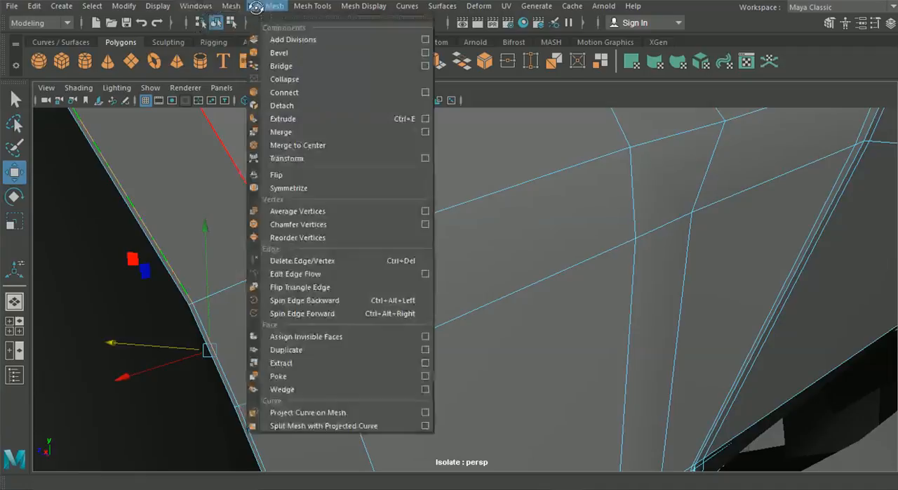
pyautogui.click(314, 260)
# Select the three faces of the side marker strip and extrude them.
pyautogui.moveTo(311, 113); pyautogui.dragTo(315, 137, button='right')
pyautogui.click(291, 295)
pyautogui.keyDown('shift'); pyautogui.click(525, 239); pyautogui.keyUp('shift')
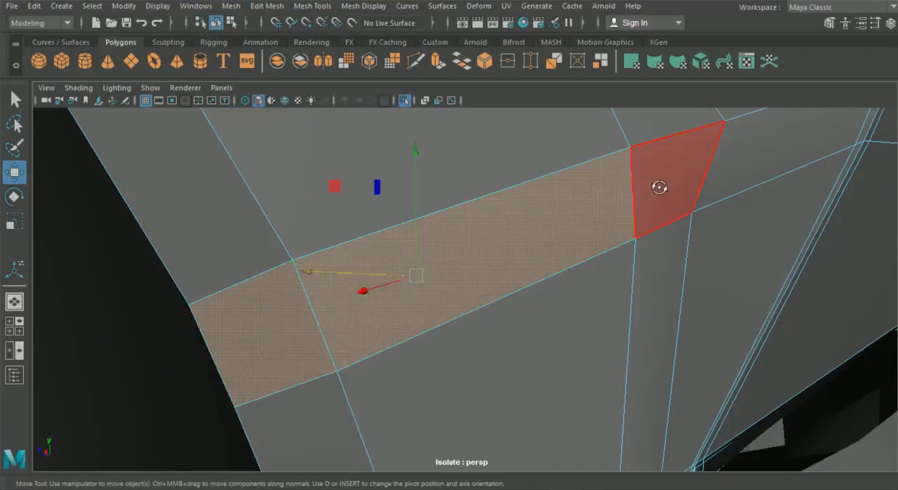
pyautogui.press('t')
pyautogui.keyDown('shift'); pyautogui.click(644, 210); pyautogui.keyUp('shift')
pyautogui.hotkey('ctrl', 'e')
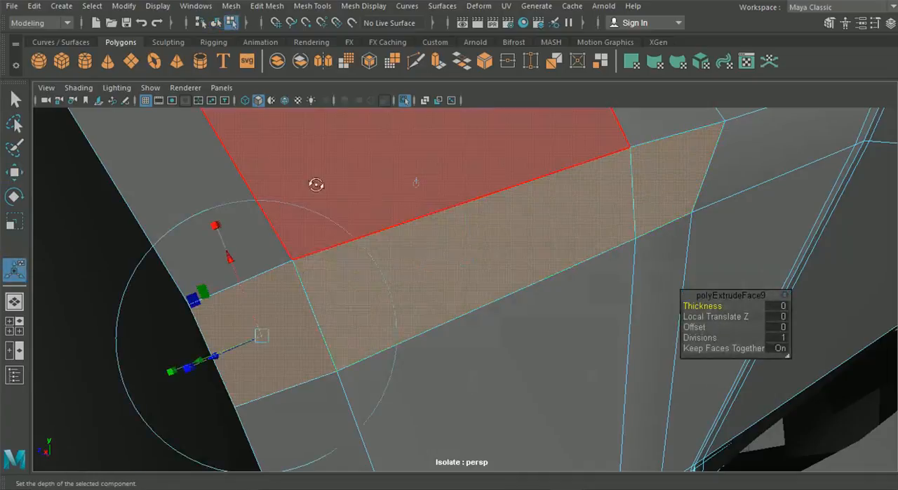
# Scale the extruded side marker faces slightly inward to leave a narrow border around the outline.
pyautogui.click(415, 183)
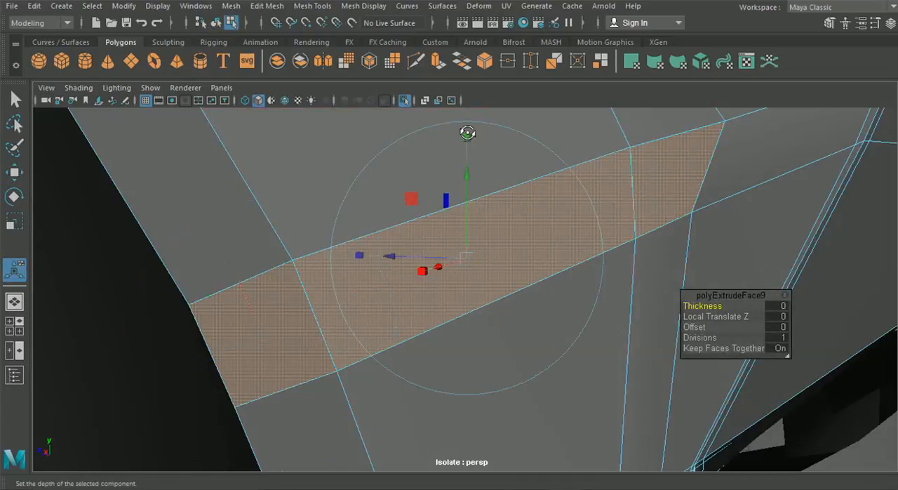
pyautogui.keyDown('alt'); pyautogui.moveTo(555, 173); pyautogui.dragTo(606, 118); pyautogui.keyUp('alt')
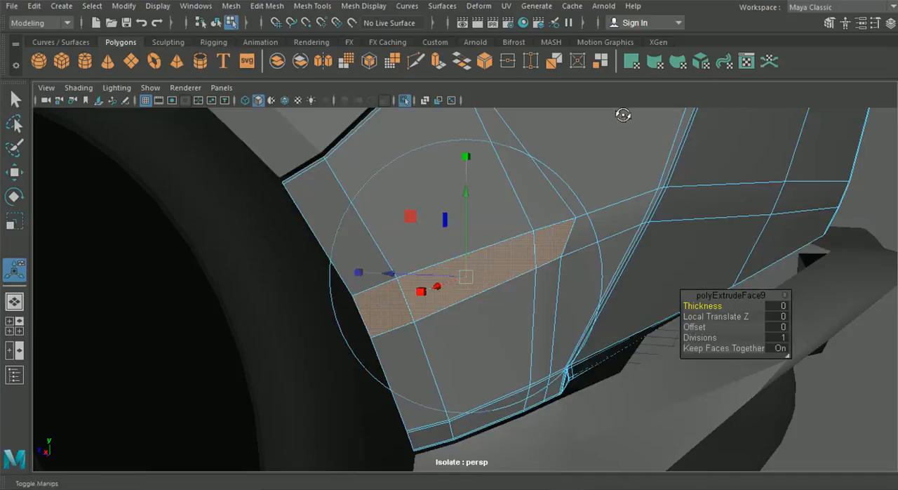
pyautogui.click(623, 113)
pyautogui.scroll(3, 338, 201)
pyautogui.click(275, 208)
pyautogui.scroll(2, 302, 291)
pyautogui.moveTo(255, 337); pyautogui.dragTo(255, 338)
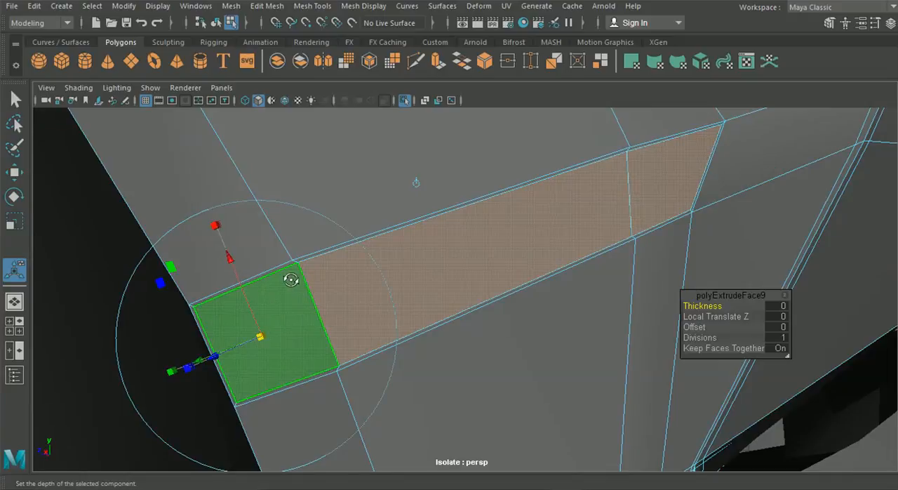
# Extrude the inset side marker faces again and push them into the panel as a recess.
pyautogui.hotkey('ctrl', 'e')
pyautogui.keyDown('alt'); pyautogui.moveTo(418, 180); pyautogui.dragTo(386, 246); pyautogui.keyUp('alt')
pyautogui.moveTo(152, 320); pyautogui.dragTo(213, 337)
pyautogui.moveTo(200, 373); pyautogui.dragTo(203, 374)
# Extrude the recessed side marker faces and scale them slightly smaller to leave a gap around them.
pyautogui.hotkey('ctrl', 'e')
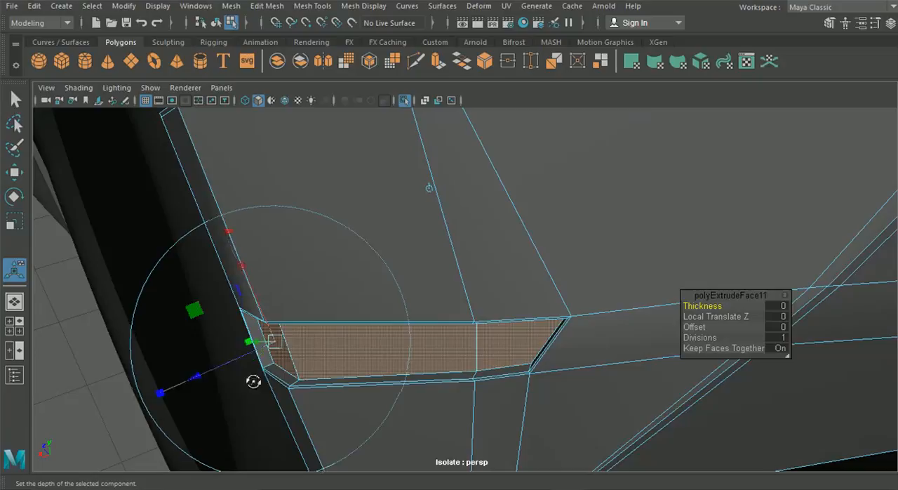
pyautogui.keyDown('alt'); pyautogui.moveTo(227, 230); pyautogui.dragTo(176, 335); pyautogui.keyUp('alt')
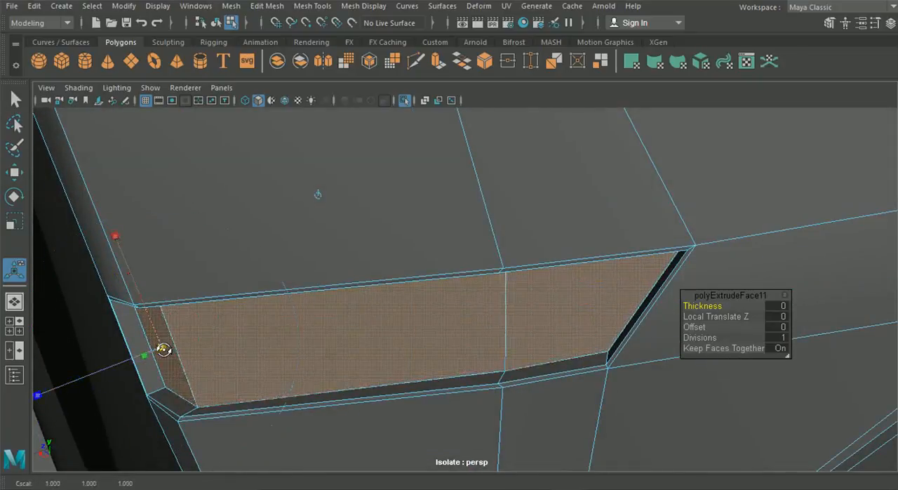
pyautogui.moveTo(163, 349); pyautogui.dragTo(185, 343)
# Extrude the side marker's inner faces outward from the recess with a Local Translate Z of 0.0353.
pyautogui.hotkey('ctrl', 'e')
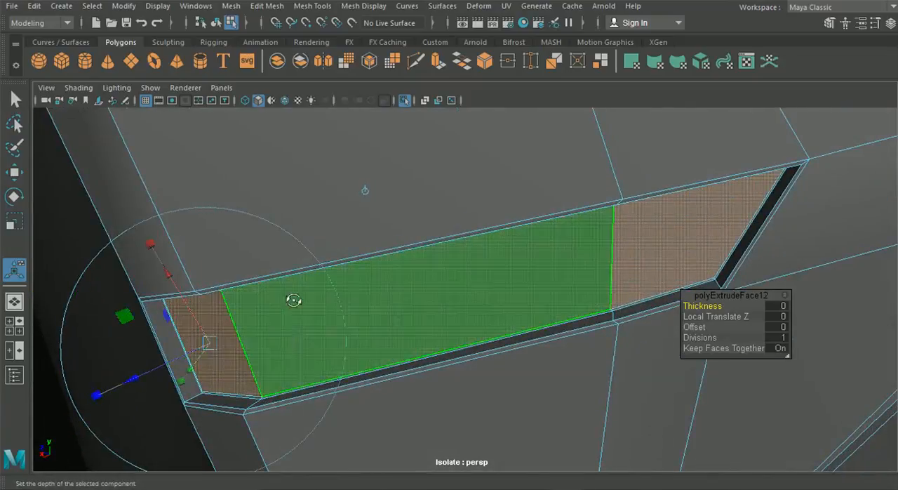
pyautogui.moveTo(139, 362); pyautogui.dragTo(120, 389)
pyautogui.scroll(-5, 120, 390)
pyautogui.keyDown('alt'); pyautogui.moveTo(203, 377); pyautogui.dragTo(477, 357); pyautogui.keyUp('alt')
pyautogui.keyDown('alt'); pyautogui.moveTo(757, 397); pyautogui.dragTo(549, 366); pyautogui.keyUp('alt')
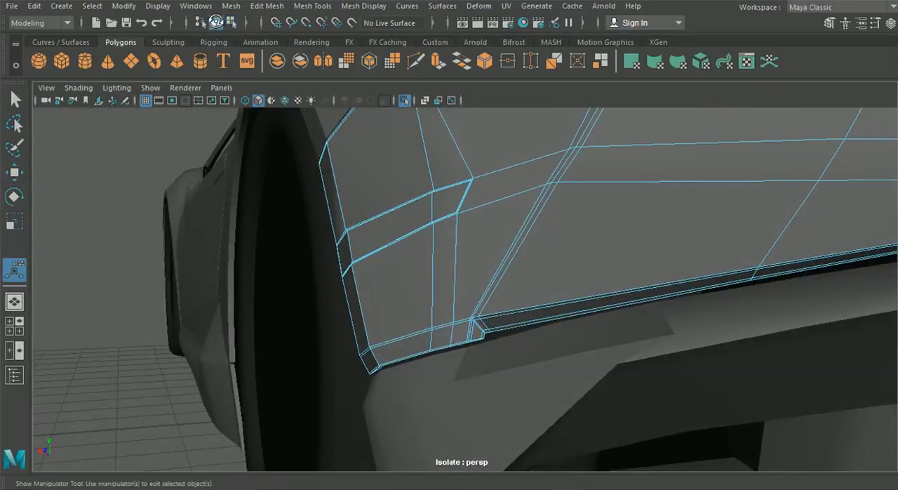
# Insert support edge loops along the bumper panel's wheel-arch border, its inner vertical edge and the side marker outline.
pyautogui.click(216, 22)
pyautogui.keyDown('alt'); pyautogui.moveTo(353, 294); pyautogui.dragTo(414, 318); pyautogui.keyUp('alt')
pyautogui.click(407, 278)
pyautogui.keyDown('alt'); pyautogui.moveTo(407, 282); pyautogui.dragTo(392, 258); pyautogui.keyUp('alt')
pyautogui.click(266, 6)
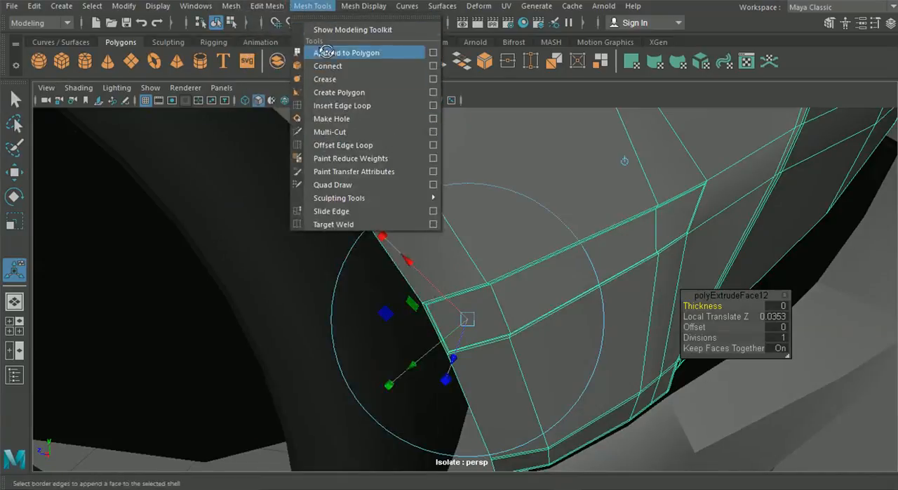
pyautogui.click(341, 107)
pyautogui.scroll(2, 351, 134)
pyautogui.keyDown('alt'); pyautogui.moveTo(340, 124); pyautogui.dragTo(306, 171); pyautogui.keyUp('alt')
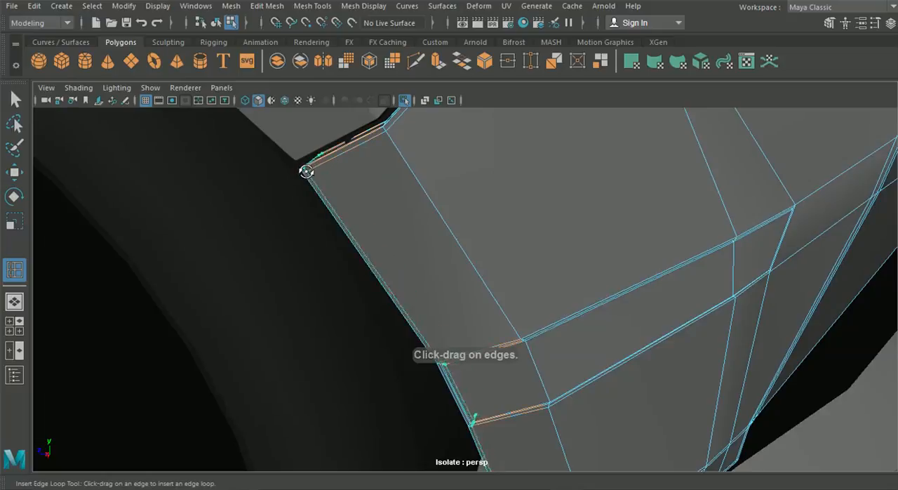
pyautogui.moveTo(359, 147); pyautogui.dragTo(387, 137)
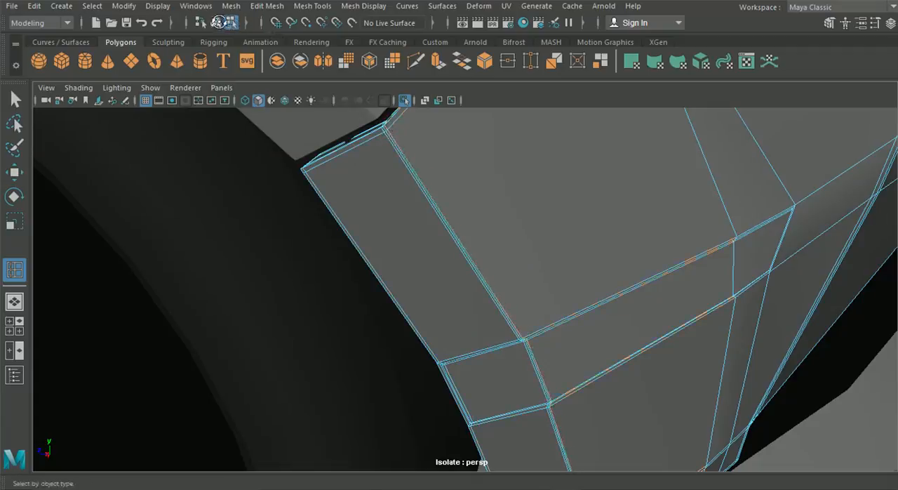
# Examine the bumper panel and its side marker in smooth preview and return to the unsmoothed display.
pyautogui.click(217, 22)
pyautogui.click(587, 271)
pyautogui.scroll(-5, 587, 272)
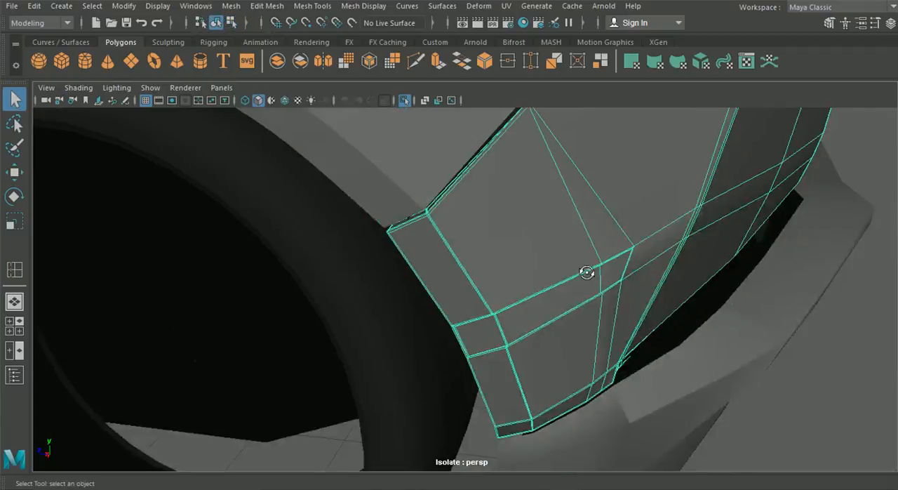
pyautogui.press('3')
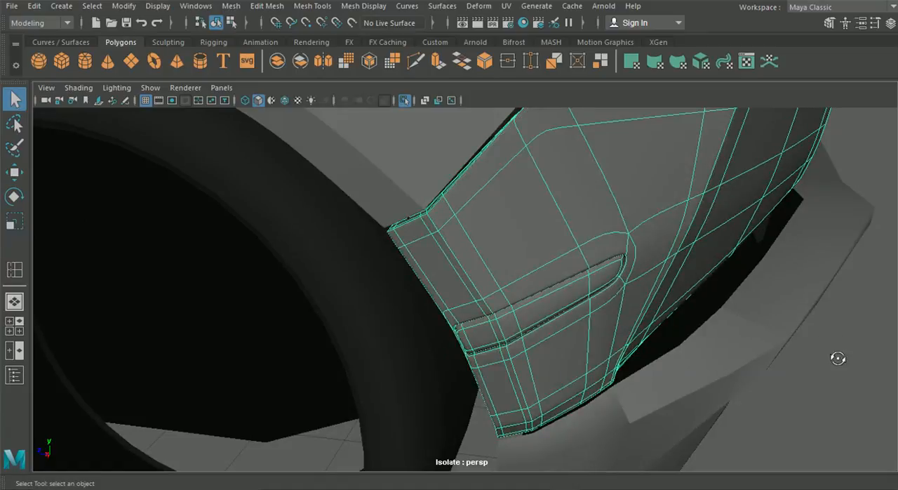
pyautogui.click(842, 363)
pyautogui.keyDown('alt'); pyautogui.moveTo(720, 331); pyautogui.dragTo(559, 287); pyautogui.keyUp('alt')
pyautogui.scroll(-4, 574, 314)
pyautogui.click(561, 285)
pyautogui.press('1')
# Insert support edge loops along the walls of the gap around the side marker at its wheel-arch end.
pyautogui.scroll(5, 457, 262)
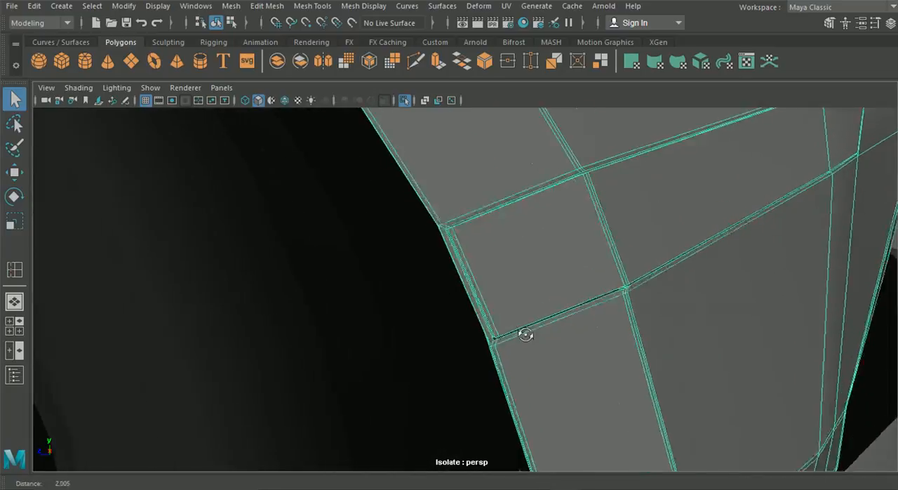
pyautogui.scroll(6, 484, 316)
pyautogui.keyDown('alt'); pyautogui.moveTo(490, 340); pyautogui.dragTo(488, 337, button='right'); pyautogui.keyUp('alt')
pyautogui.click(284, 6)
pyautogui.moveTo(311, 7)
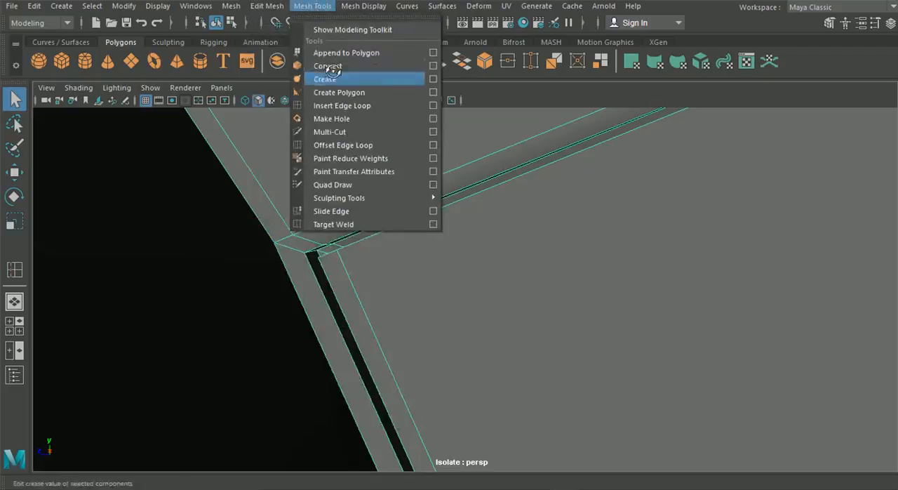
pyautogui.click(339, 103)
pyautogui.keyDown('alt'); pyautogui.moveTo(334, 182); pyautogui.dragTo(386, 173, button='middle'); pyautogui.keyUp('alt')
pyautogui.keyDown('alt'); pyautogui.moveTo(292, 196); pyautogui.dragTo(315, 225, button='right'); pyautogui.keyUp('alt')
pyautogui.moveTo(304, 199); pyautogui.dragTo(314, 198)
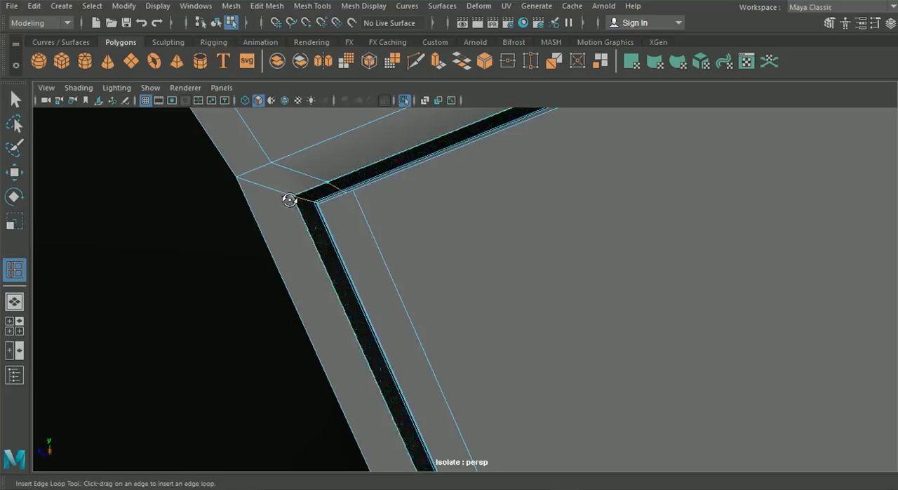
pyautogui.keyDown('alt'); pyautogui.moveTo(293, 199); pyautogui.dragTo(316, 319); pyautogui.keyUp('alt')
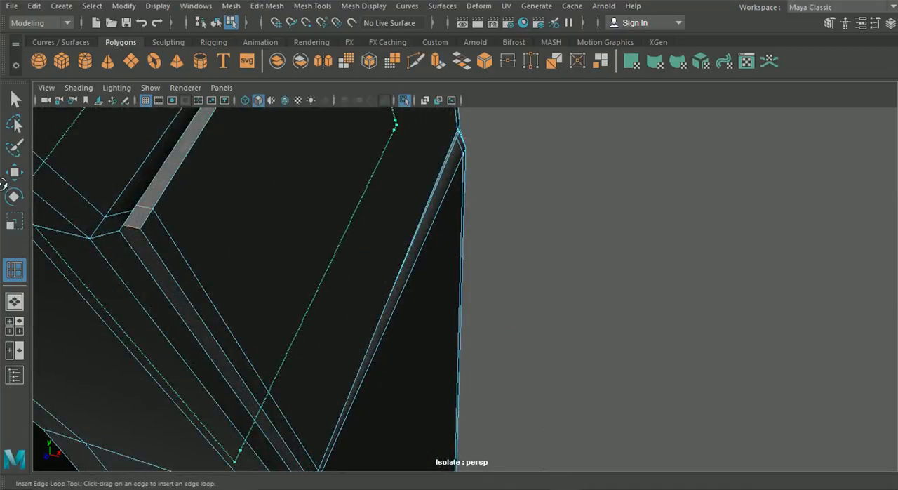
# Insert a support edge loop along the side marker recess from behind the panel and return to object selection.
pyautogui.moveTo(31, 209); pyautogui.dragTo(30, 211)
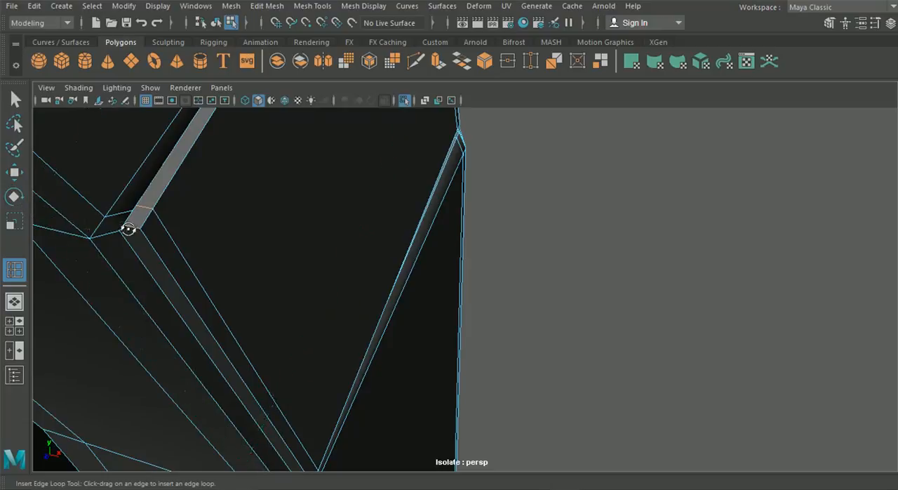
pyautogui.keyDown('alt'); pyautogui.moveTo(136, 225); pyautogui.dragTo(157, 226); pyautogui.keyUp('alt')
pyautogui.click(216, 22)
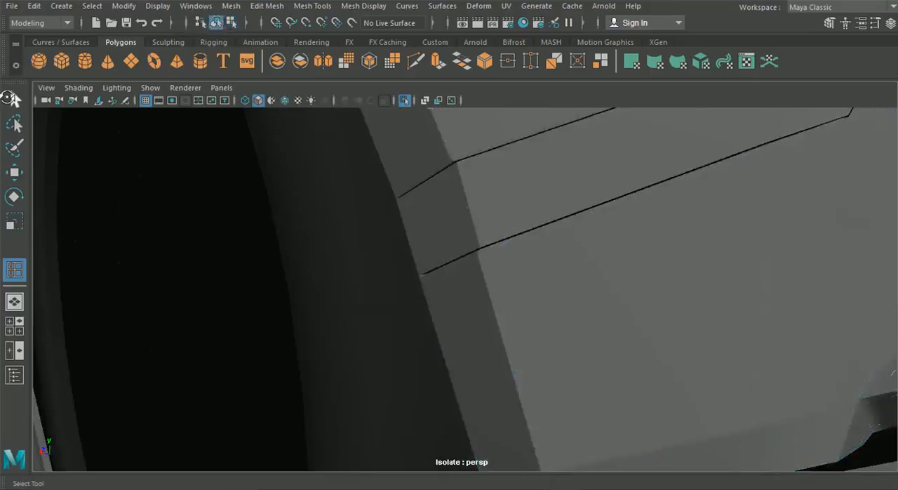
pyautogui.click(14, 98)
# Check the side marker's shape in smooth preview and switch back to the unsmoothed mesh.
pyautogui.scroll(-7, 411, 191)
pyautogui.click(475, 213)
pyautogui.keyDown('alt'); pyautogui.moveTo(248, 150); pyautogui.dragTo(443, 234); pyautogui.keyUp('alt')
pyautogui.click(493, 234)
pyautogui.press('1')
# Insert an edge loop along the rear bumper's diagonal corner ridge.
pyautogui.keyDown('alt'); pyautogui.moveTo(543, 198); pyautogui.dragTo(455, 266, button='middle'); pyautogui.keyUp('alt')
pyautogui.keyDown('alt'); pyautogui.moveTo(455, 267); pyautogui.dragTo(421, 292); pyautogui.keyUp('alt')
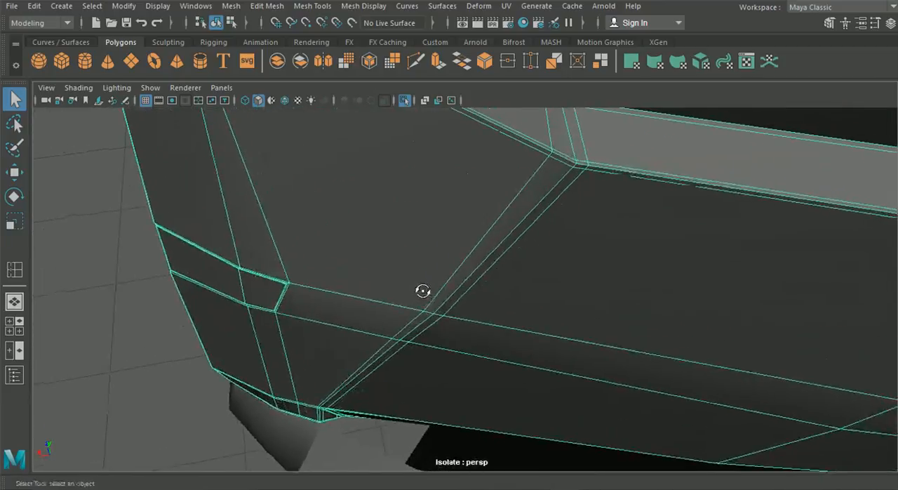
pyautogui.click(266, 6)
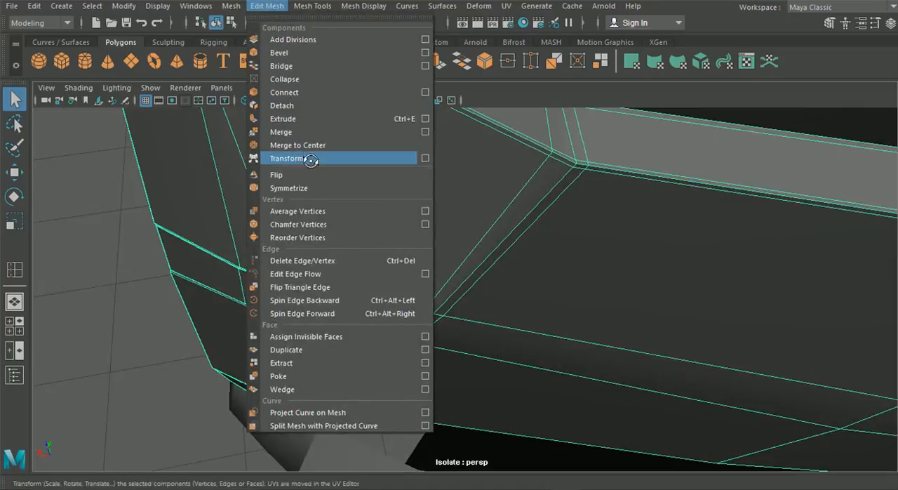
pyautogui.moveTo(312, 6)
pyautogui.click(313, 106)
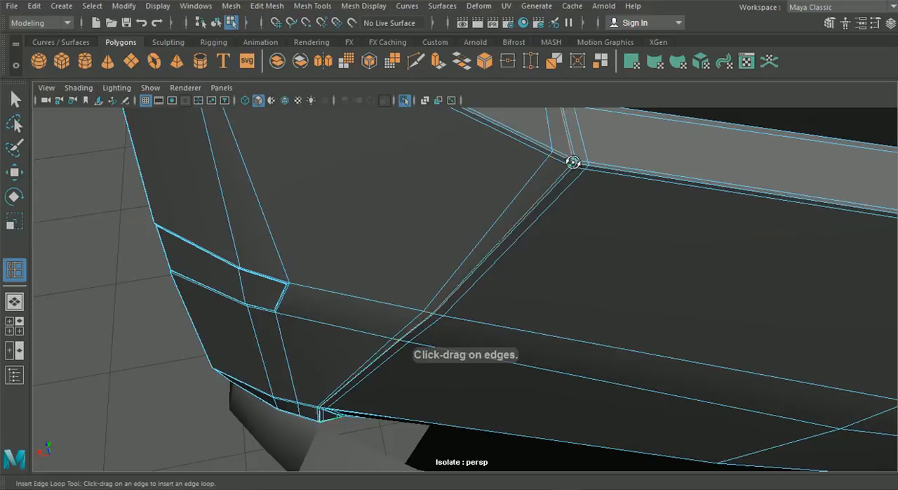
pyautogui.click(215, 23)
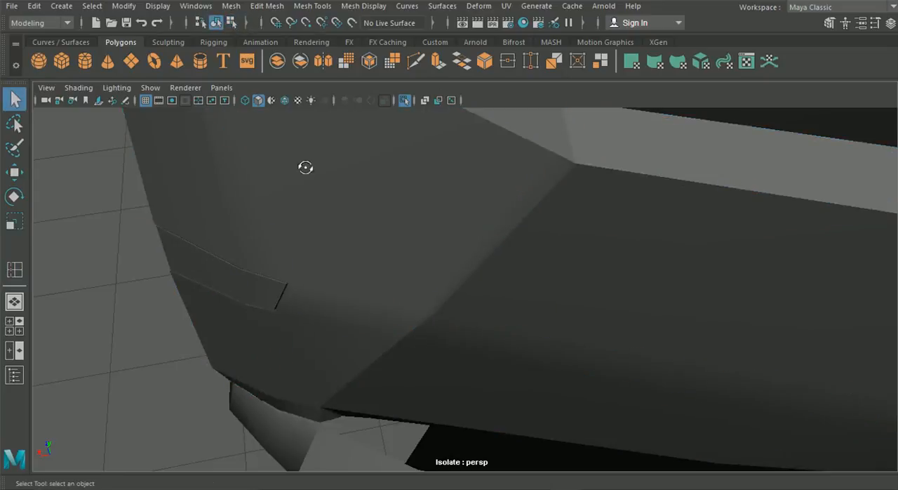
# Inspect the bumper's corner ridge and underside in smooth preview, then restore the unsmoothed display.
pyautogui.keyDown('alt'); pyautogui.moveTo(112, 281); pyautogui.dragTo(446, 292); pyautogui.keyUp('alt')
pyautogui.click(454, 287)
pyautogui.scroll(3, 453, 297)
pyautogui.rightClick(439, 288)
pyautogui.moveTo(371, 89); pyautogui.dragTo(369, 89, button='right')
pyautogui.scroll(2, 397, 235)
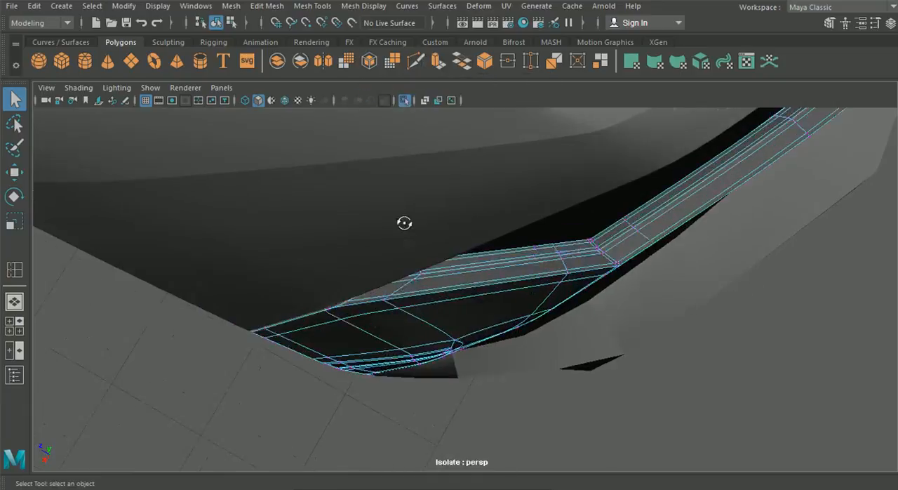
pyautogui.keyDown('alt'); pyautogui.moveTo(397, 235); pyautogui.dragTo(409, 212); pyautogui.keyUp('alt')
pyautogui.press('1')
pyautogui.scroll(2, 406, 267)
pyautogui.keyDown('alt'); pyautogui.moveTo(409, 288); pyautogui.dragTo(389, 219); pyautogui.keyUp('alt')
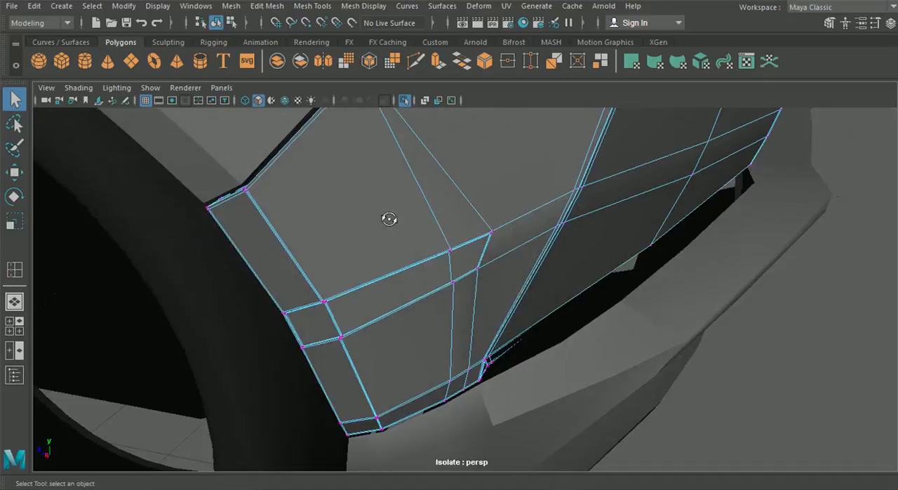
# Insert an edge loop across the rear bumper panel above the side marker and adjust its position in the side view.
pyautogui.click(257, 6)
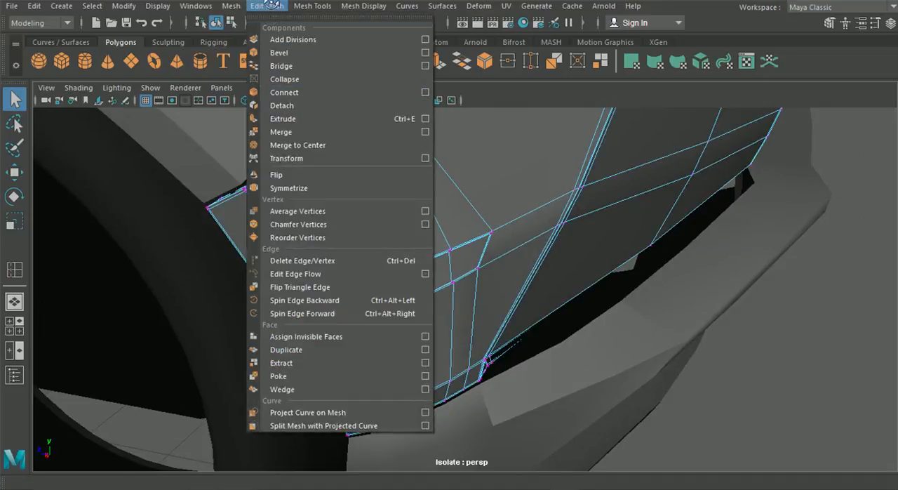
pyautogui.moveTo(312, 5)
pyautogui.click(362, 89)
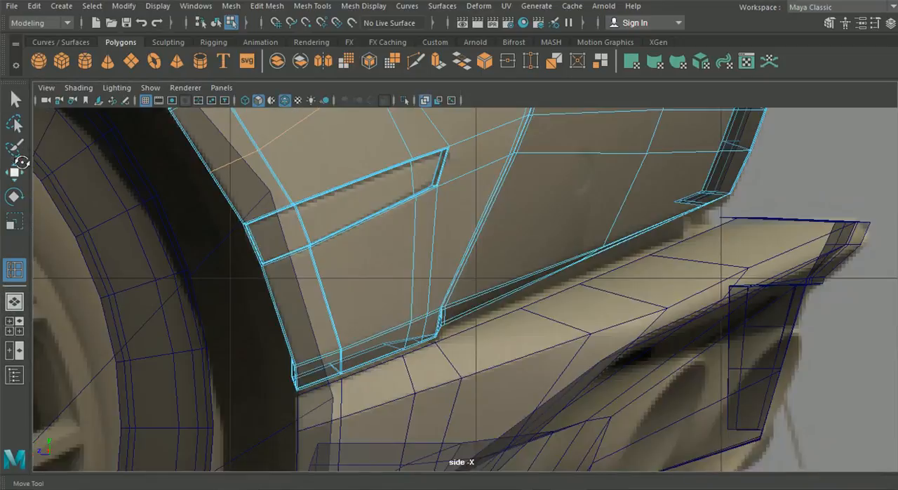
pyautogui.click(20, 166)
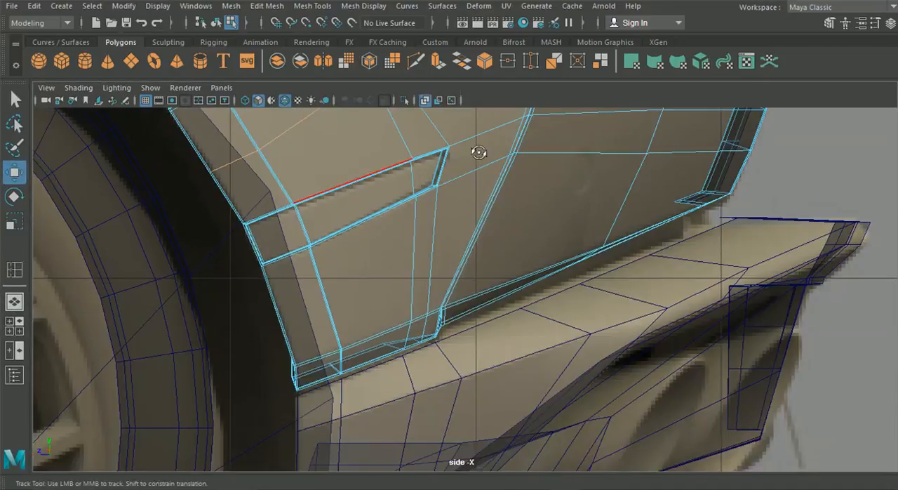
pyautogui.keyDown('alt'); pyautogui.moveTo(476, 150); pyautogui.dragTo(512, 202, button='middle'); pyautogui.keyUp('alt')
pyautogui.moveTo(570, 207); pyautogui.dragTo(574, 204)
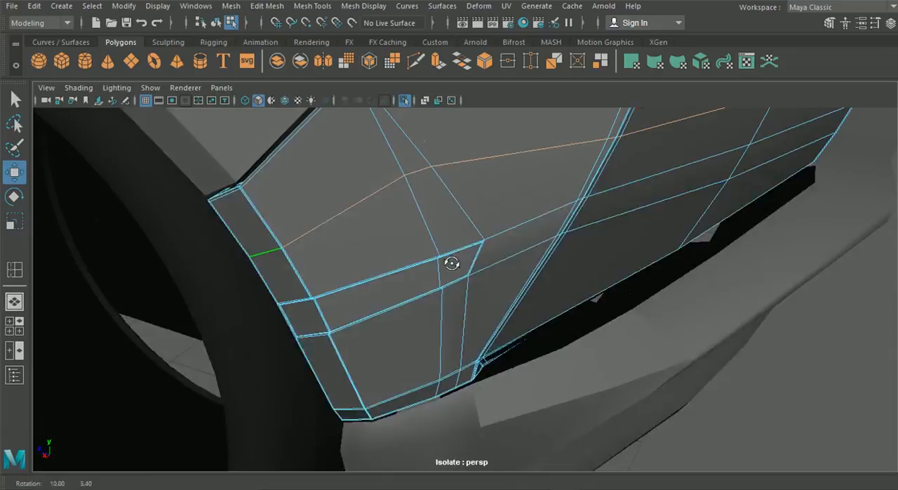
pyautogui.keyDown('alt'); pyautogui.moveTo(451, 262); pyautogui.dragTo(441, 223); pyautogui.keyUp('alt')
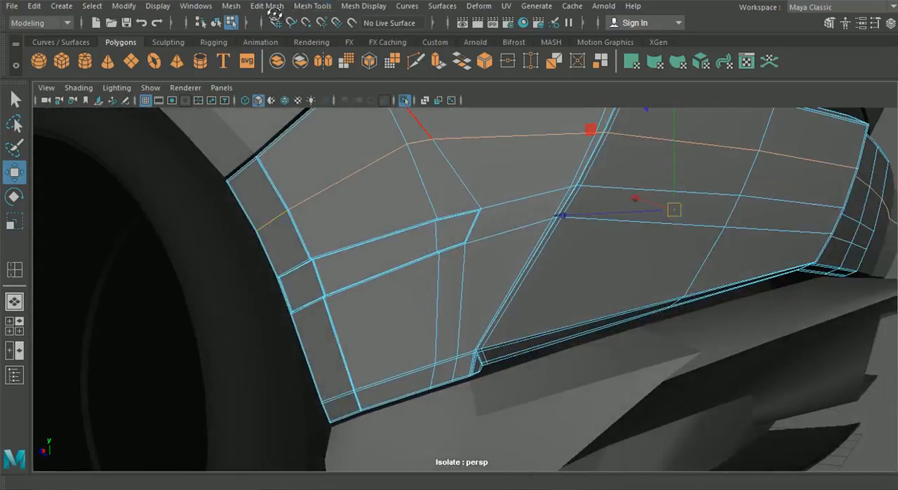
# Insert an edge loop across the bumper panel below the side marker and shift it slightly in the side view.
pyautogui.click(312, 6)
pyautogui.click(345, 91)
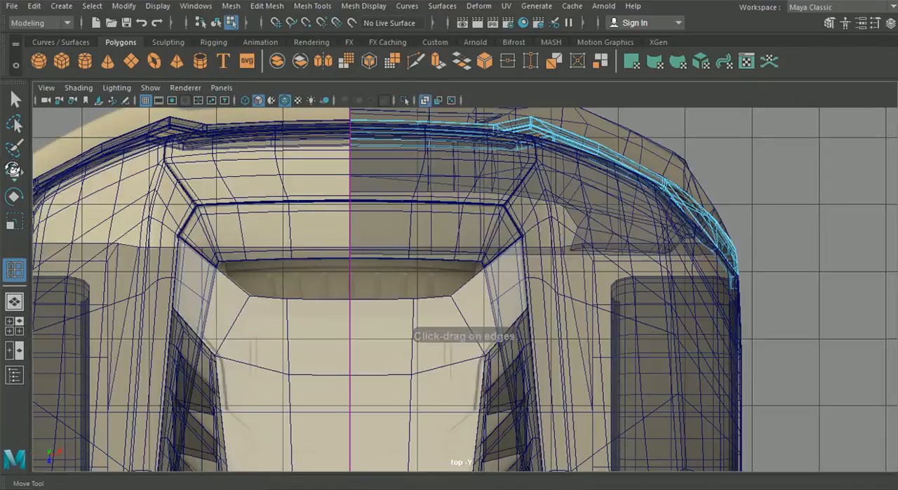
pyautogui.press('w')
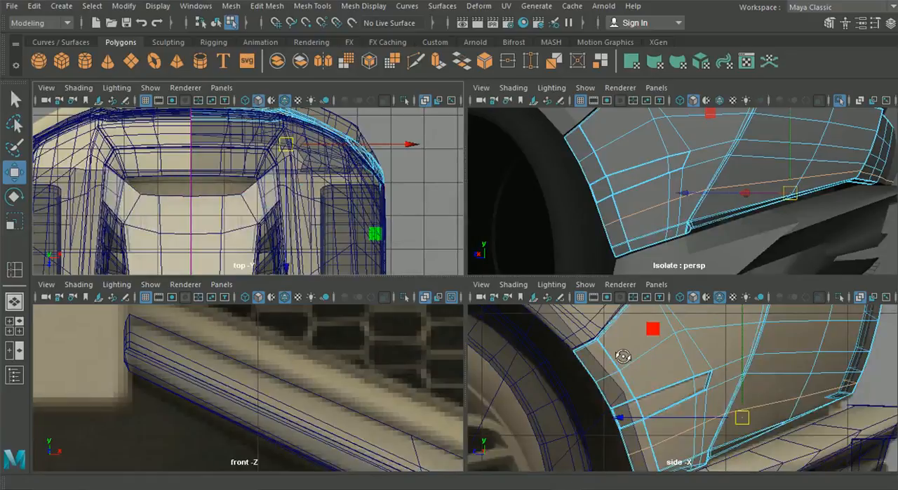
pyautogui.press('space')
pyautogui.press('space')
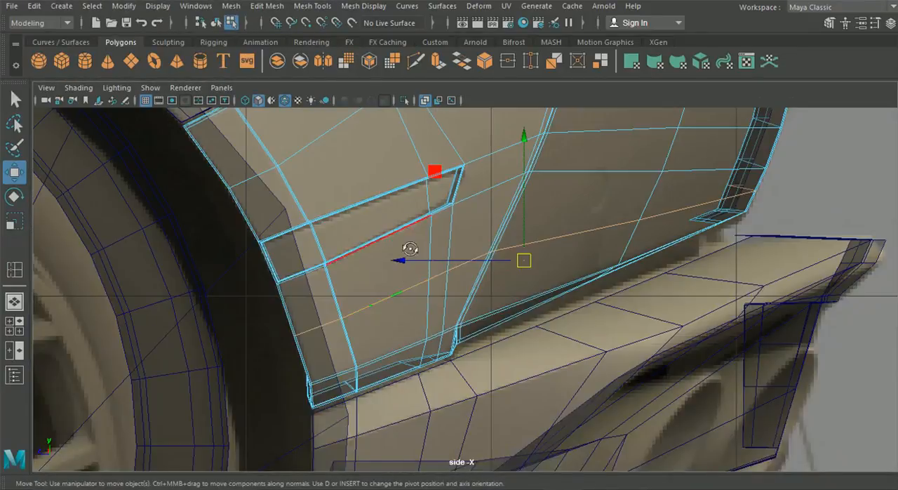
pyautogui.moveTo(405, 261); pyautogui.dragTo(409, 265, button='middle')
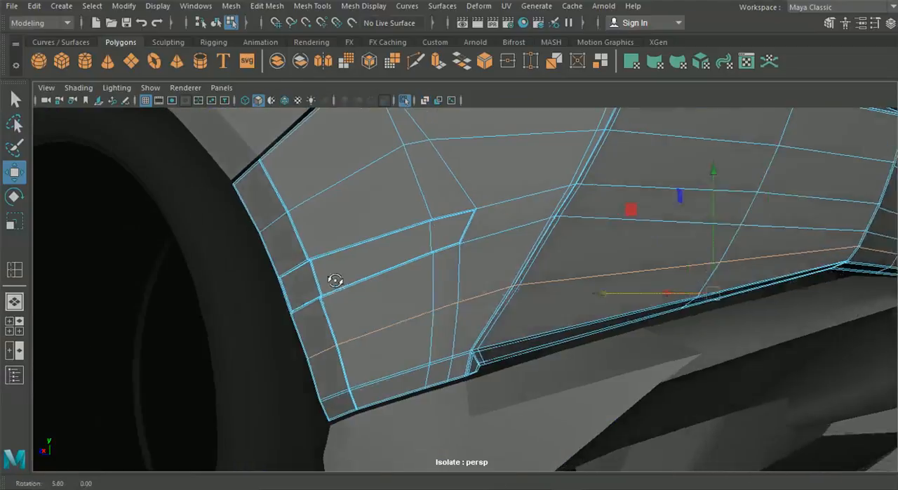
# Move vertices on the bumper's lower corner below the side marker to refine the panel's curvature.
pyautogui.keyDown('alt'); pyautogui.moveTo(330, 277); pyautogui.dragTo(343, 354); pyautogui.keyUp('alt')
pyautogui.keyDown('alt'); pyautogui.moveTo(441, 341); pyautogui.dragTo(583, 243); pyautogui.keyUp('alt')
pyautogui.moveTo(489, 222); pyautogui.dragTo(460, 193, button='right')
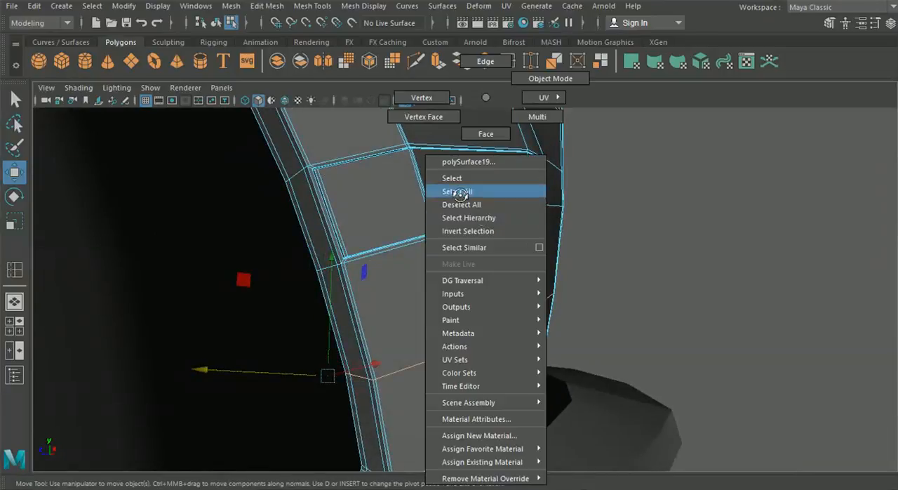
pyautogui.moveTo(414, 103); pyautogui.dragTo(414, 103, button='right')
pyautogui.keyDown('alt'); pyautogui.moveTo(510, 195); pyautogui.dragTo(391, 177); pyautogui.keyUp('alt')
pyautogui.moveTo(482, 248); pyautogui.dragTo(482, 249)
pyautogui.keyDown('alt'); pyautogui.moveTo(484, 249); pyautogui.dragTo(572, 246); pyautogui.keyUp('alt')
pyautogui.moveTo(647, 229); pyautogui.dragTo(391, 371)
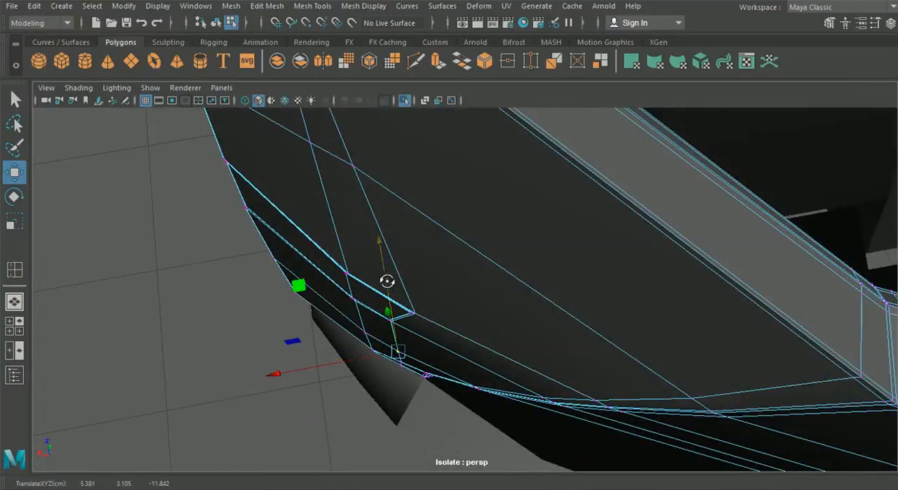
pyautogui.keyDown('alt'); pyautogui.moveTo(387, 280); pyautogui.dragTo(356, 308); pyautogui.keyUp('alt')
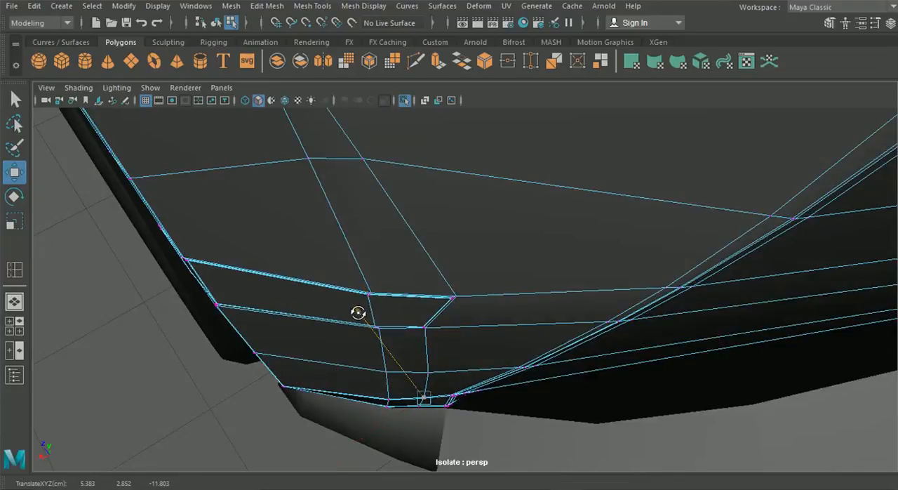
pyautogui.keyDown('alt'); pyautogui.moveTo(359, 313); pyautogui.dragTo(226, 9); pyautogui.keyUp('alt')
# Examine the smoothed rear bumper panel's fit on the car body from the side and close up.
pyautogui.keyDown('alt'); pyautogui.moveTo(198, 236); pyautogui.dragTo(465, 293); pyautogui.keyUp('alt')
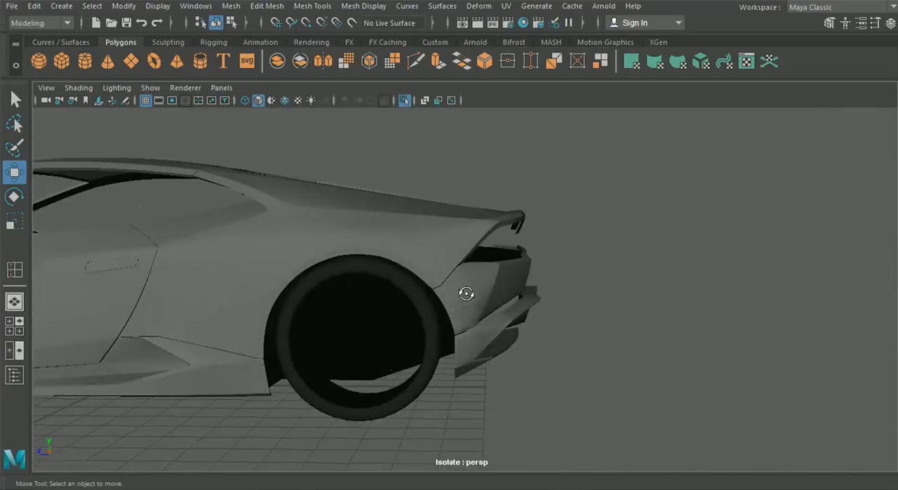
pyautogui.scroll(-6, 467, 293)
pyautogui.moveTo(366, 301)
pyautogui.keyDown('alt'); pyautogui.mouseDown()
pyautogui.moveTo(449, 316)
pyautogui.moveTo(383, 323)
pyautogui.moveTo(351, 309)
pyautogui.mouseUp(); pyautogui.keyUp('alt')
pyautogui.scroll(5, 408, 307)
pyautogui.keyDown('alt'); pyautogui.moveTo(409, 307); pyautogui.dragTo(381, 262); pyautogui.keyUp('alt')
pyautogui.scroll(5, 543, 304)
pyautogui.click(367, 254)
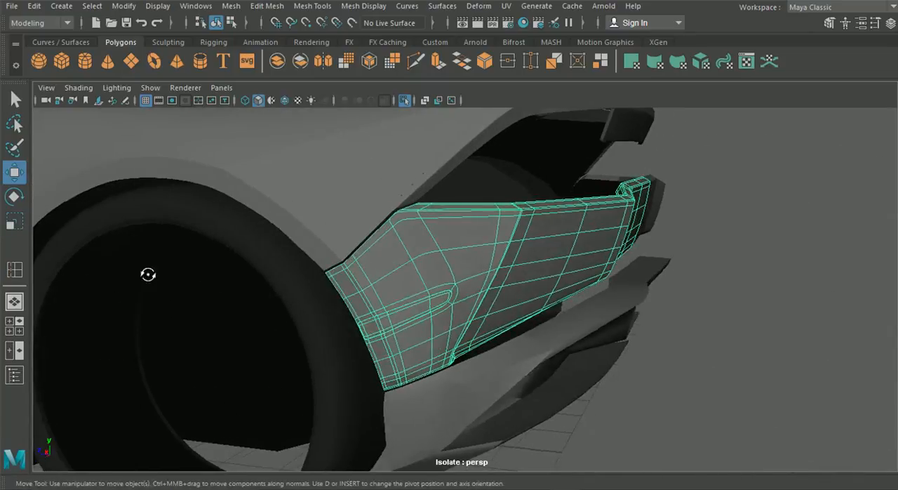
pyautogui.keyDown('alt'); pyautogui.moveTo(163, 269); pyautogui.dragTo(133, 348); pyautogui.keyUp('alt')
# Reposition the bumper panel's front and upper corner vertices in the side view to fit the neighbouring body panel.
pyautogui.click(14, 326)
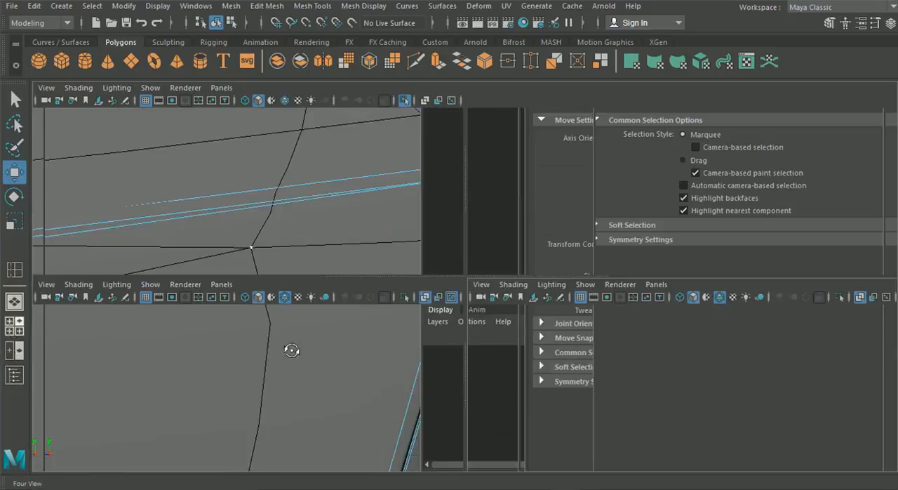
pyautogui.press('space')
pyautogui.scroll(3, 369, 243)
pyautogui.rightClick(306, 170)
pyautogui.click(272, 99)
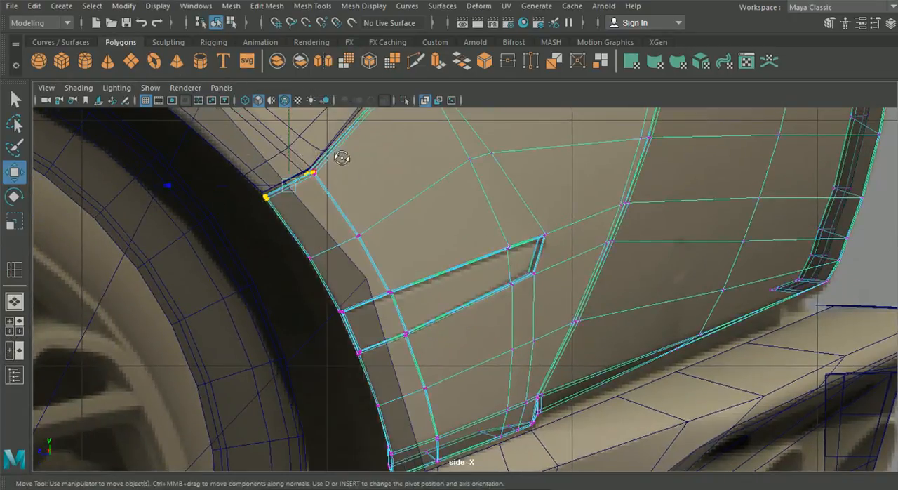
pyautogui.keyDown('alt'); pyautogui.moveTo(341, 157); pyautogui.dragTo(334, 232, button='middle'); pyautogui.keyUp('alt')
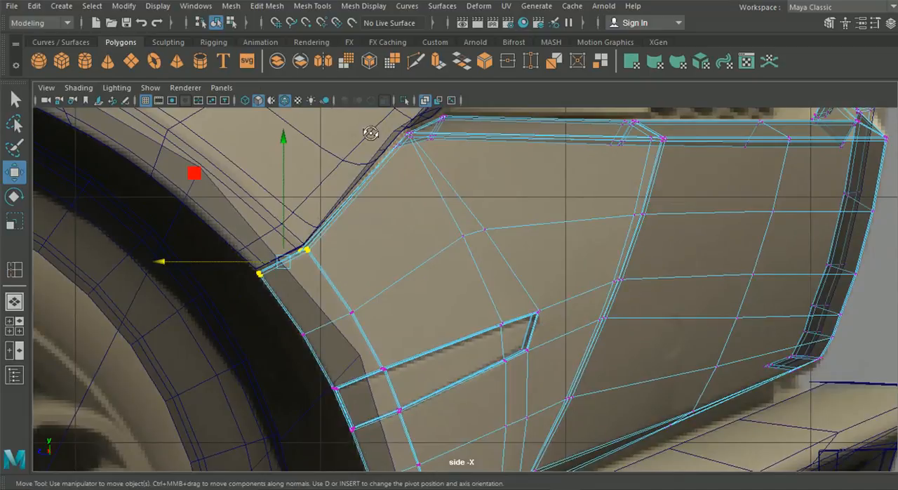
pyautogui.scroll(3, 421, 207)
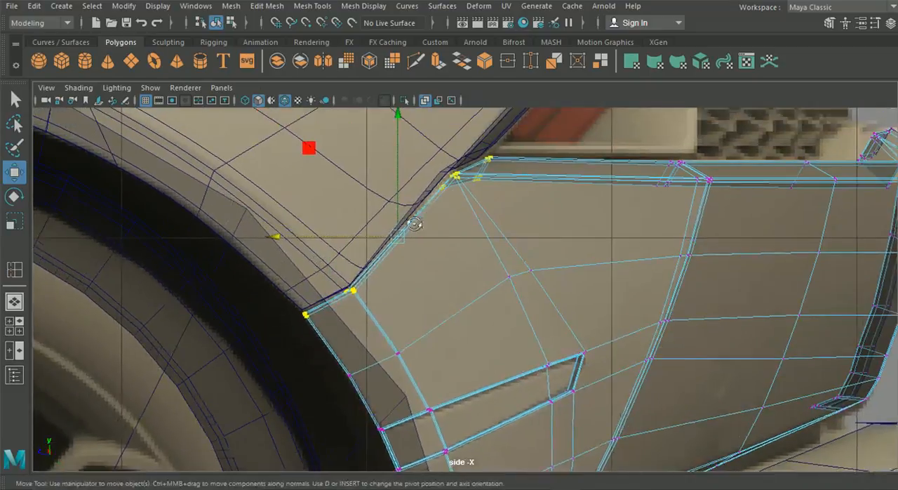
pyautogui.moveTo(353, 203); pyautogui.dragTo(352, 202)
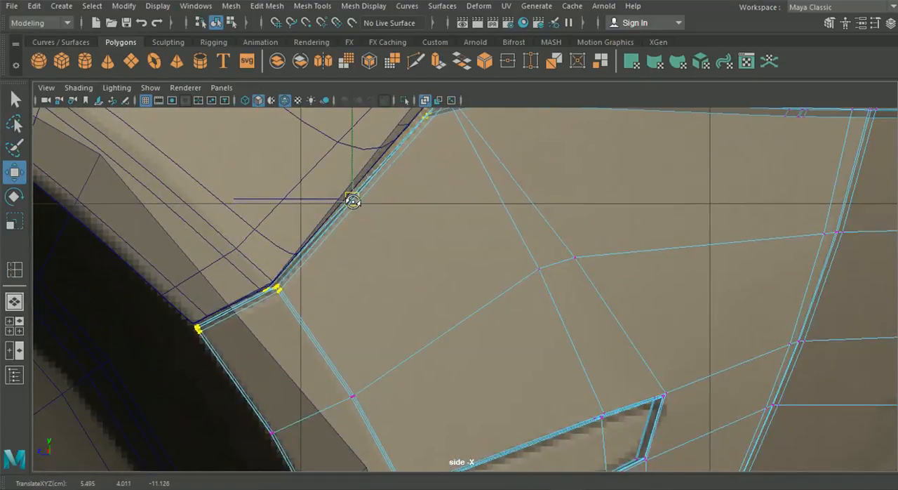
pyautogui.click(15, 300)
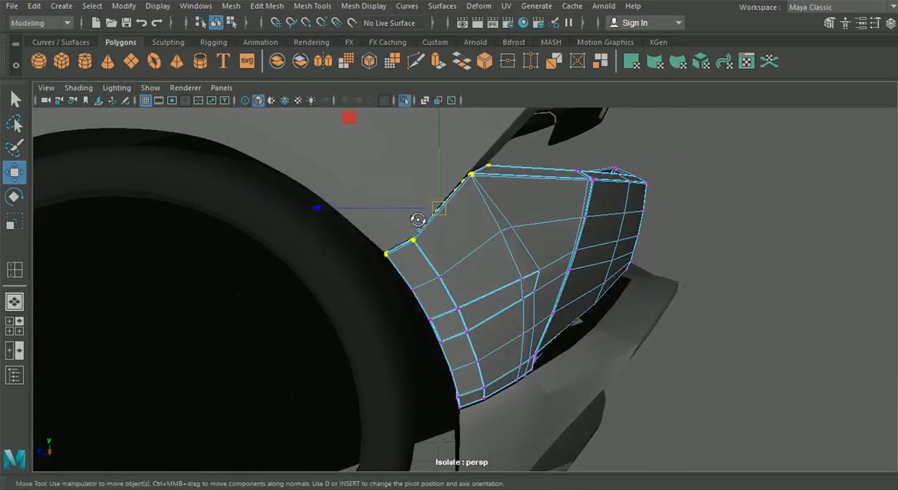
pyautogui.scroll(4, 418, 219)
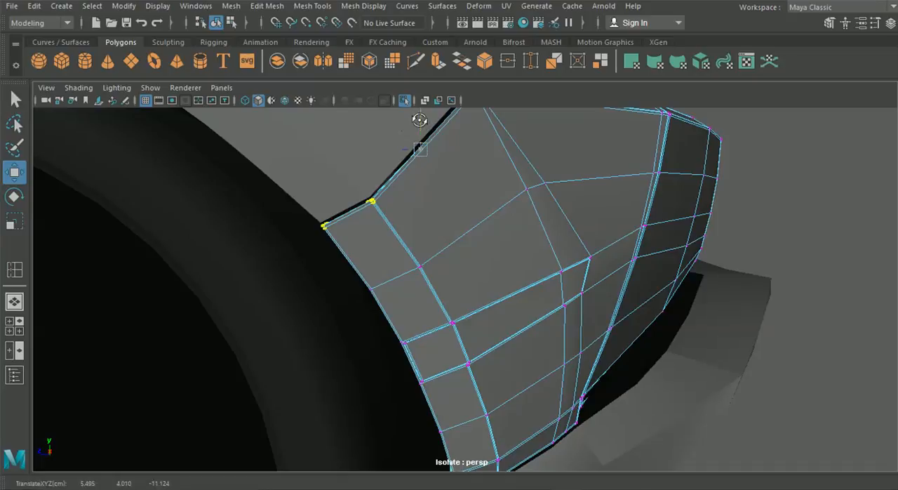
pyautogui.keyDown('alt'); pyautogui.moveTo(825, 292); pyautogui.dragTo(696, 253); pyautogui.keyUp('alt')
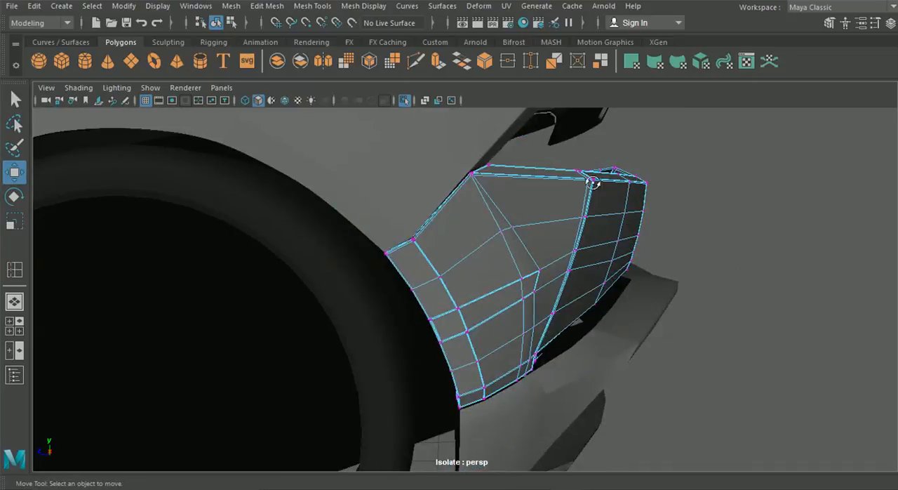
pyautogui.click(743, 239)
# Select vertices near the smoothed bumper's upper corner and set the Move tool's axis orientation to Component.
pyautogui.keyDown('alt'); pyautogui.moveTo(382, 203); pyautogui.dragTo(531, 267); pyautogui.keyUp('alt')
pyautogui.click(456, 236)
pyautogui.keyDown('alt'); pyautogui.moveTo(456, 236); pyautogui.dragTo(452, 282, button='middle'); pyautogui.keyUp('alt')
pyautogui.keyDown('alt'); pyautogui.moveTo(451, 282); pyautogui.dragTo(482, 304); pyautogui.keyUp('alt')
pyautogui.moveTo(482, 304); pyautogui.dragTo(419, 99, button='right')
pyautogui.keyDown('alt'); pyautogui.moveTo(453, 196); pyautogui.dragTo(477, 286, button='right'); pyautogui.keyUp('alt')
pyautogui.keyDown('alt'); pyautogui.moveTo(477, 286); pyautogui.dragTo(434, 291); pyautogui.keyUp('alt')
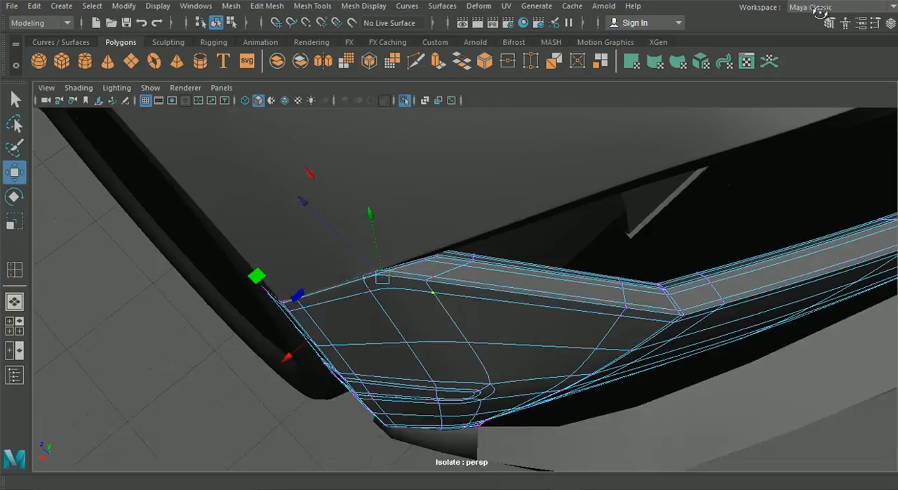
pyautogui.click(875, 23)
pyautogui.click(702, 143)
pyautogui.click(742, 159)
# Move the bumper vertices near the upper corner and the side marker's tip along their component axes.
pyautogui.press('f')
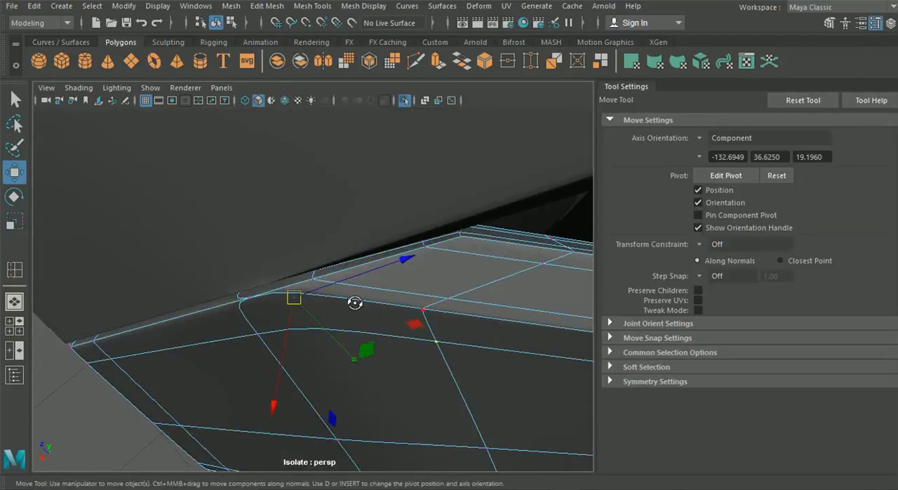
pyautogui.moveTo(331, 343)
pyautogui.mouseDown()
pyautogui.moveTo(348, 349)
pyautogui.moveTo(327, 338)
pyautogui.mouseUp()
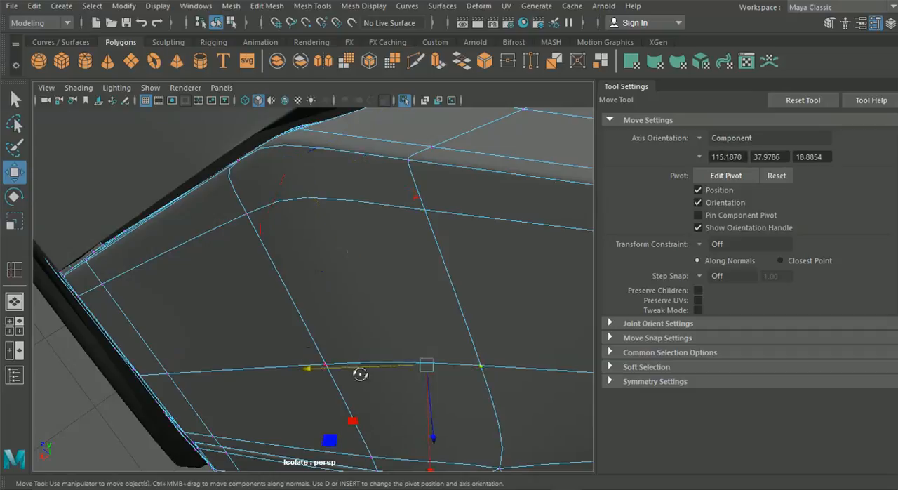
pyautogui.keyDown('alt'); pyautogui.moveTo(314, 367); pyautogui.dragTo(416, 370); pyautogui.keyUp('alt')
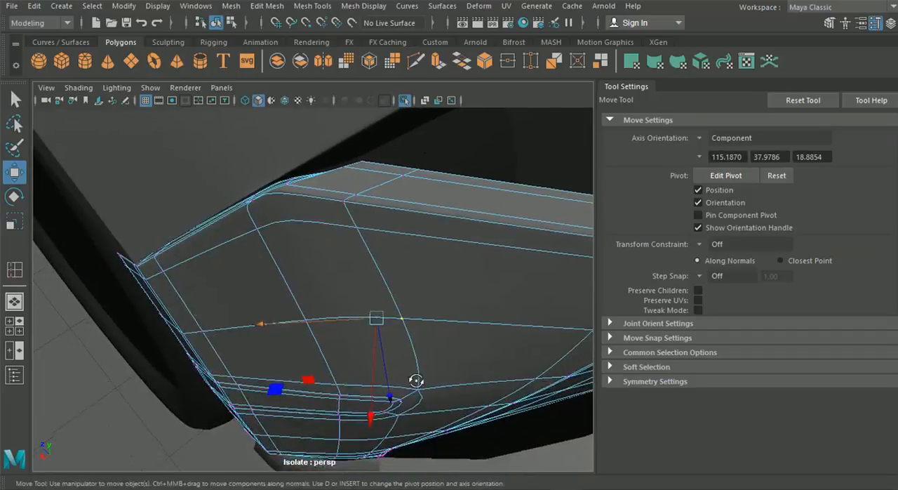
pyautogui.moveTo(338, 421); pyautogui.dragTo(306, 416)
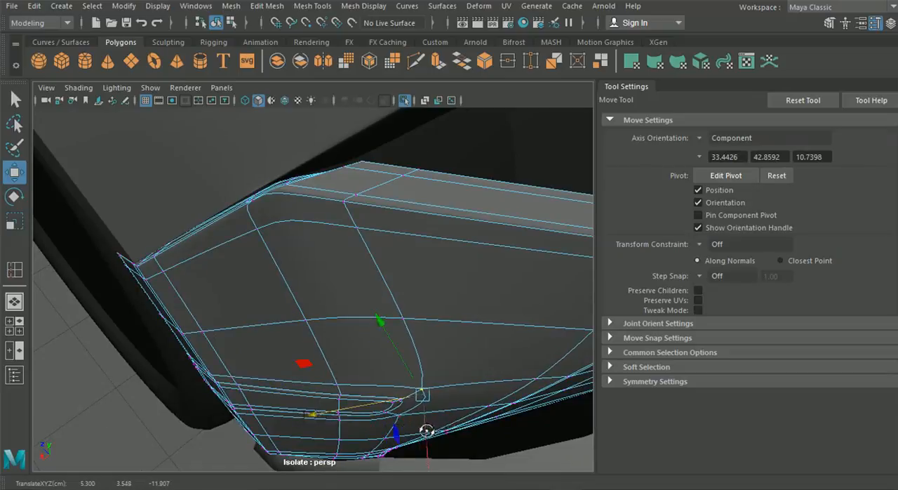
pyautogui.keyDown('alt'); pyautogui.moveTo(423, 437); pyautogui.dragTo(422, 411); pyautogui.keyUp('alt')
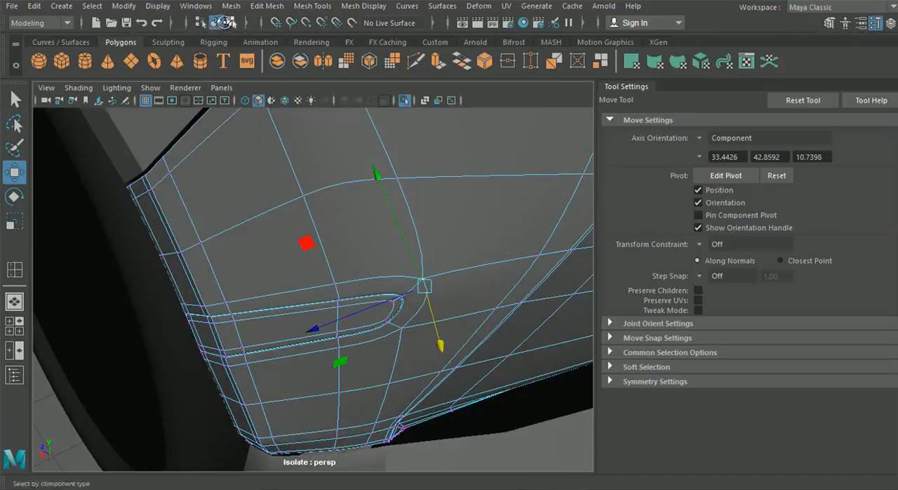
pyautogui.click(877, 24)
# Mirror the lower rear bumper to the other side of the car with Duplicate Special.
pyautogui.keyDown('alt'); pyautogui.moveTo(595, 217); pyautogui.dragTo(412, 345); pyautogui.keyUp('alt')
pyautogui.keyDown('alt'); pyautogui.moveTo(402, 328); pyautogui.dragTo(487, 313); pyautogui.keyUp('alt')
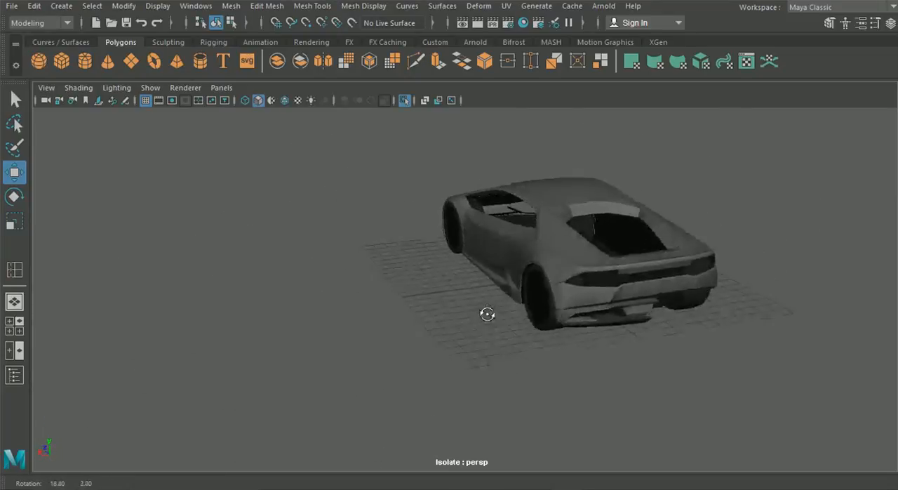
pyautogui.scroll(5, 551, 327)
pyautogui.keyDown('alt'); pyautogui.moveTo(552, 327); pyautogui.dragTo(444, 308); pyautogui.keyUp('alt')
pyautogui.scroll(4, 570, 356)
pyautogui.click(561, 351)
pyautogui.press('f')
pyautogui.click(62, 6)
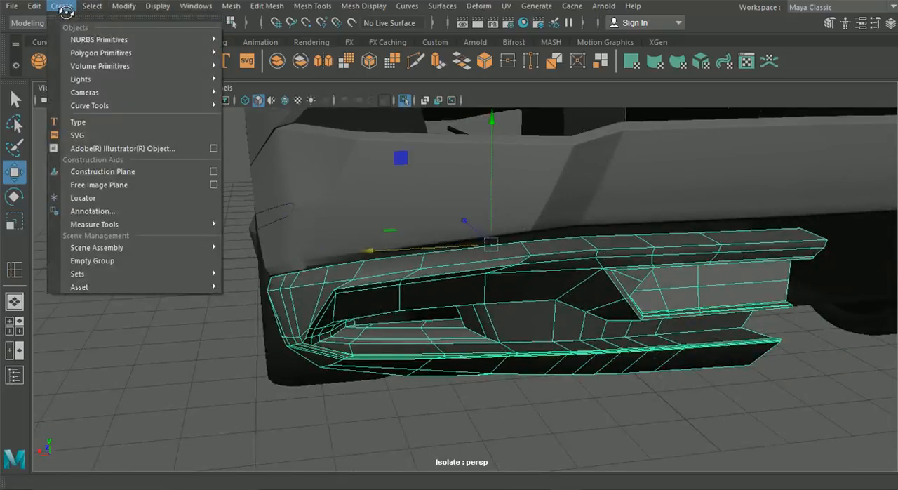
pyautogui.moveTo(34, 6)
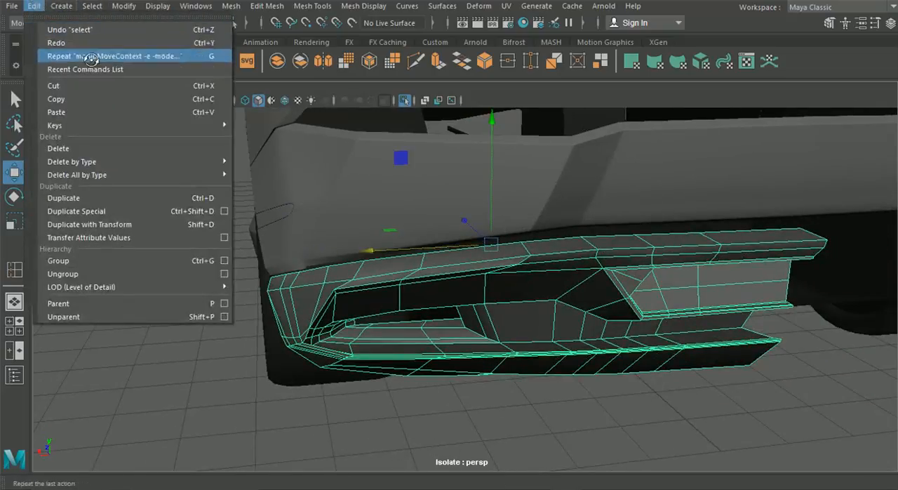
pyautogui.click(157, 211)
pyautogui.keyDown('alt'); pyautogui.moveTo(496, 382); pyautogui.dragTo(453, 321); pyautogui.keyUp('alt')
# Select the lower rear bumper and select its entire open border edge loop.
pyautogui.click(468, 282)
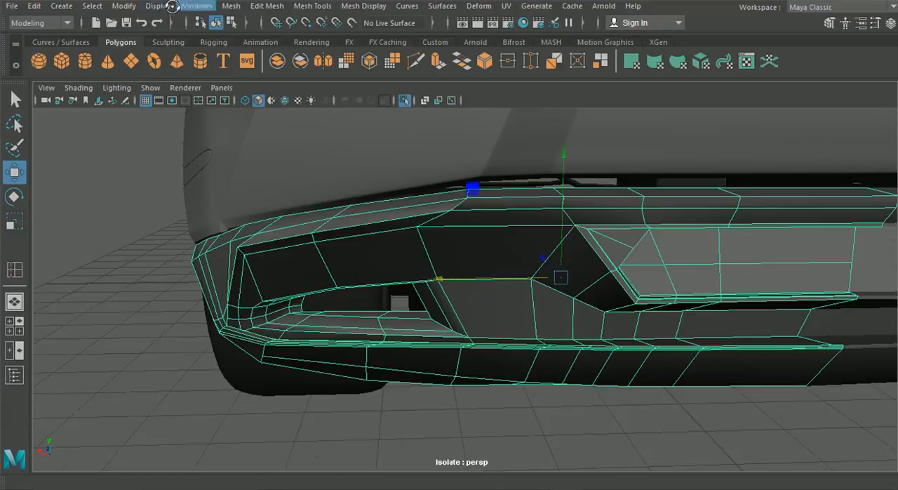
pyautogui.keyDown('alt'); pyautogui.moveTo(263, 162); pyautogui.dragTo(334, 167); pyautogui.keyUp('alt')
pyautogui.rightClick(444, 233)
pyautogui.click(447, 62)
pyautogui.keyDown('alt'); pyautogui.moveTo(467, 205); pyautogui.dragTo(648, 289); pyautogui.keyUp('alt')
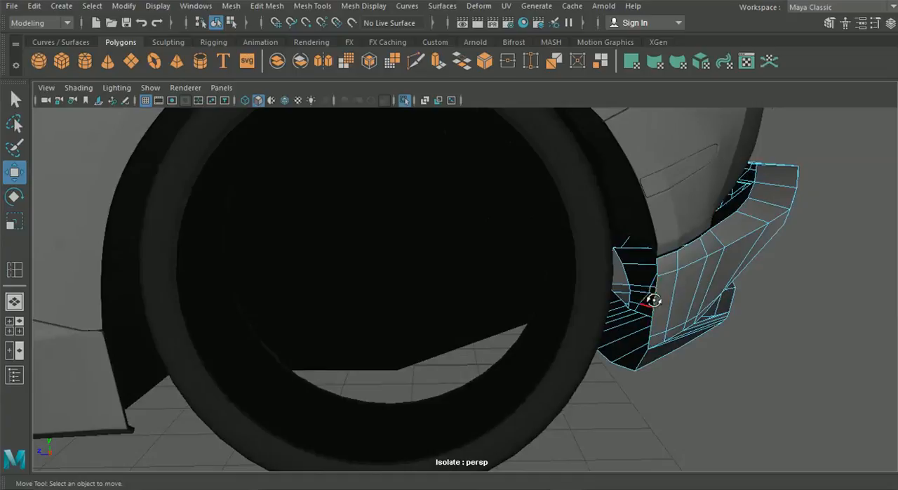
pyautogui.doubleClick(725, 228)
pyautogui.keyDown('alt'); pyautogui.moveTo(722, 211); pyautogui.dragTo(597, 259); pyautogui.keyUp('alt')
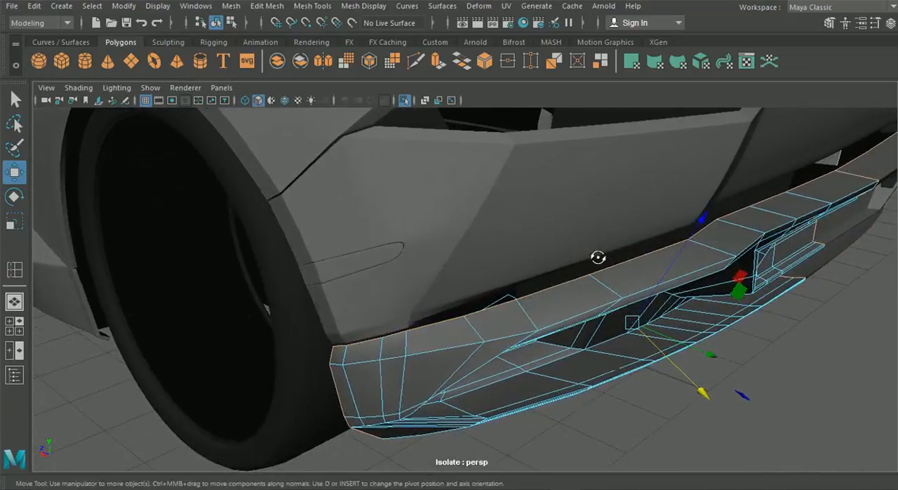
# Try to extrude the bumper's complete border with a Local Translate Z of -0.199, and undo the extrusion.
pyautogui.hotkey('ctrl', 'e')
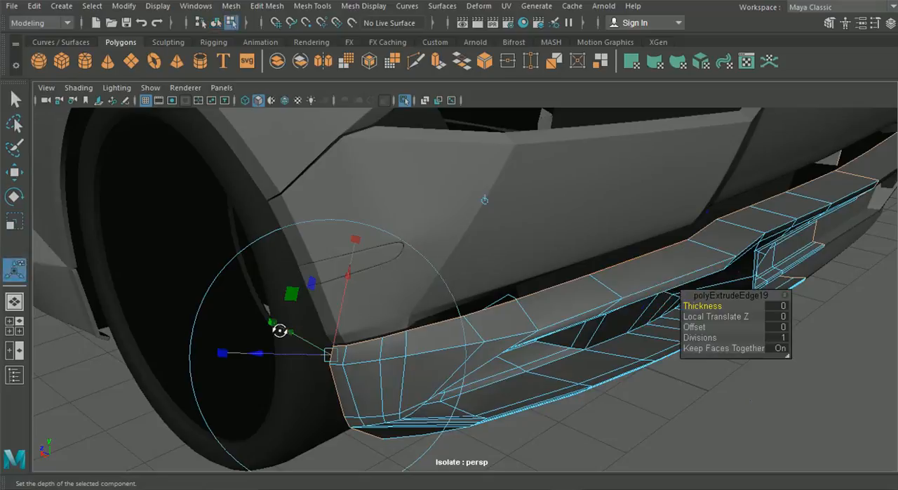
pyautogui.moveTo(256, 353); pyautogui.dragTo(168, 351)
pyautogui.scroll(3, 265, 267)
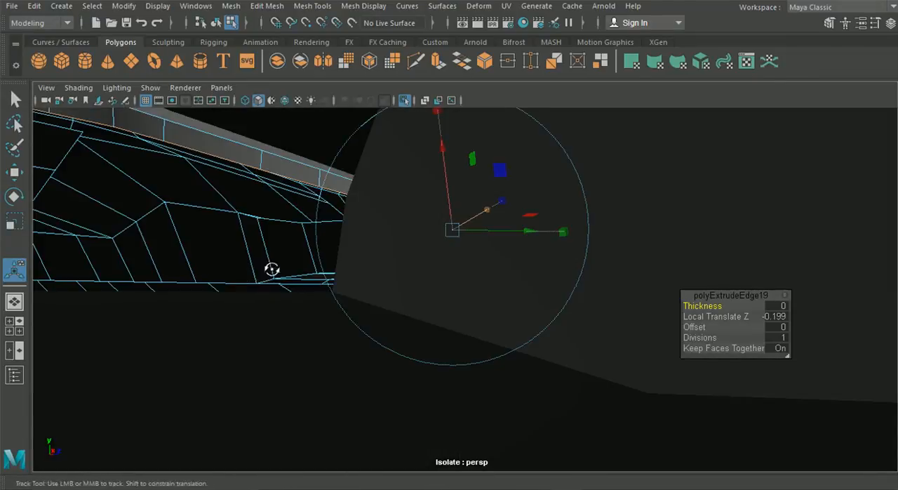
pyautogui.keyDown('alt'); pyautogui.moveTo(265, 267); pyautogui.dragTo(458, 365, button='middle'); pyautogui.keyUp('alt')
pyautogui.keyDown('alt'); pyautogui.moveTo(458, 365); pyautogui.dragTo(633, 294); pyautogui.keyUp('alt')
pyautogui.hotkey('ctrl', 'z')
# Deselect the border edges along the car's centre line, keeping the bumper's outer border edges selected.
pyautogui.press('t')
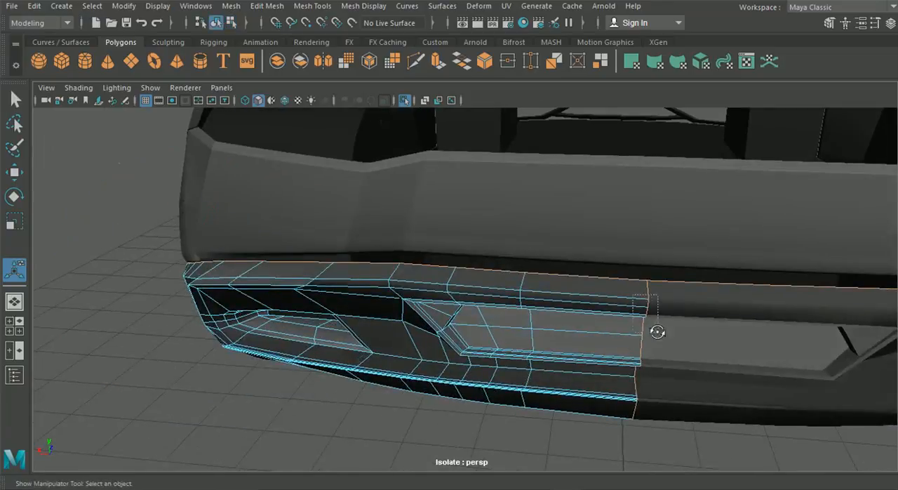
pyautogui.keyDown('alt'); pyautogui.moveTo(666, 390); pyautogui.dragTo(665, 352); pyautogui.keyUp('alt')
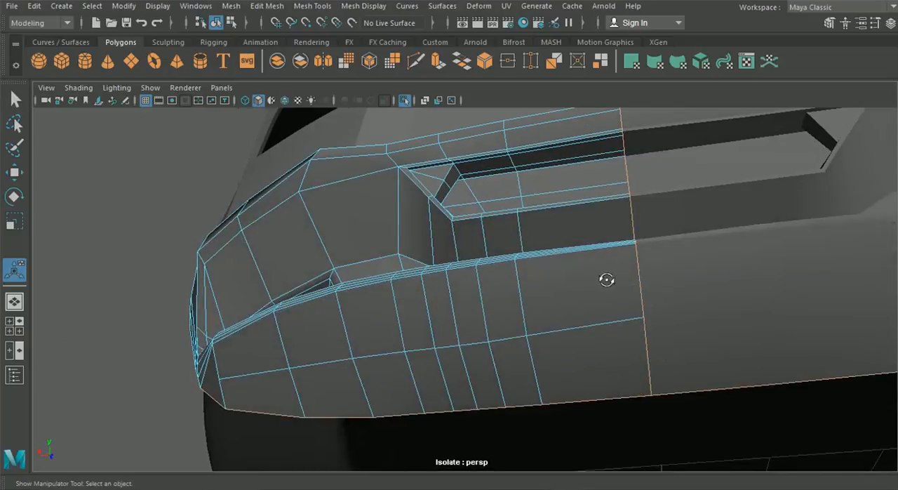
pyautogui.moveTo(477, 270); pyautogui.dragTo(466, 74, button='right')
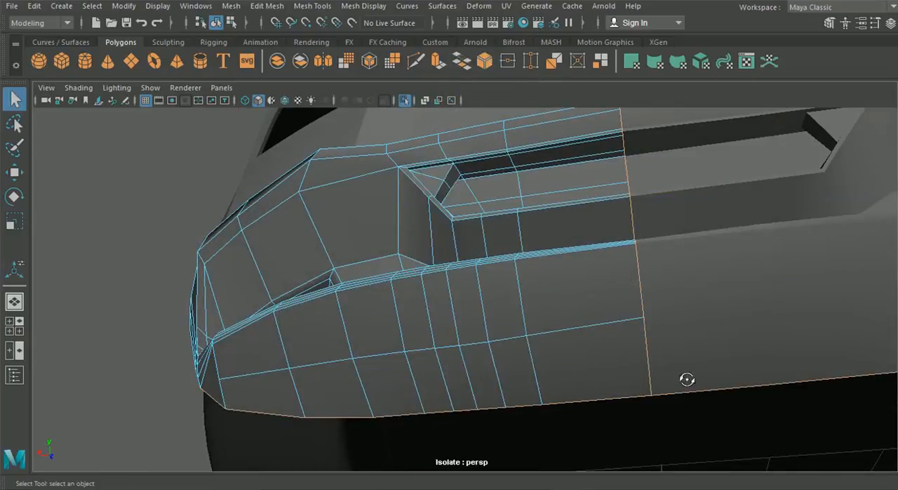
pyautogui.click(512, 295)
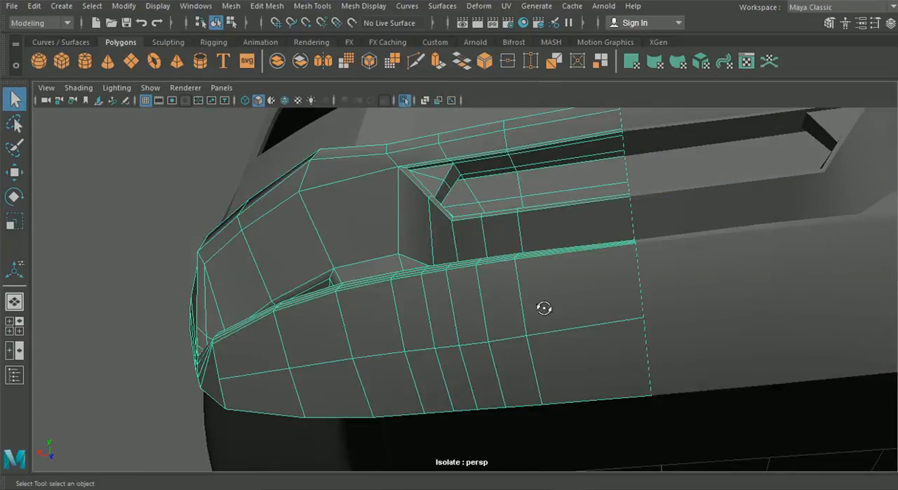
pyautogui.moveTo(531, 133); pyautogui.dragTo(539, 98, button='right')
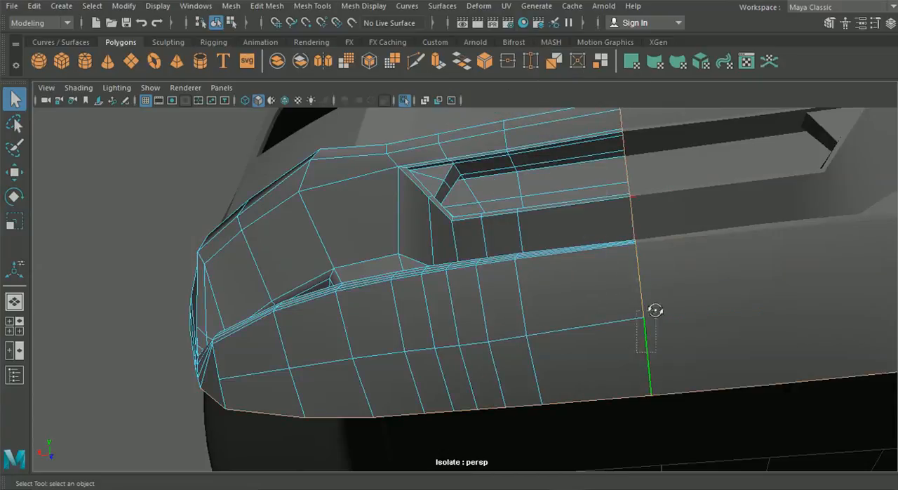
pyautogui.keyDown('alt'); pyautogui.moveTo(661, 266); pyautogui.dragTo(646, 371); pyautogui.keyUp('alt')
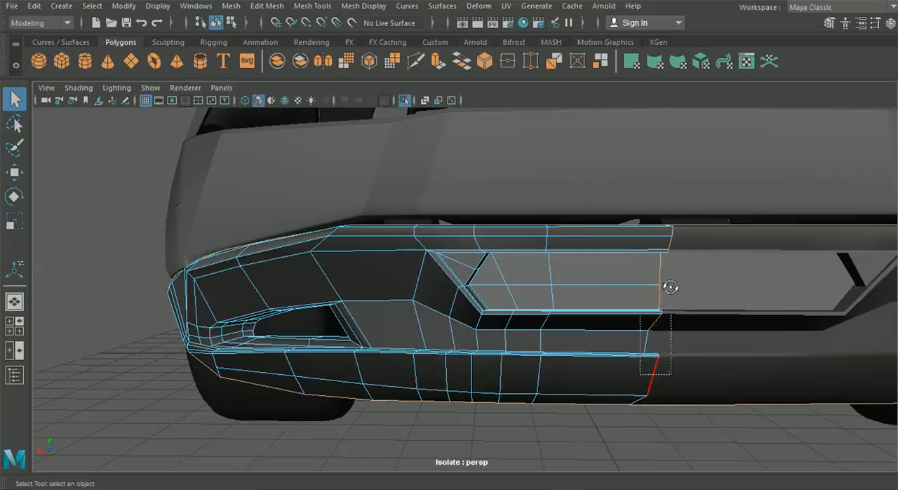
pyautogui.keyDown('alt'); pyautogui.moveTo(679, 250); pyautogui.dragTo(678, 262); pyautogui.keyUp('alt')
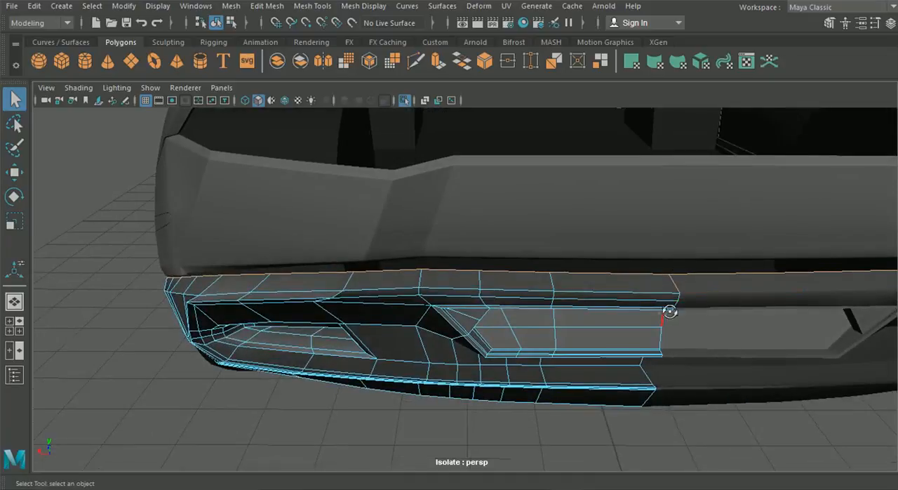
pyautogui.keyDown('alt'); pyautogui.moveTo(649, 292); pyautogui.dragTo(551, 307); pyautogui.keyUp('alt')
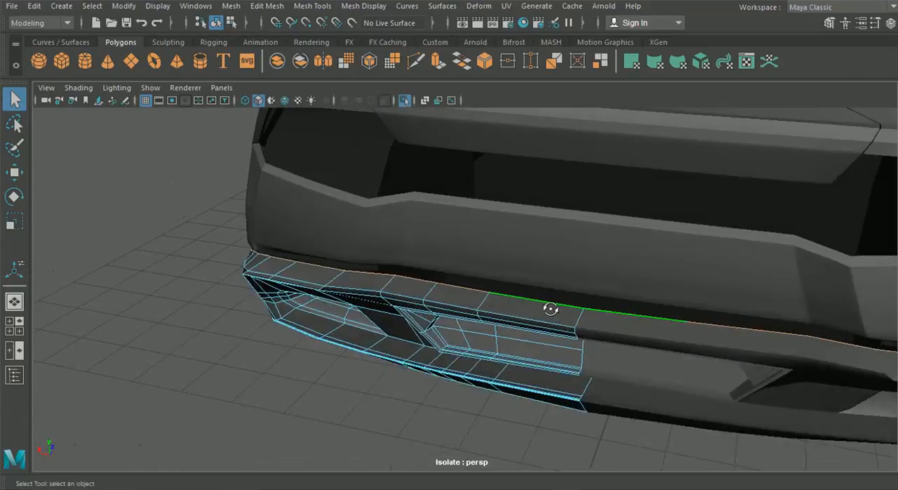
# Extrude the selected bumper border edges inward with a Local Translate Z of about -0.138.
pyautogui.hotkey('ctrl', 'e')
pyautogui.moveTo(219, 215); pyautogui.dragTo(200, 218)
pyautogui.keyDown('alt'); pyautogui.moveTo(200, 224); pyautogui.dragTo(120, 236); pyautogui.keyUp('alt')
pyautogui.keyDown('alt'); pyautogui.moveTo(120, 237); pyautogui.dragTo(363, 236, button='right'); pyautogui.keyUp('alt')
pyautogui.keyDown('alt'); pyautogui.moveTo(390, 227); pyautogui.dragTo(435, 286, button='middle'); pyautogui.keyUp('alt')
pyautogui.keyDown('alt'); pyautogui.moveTo(435, 286); pyautogui.dragTo(379, 160); pyautogui.keyUp('alt')
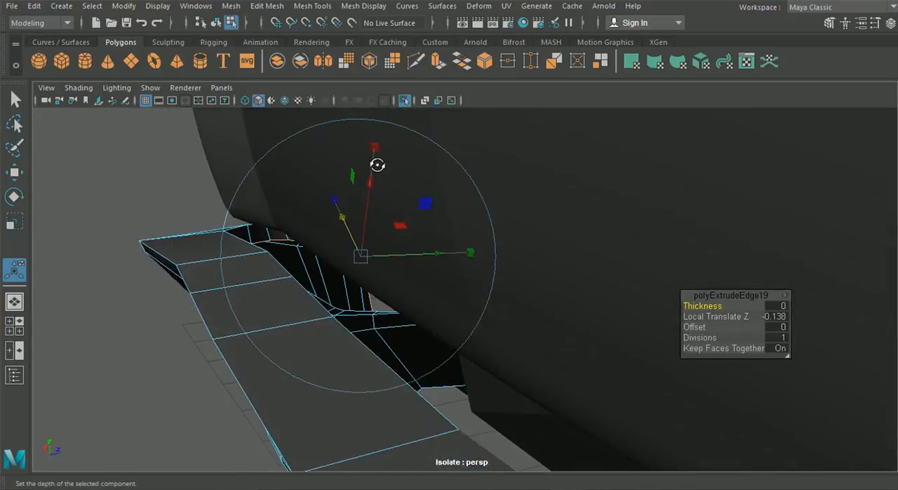
# Select the inner vertices of the extruded upper lip and move them inward and up beneath the neighbouring body panel.
pyautogui.keyDown('alt'); pyautogui.moveTo(352, 235); pyautogui.dragTo(228, 243); pyautogui.keyUp('alt')
pyautogui.moveTo(344, 257); pyautogui.dragTo(299, 92, button='right')
pyautogui.keyDown('alt'); pyautogui.moveTo(309, 113); pyautogui.dragTo(138, 239); pyautogui.keyUp('alt')
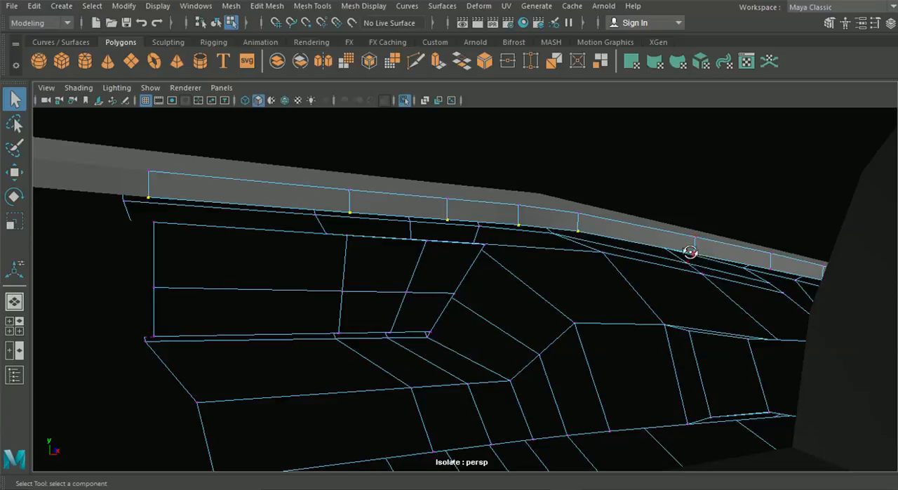
pyautogui.keyDown('alt'); pyautogui.moveTo(691, 261); pyautogui.dragTo(446, 277); pyautogui.keyUp('alt')
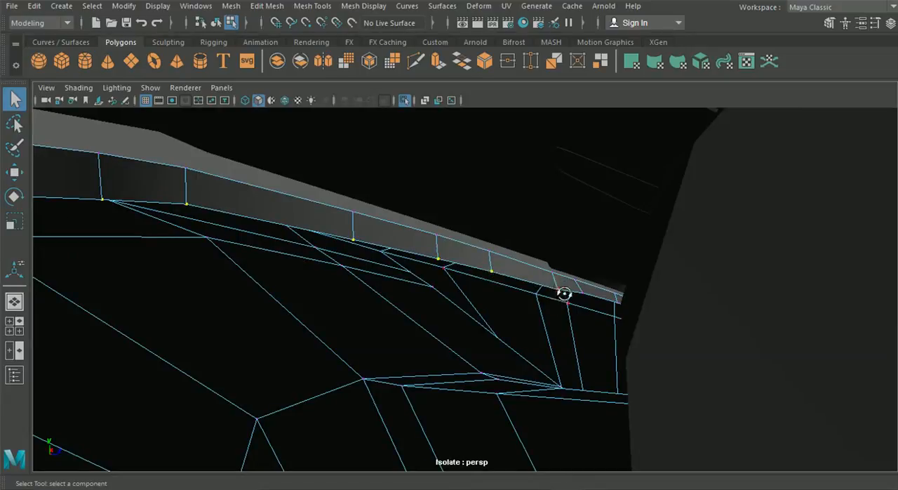
pyautogui.keyDown('alt'); pyautogui.moveTo(163, 246); pyautogui.dragTo(421, 273); pyautogui.keyUp('alt')
pyautogui.press('w')
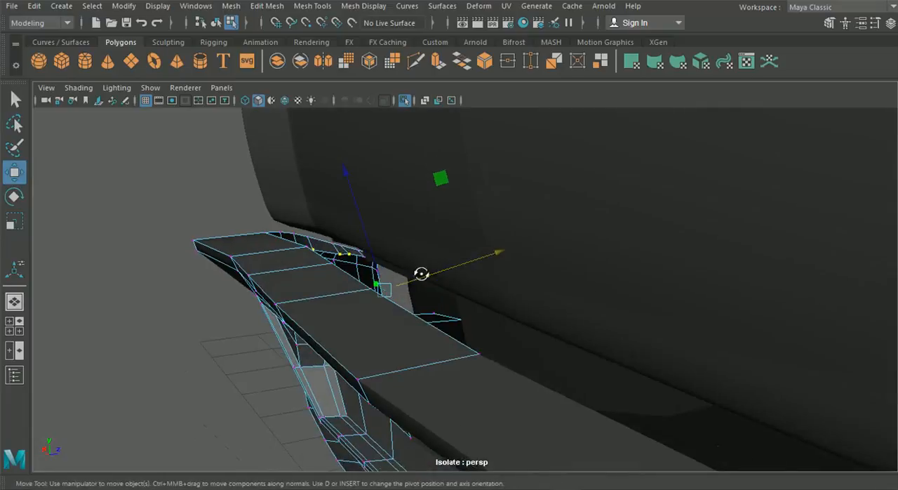
pyautogui.moveTo(489, 254); pyautogui.dragTo(499, 249, button='middle')
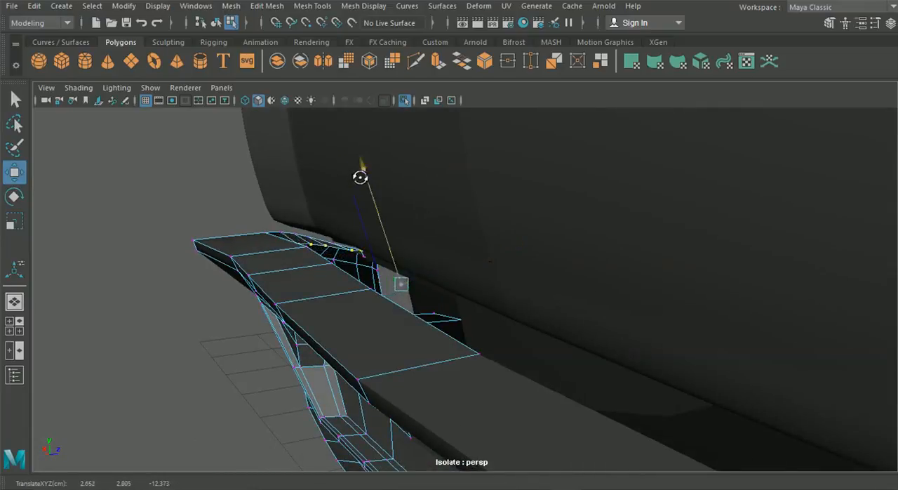
pyautogui.moveTo(360, 176); pyautogui.dragTo(360, 170)
pyautogui.keyDown('alt'); pyautogui.moveTo(459, 251); pyautogui.dragTo(338, 126); pyautogui.keyUp('alt')
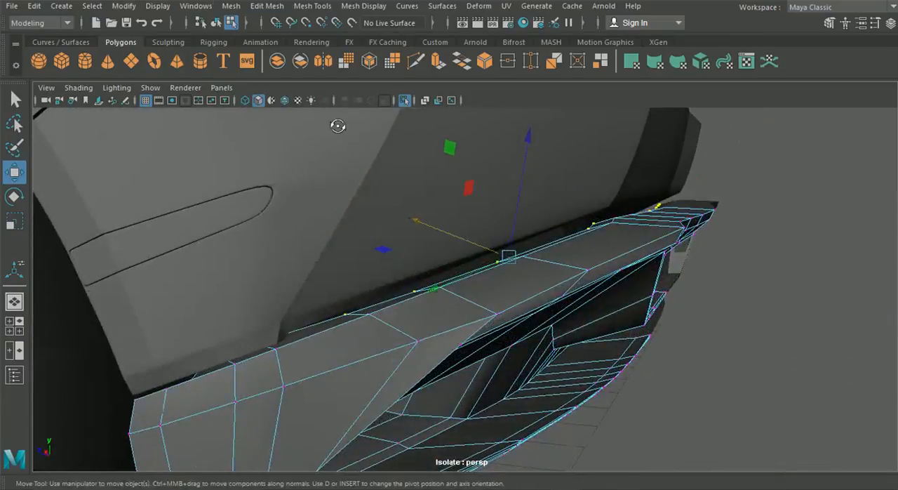
pyautogui.keyDown('alt'); pyautogui.moveTo(771, 344); pyautogui.dragTo(501, 342); pyautogui.keyUp('alt')
# Insert supporting edge loops along the bumper's upper fold and lower lip with the Insert Edge Loop tool.
pyautogui.click(267, 6)
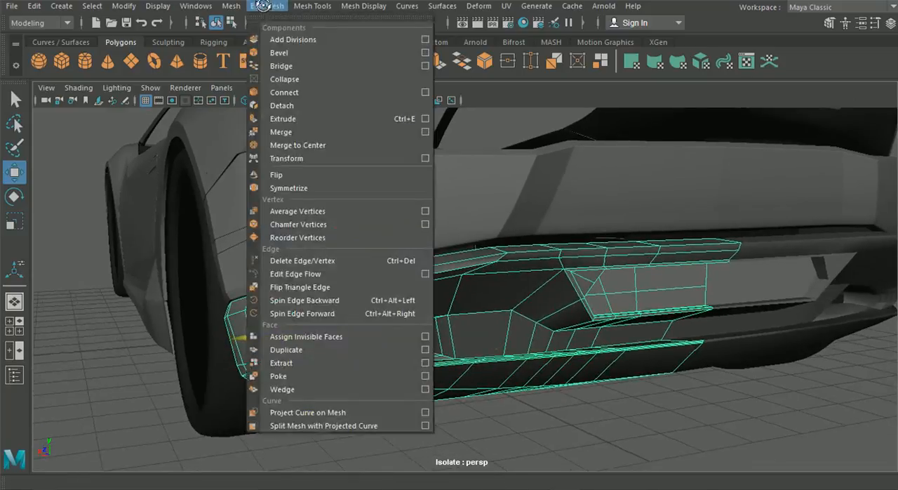
pyautogui.click(267, 5)
pyautogui.click(312, 6)
pyautogui.click(329, 105)
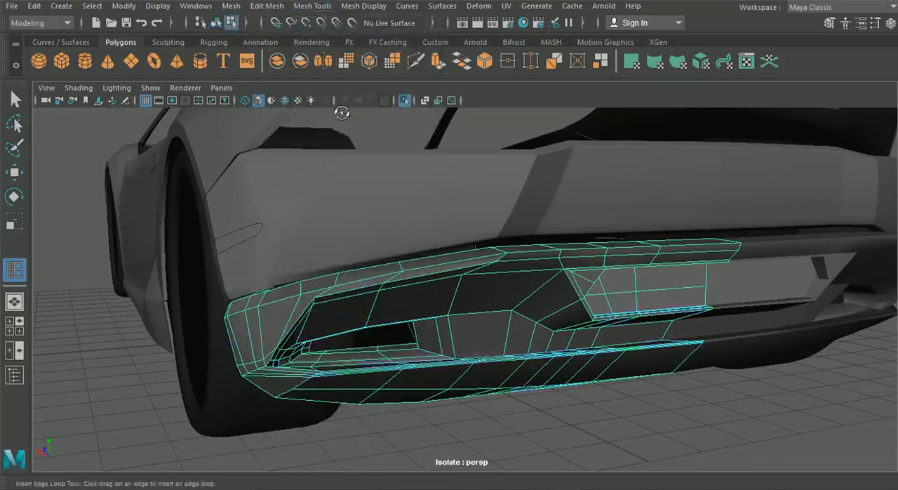
pyautogui.scroll(5, 454, 259)
pyautogui.keyDown('alt'); pyautogui.moveTo(424, 279); pyautogui.dragTo(406, 341); pyautogui.keyUp('alt')
pyautogui.moveTo(526, 275); pyautogui.dragTo(555, 299)
pyautogui.scroll(3, 481, 288)
pyautogui.keyDown('alt'); pyautogui.moveTo(482, 290); pyautogui.dragTo(507, 298); pyautogui.keyUp('alt')
pyautogui.moveTo(565, 266); pyautogui.dragTo(589, 263)
pyautogui.keyDown('alt'); pyautogui.moveTo(597, 291); pyautogui.dragTo(499, 220); pyautogui.keyUp('alt')
pyautogui.moveTo(471, 167); pyautogui.dragTo(383, 223)
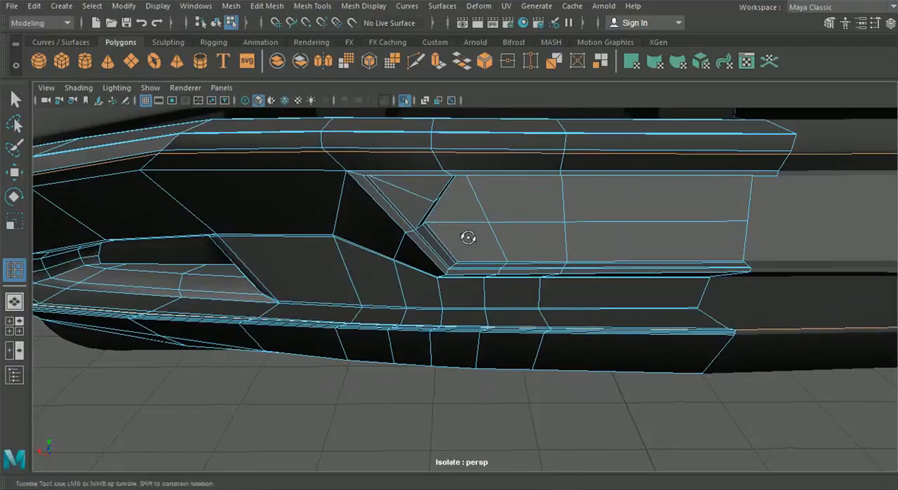
# Insert supporting edge loops beside the bumper's wheel-arch edge, around its lower corner and along the side vent.
pyautogui.keyDown('alt'); pyautogui.moveTo(468, 237); pyautogui.dragTo(385, 197); pyautogui.keyUp('alt')
pyautogui.keyDown('alt'); pyautogui.moveTo(529, 232); pyautogui.dragTo(459, 229); pyautogui.keyUp('alt')
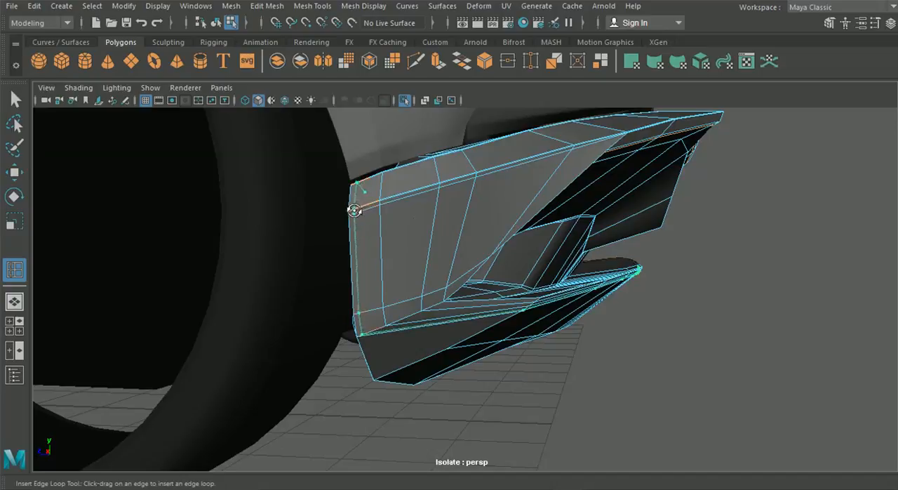
pyautogui.keyDown('alt'); pyautogui.moveTo(421, 325); pyautogui.dragTo(383, 318); pyautogui.keyUp('alt')
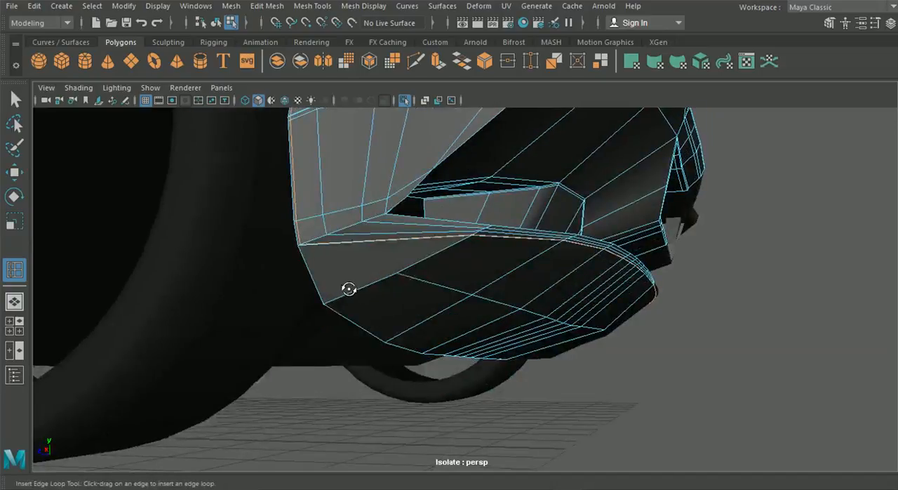
pyautogui.keyDown('alt'); pyautogui.moveTo(381, 325); pyautogui.dragTo(280, 366); pyautogui.keyUp('alt')
pyautogui.keyDown('alt'); pyautogui.moveTo(313, 341); pyautogui.dragTo(359, 323, button='middle'); pyautogui.keyUp('alt')
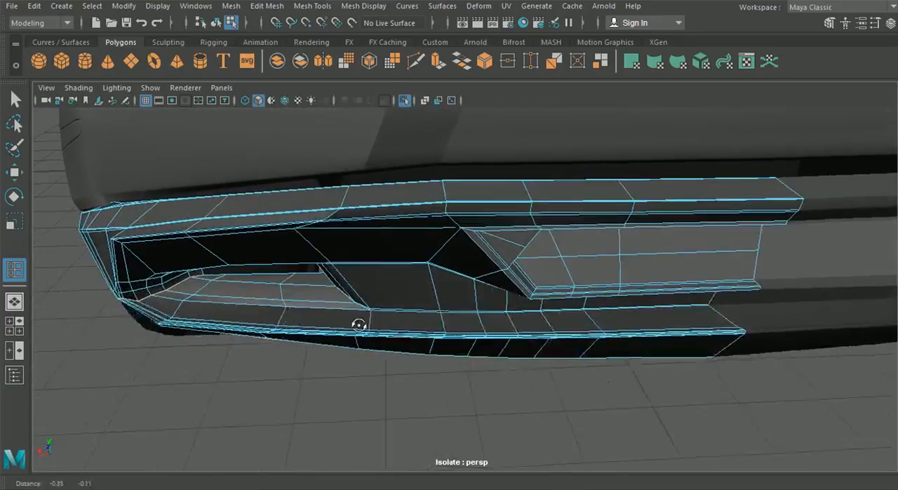
pyautogui.scroll(4, 363, 326)
pyautogui.keyDown('alt'); pyautogui.moveTo(363, 326); pyautogui.dragTo(459, 275); pyautogui.keyUp('alt')
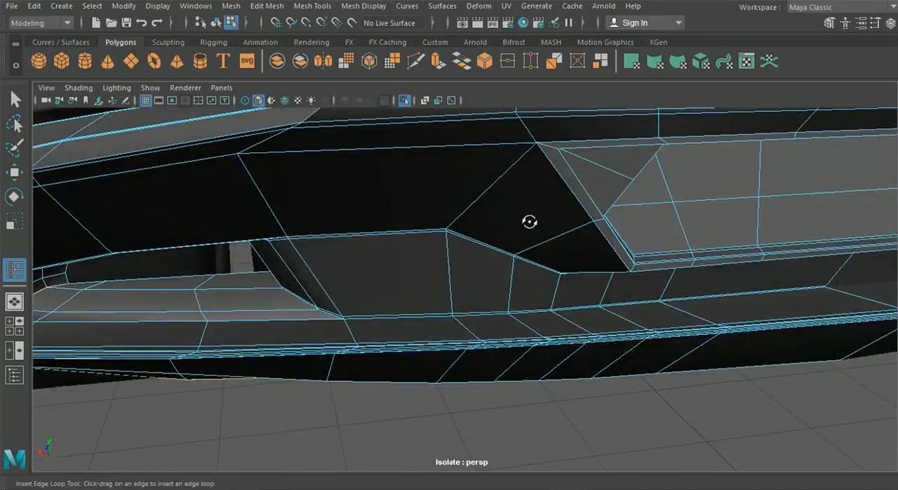
# Place Multi-Cut points at the slanted side and upper corner of the bumper's recessed centre opening.
pyautogui.keyDown('alt'); pyautogui.moveTo(529, 191); pyautogui.dragTo(445, 123); pyautogui.keyUp('alt')
pyautogui.click(436, 61)
pyautogui.keyDown('alt'); pyautogui.moveTo(612, 373); pyautogui.dragTo(498, 309); pyautogui.keyUp('alt')
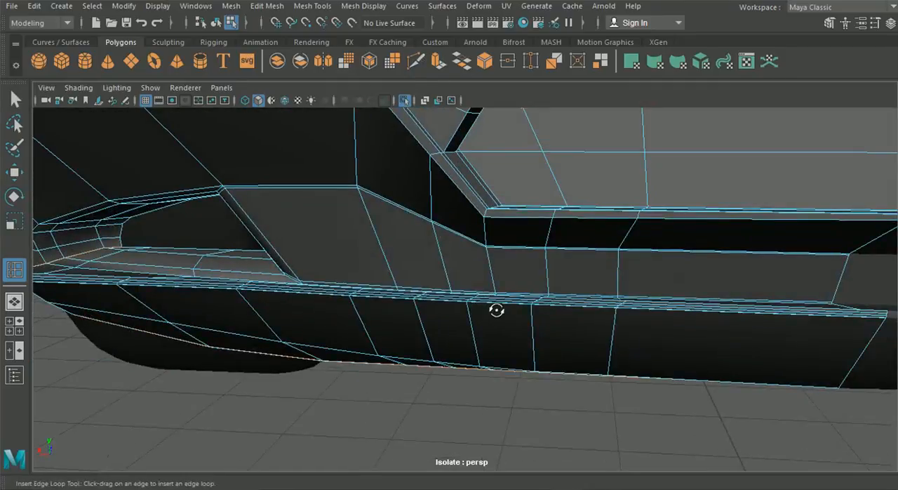
pyautogui.click(423, 58)
pyautogui.keyDown('alt'); pyautogui.moveTo(395, 168); pyautogui.dragTo(390, 174); pyautogui.keyUp('alt')
pyautogui.keyDown('alt'); pyautogui.moveTo(391, 175); pyautogui.dragTo(378, 242, button='middle'); pyautogui.keyUp('alt')
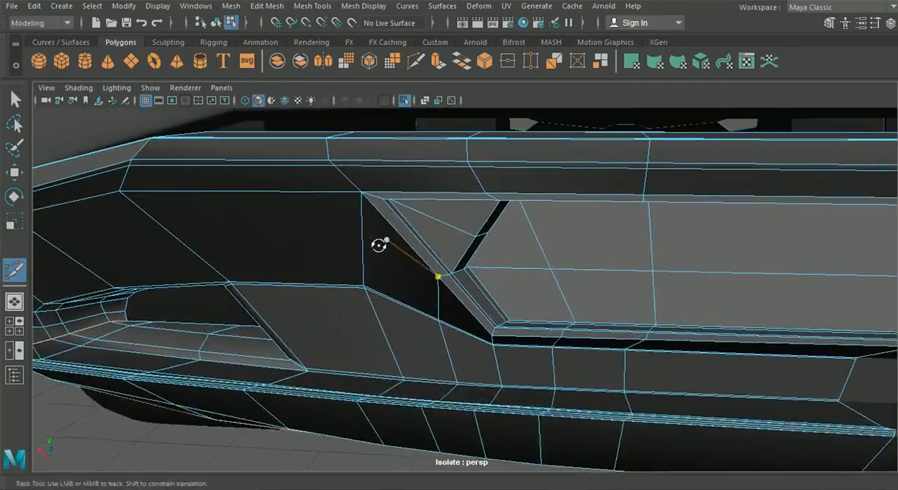
pyautogui.keyDown('alt'); pyautogui.moveTo(379, 243); pyautogui.dragTo(428, 223); pyautogui.keyUp('alt')
pyautogui.click(428, 213)
pyautogui.keyDown('alt'); pyautogui.moveTo(429, 205); pyautogui.dragTo(431, 221, button='middle'); pyautogui.keyUp('alt')
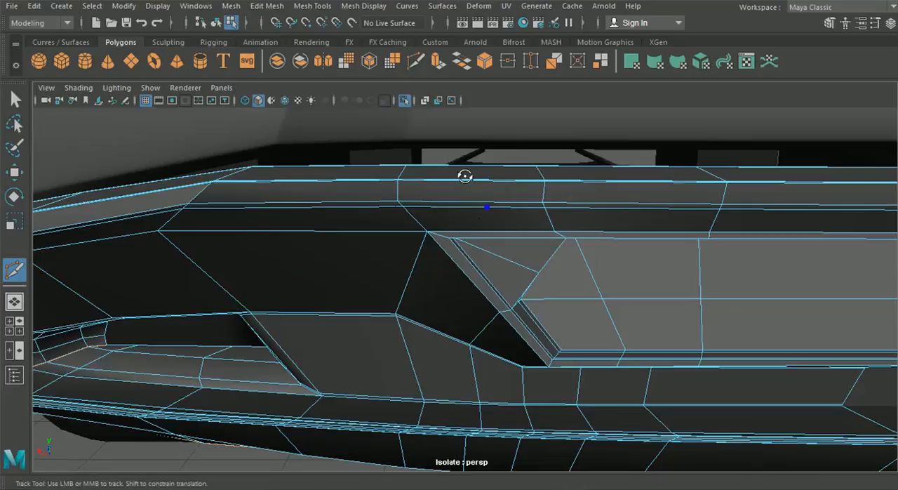
# Continue the Multi-Cut work around the lower corner of the recessed opening and the surface below it.
pyautogui.keyDown('alt'); pyautogui.moveTo(667, 274); pyautogui.dragTo(558, 292); pyautogui.keyUp('alt')
pyautogui.keyDown('alt'); pyautogui.moveTo(548, 401); pyautogui.dragTo(561, 350); pyautogui.keyUp('alt')
pyautogui.keyDown('alt'); pyautogui.moveTo(529, 284); pyautogui.dragTo(551, 303, button='right'); pyautogui.keyUp('alt')
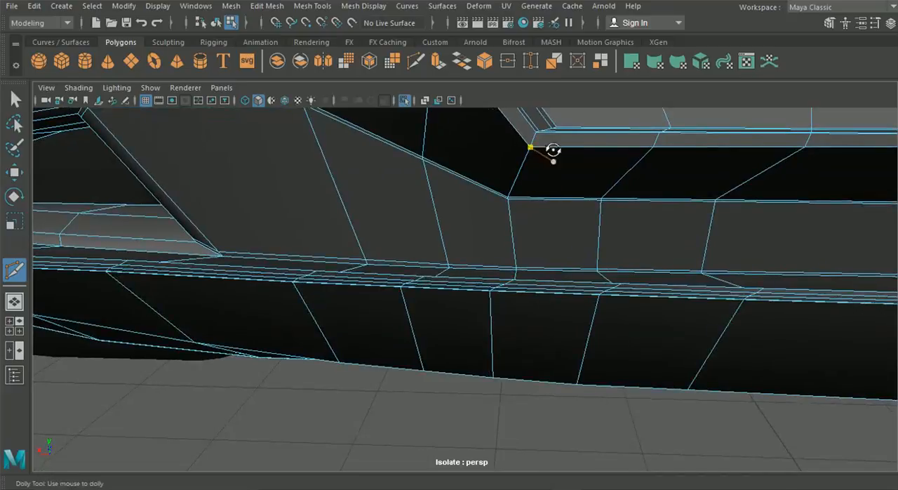
pyautogui.keyDown('alt'); pyautogui.moveTo(541, 210); pyautogui.dragTo(489, 254); pyautogui.keyUp('alt')
pyautogui.keyDown('alt'); pyautogui.moveTo(489, 255); pyautogui.dragTo(549, 313, button='right'); pyautogui.keyUp('alt')
pyautogui.keyDown('alt'); pyautogui.moveTo(542, 298); pyautogui.dragTo(542, 324); pyautogui.keyUp('alt')
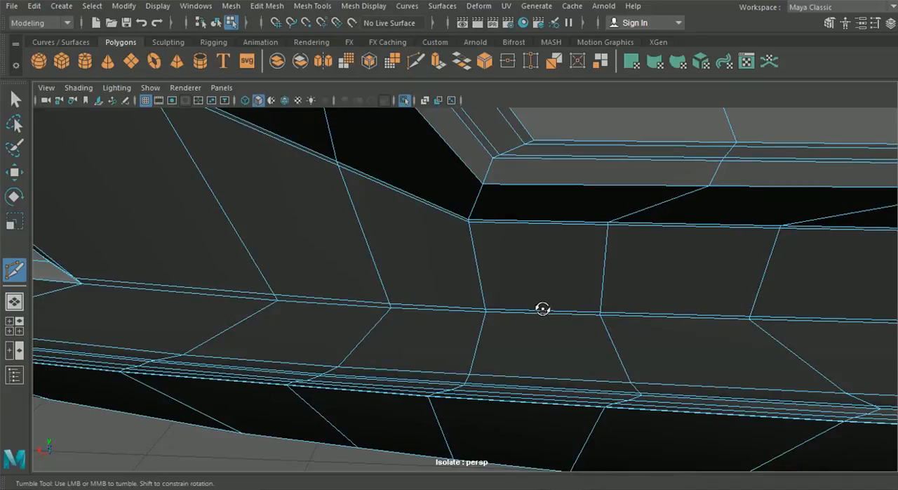
# Insert supporting edge loops across the recessed opening's frame close to its corners, and switch back to Multi-Cut.
pyautogui.click(273, 6)
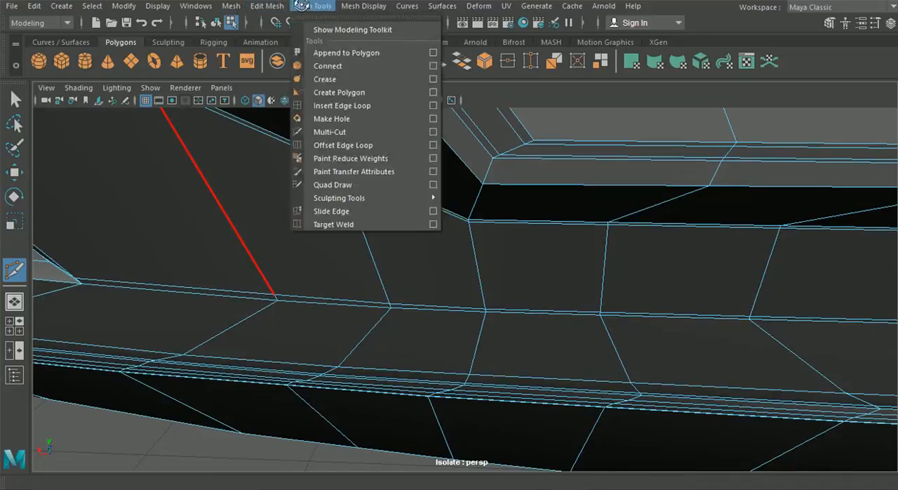
pyautogui.click(332, 105)
pyautogui.keyDown('alt'); pyautogui.moveTo(333, 108); pyautogui.dragTo(543, 244); pyautogui.keyUp('alt')
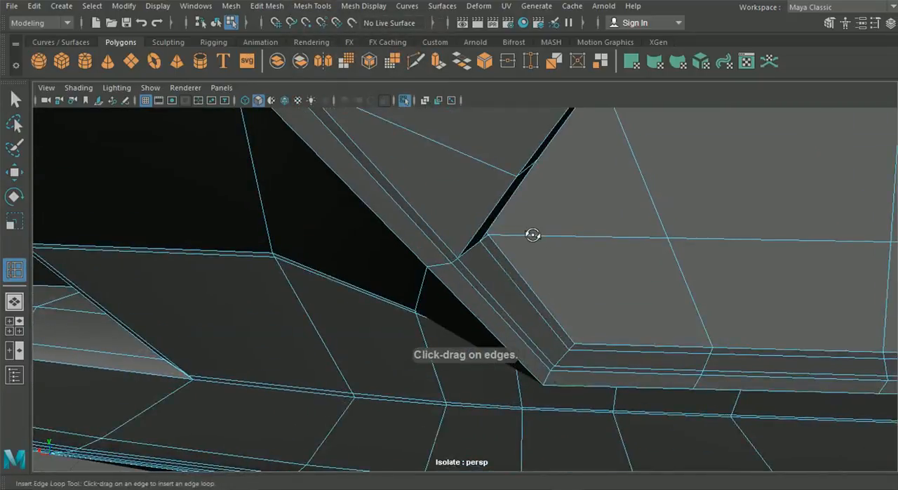
pyautogui.moveTo(585, 350); pyautogui.dragTo(556, 355)
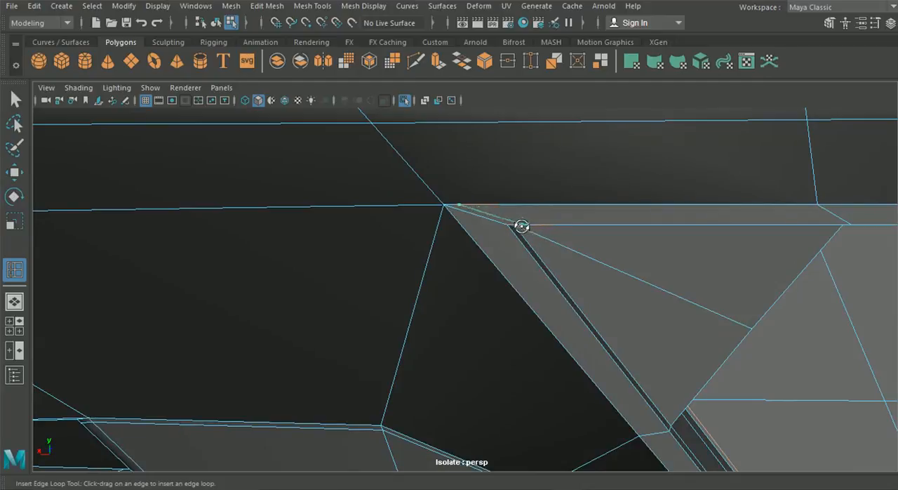
pyautogui.keyDown('alt'); pyautogui.moveTo(546, 264); pyautogui.dragTo(463, 272); pyautogui.keyUp('alt')
pyautogui.keyDown('alt'); pyautogui.moveTo(463, 273); pyautogui.dragTo(551, 288, button='right'); pyautogui.keyUp('alt')
pyautogui.keyDown('alt'); pyautogui.moveTo(526, 268); pyautogui.dragTo(539, 279); pyautogui.keyUp('alt')
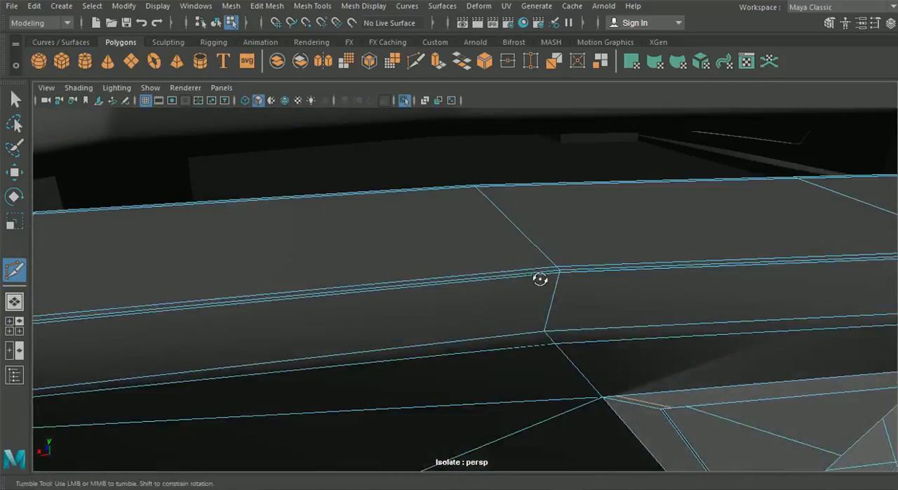
# Cut a new edge with Multi-Cut from the recessed opening's upper corner across the strip above it to the bumper's top edge.
pyautogui.click(607, 396)
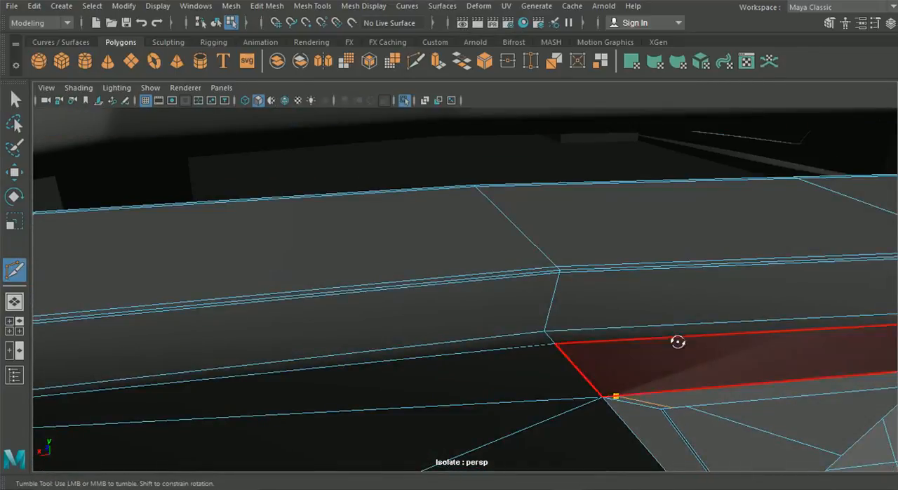
pyautogui.click(802, 329)
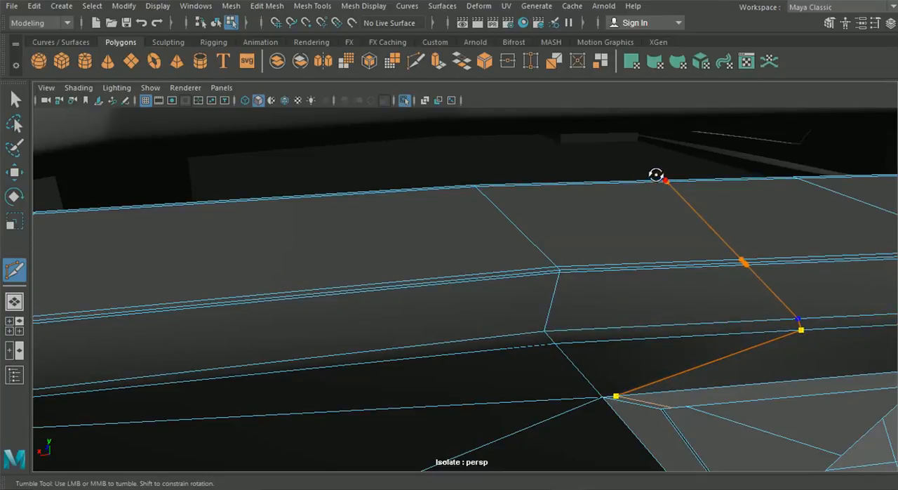
pyautogui.keyDown('alt'); pyautogui.moveTo(656, 174); pyautogui.dragTo(634, 266); pyautogui.keyUp('alt')
pyautogui.keyDown('alt'); pyautogui.moveTo(609, 278); pyautogui.dragTo(654, 312, button='right'); pyautogui.keyUp('alt')
pyautogui.keyDown('alt'); pyautogui.moveTo(646, 295); pyautogui.dragTo(534, 295); pyautogui.keyUp('alt')
pyautogui.keyDown('alt'); pyautogui.moveTo(528, 309); pyautogui.dragTo(524, 340, button='right'); pyautogui.keyUp('alt')
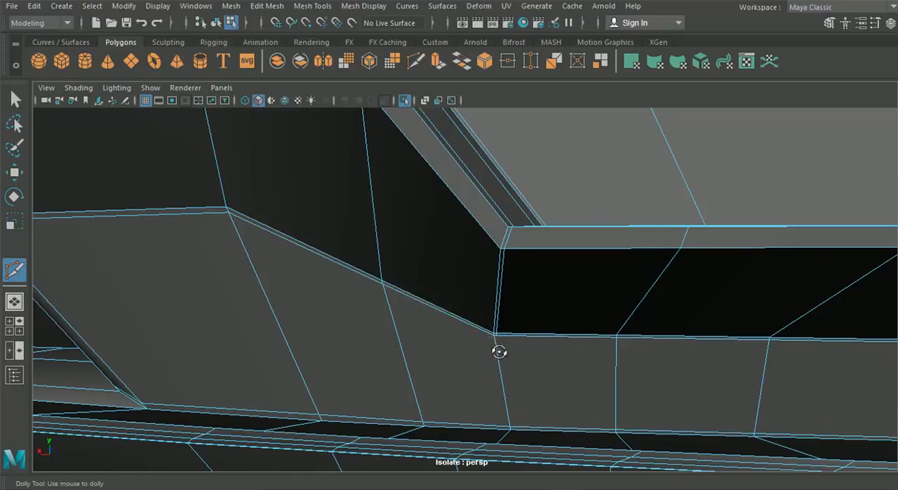
# Cut a new edge with Multi-Cut from the recessed opening's lower corner down across the panel below it to the protruding lip.
pyautogui.keyDown('alt'); pyautogui.moveTo(497, 351); pyautogui.dragTo(482, 342, button='right'); pyautogui.keyUp('alt')
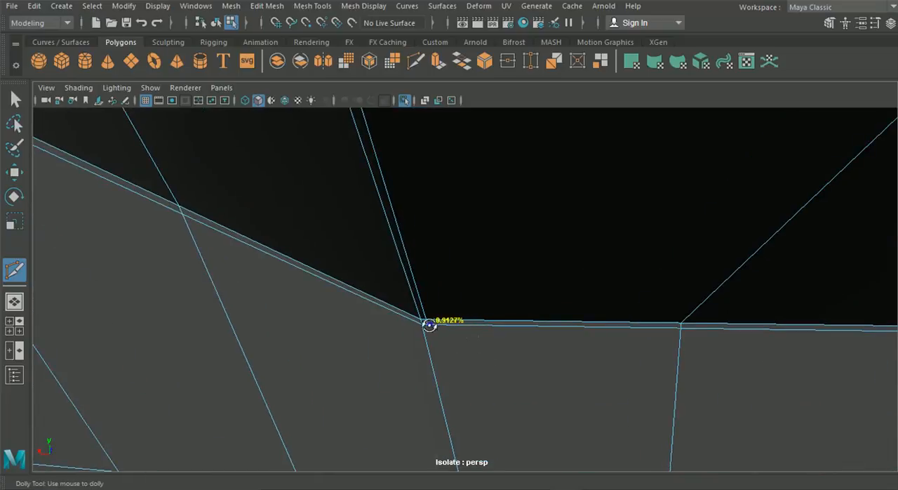
pyautogui.scroll(-6, 423, 327)
pyautogui.keyDown('alt'); pyautogui.moveTo(453, 361); pyautogui.dragTo(378, 233); pyautogui.keyUp('alt')
pyautogui.keyDown('alt'); pyautogui.moveTo(378, 233); pyautogui.dragTo(537, 290, button='right'); pyautogui.keyUp('alt')
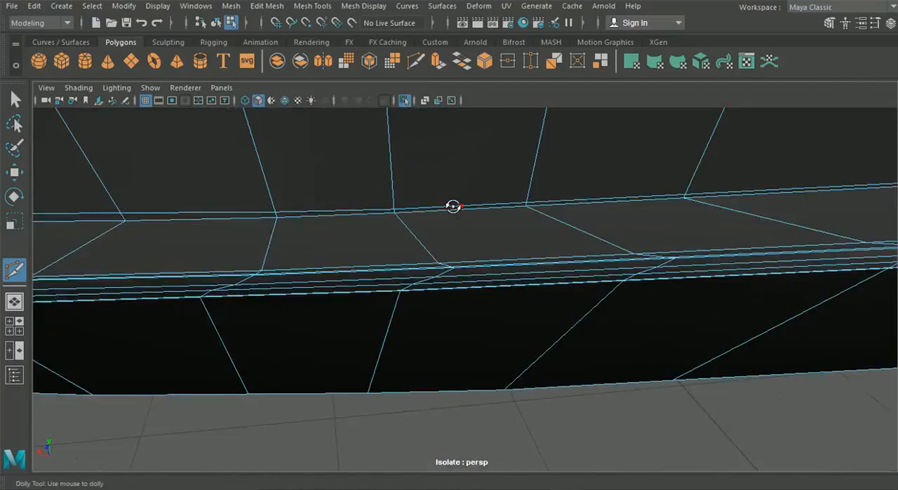
pyautogui.keyDown('alt'); pyautogui.moveTo(519, 309); pyautogui.dragTo(465, 176); pyautogui.keyUp('alt')
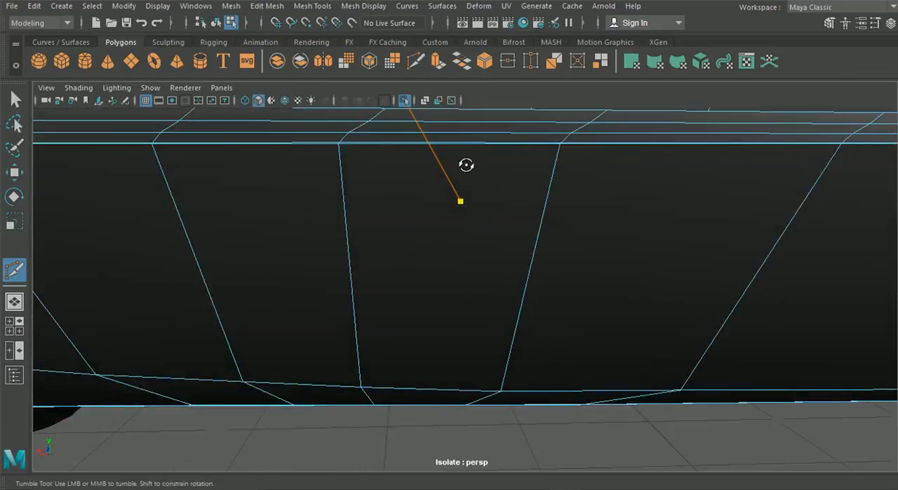
pyautogui.keyDown('alt'); pyautogui.moveTo(464, 131); pyautogui.dragTo(475, 310); pyautogui.keyUp('alt')
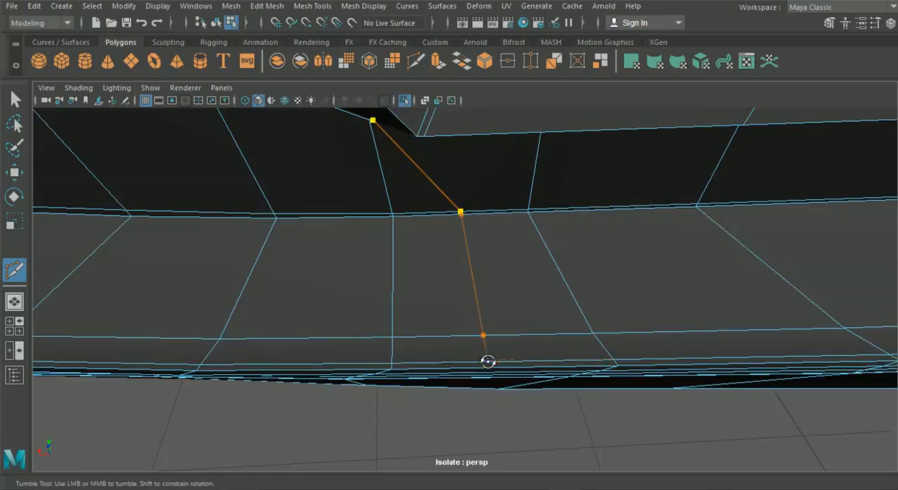
pyautogui.moveTo(487, 341)
pyautogui.keyDown('alt'); pyautogui.mouseDown()
pyautogui.moveTo(492, 324)
pyautogui.moveTo(510, 321)
pyautogui.moveTo(503, 337)
pyautogui.moveTo(484, 327)
pyautogui.mouseUp(); pyautogui.keyUp('alt')
pyautogui.keyDown('alt'); pyautogui.moveTo(483, 326); pyautogui.dragTo(469, 347, button='right'); pyautogui.keyUp('alt')
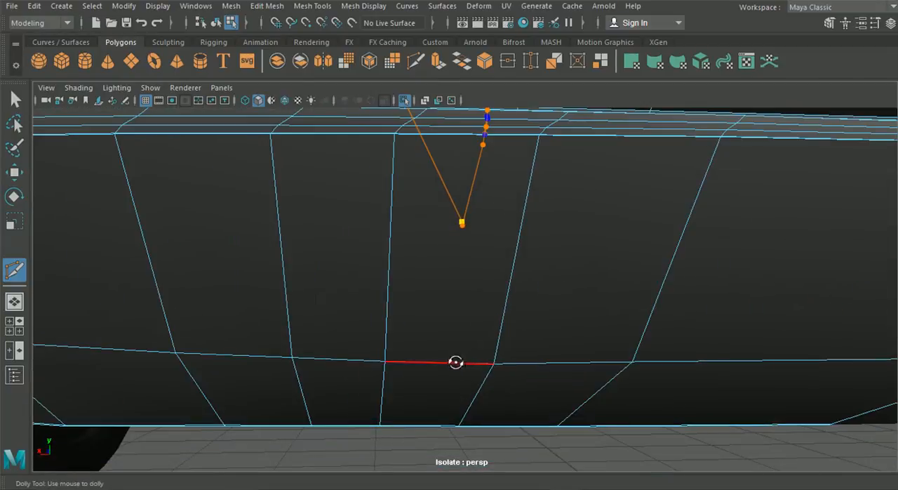
pyautogui.keyDown('alt'); pyautogui.moveTo(462, 315); pyautogui.dragTo(465, 339, button='middle'); pyautogui.keyUp('alt')
pyautogui.moveTo(465, 339)
pyautogui.keyDown('alt'); pyautogui.mouseDown()
pyautogui.moveTo(474, 337)
pyautogui.moveTo(471, 347)
pyautogui.mouseUp(); pyautogui.keyUp('alt')
pyautogui.keyDown('alt'); pyautogui.moveTo(471, 347); pyautogui.dragTo(576, 253, button='right'); pyautogui.keyUp('alt')
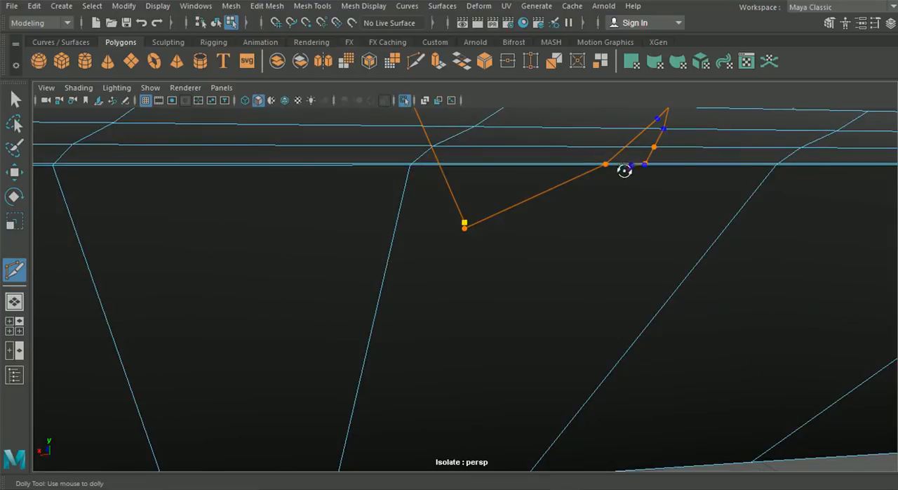
pyautogui.press('Escape')
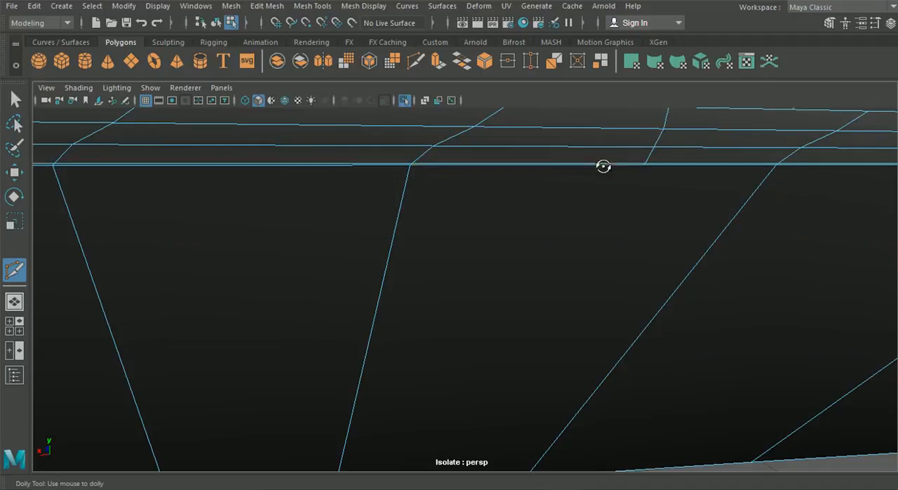
# Continue the cut from the lip down across the lower skirt to its bottom edge, and leave Multi-Cut.
pyautogui.keyDown('alt'); pyautogui.moveTo(545, 289); pyautogui.dragTo(591, 207, button='middle'); pyautogui.keyUp('alt')
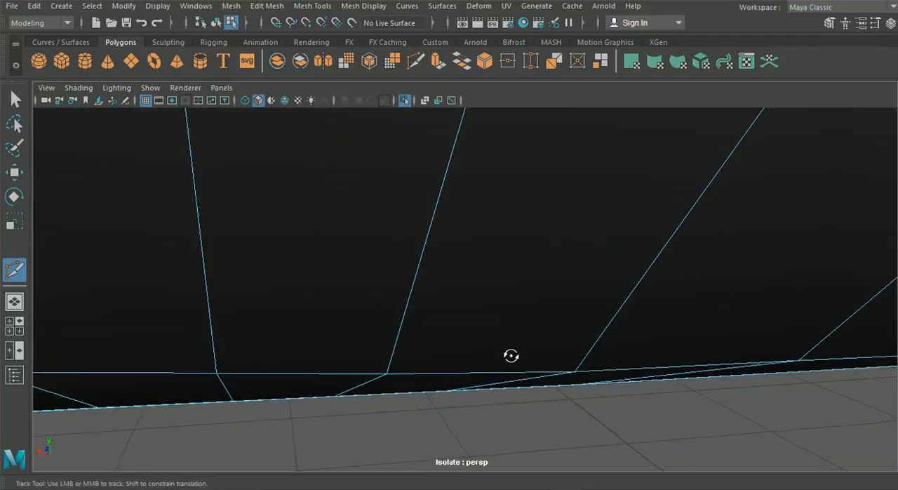
pyautogui.keyDown('alt'); pyautogui.moveTo(477, 375); pyautogui.dragTo(436, 187, button='middle'); pyautogui.keyUp('alt')
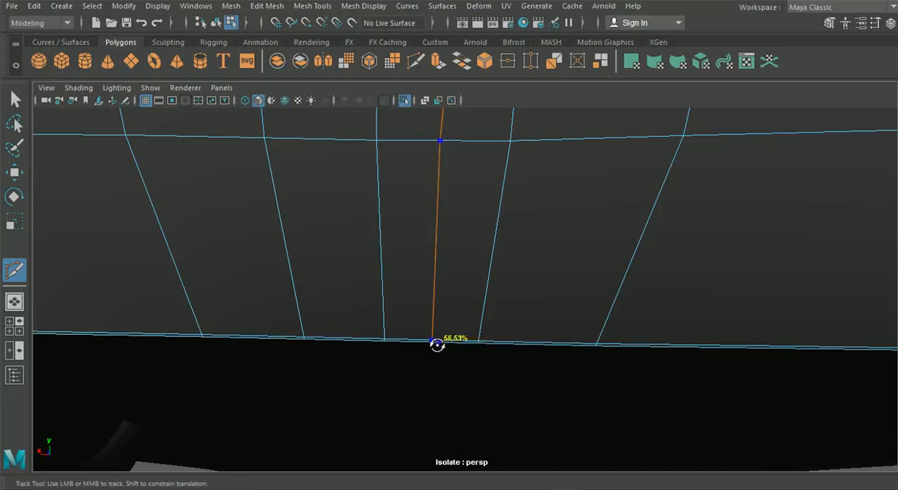
pyautogui.keyDown('alt'); pyautogui.moveTo(430, 347); pyautogui.dragTo(327, 318); pyautogui.keyUp('alt')
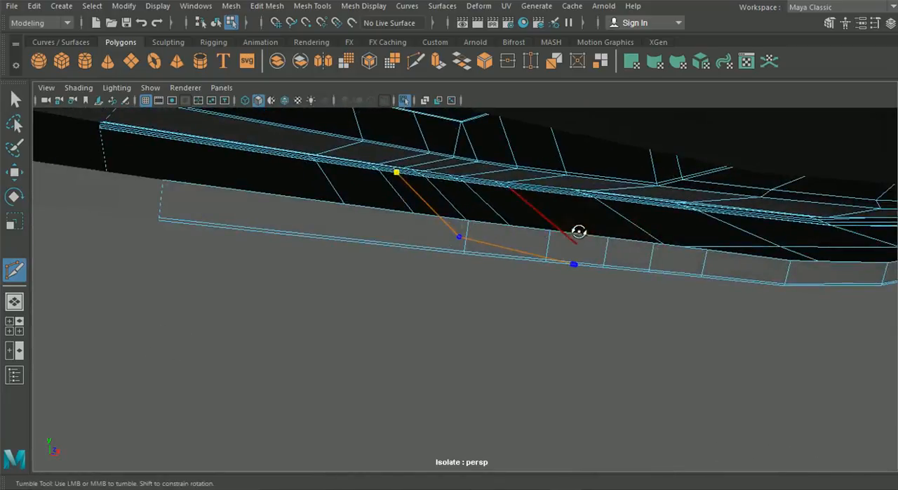
pyautogui.keyDown('alt'); pyautogui.moveTo(592, 229); pyautogui.dragTo(439, 206); pyautogui.keyUp('alt')
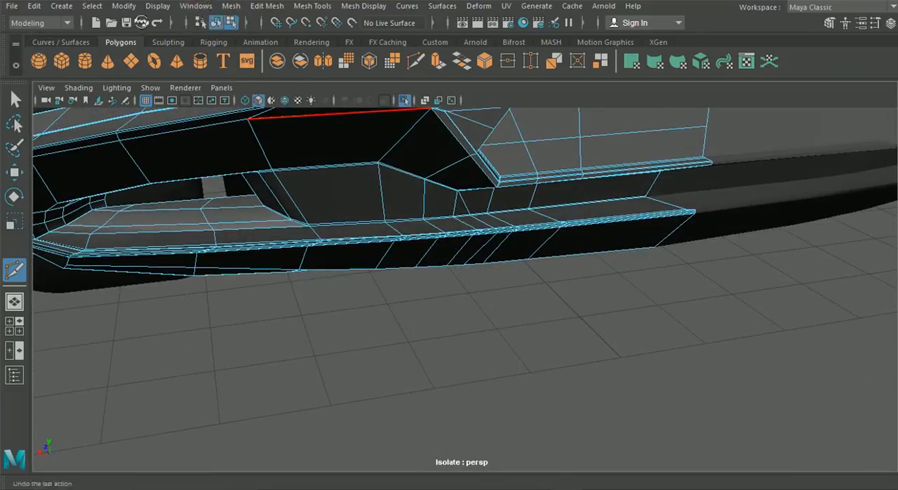
pyautogui.click(14, 98)
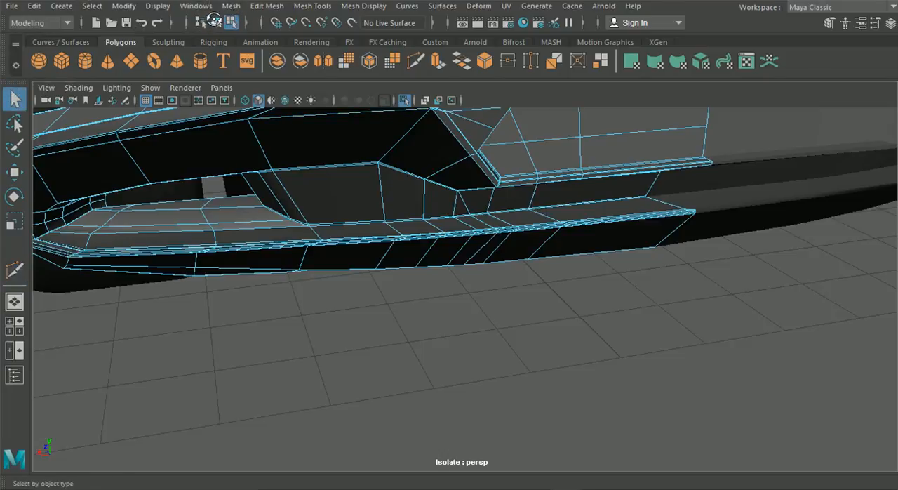
# Return the bumper to object selection and unsmoothed display, and inspect its cuts around the recessed opening.
pyautogui.keyDown('alt'); pyautogui.moveTo(360, 318); pyautogui.dragTo(467, 292); pyautogui.keyUp('alt')
pyautogui.keyDown('alt'); pyautogui.moveTo(361, 183); pyautogui.dragTo(371, 237); pyautogui.keyUp('alt')
pyautogui.press('1')
pyautogui.keyDown('alt'); pyautogui.moveTo(372, 237); pyautogui.dragTo(521, 204, button='right'); pyautogui.keyUp('alt')
pyautogui.keyDown('alt'); pyautogui.moveTo(521, 204); pyautogui.dragTo(463, 262, button='middle'); pyautogui.keyUp('alt')
pyautogui.keyDown('alt'); pyautogui.moveTo(483, 184); pyautogui.dragTo(483, 228, button='middle'); pyautogui.keyUp('alt')
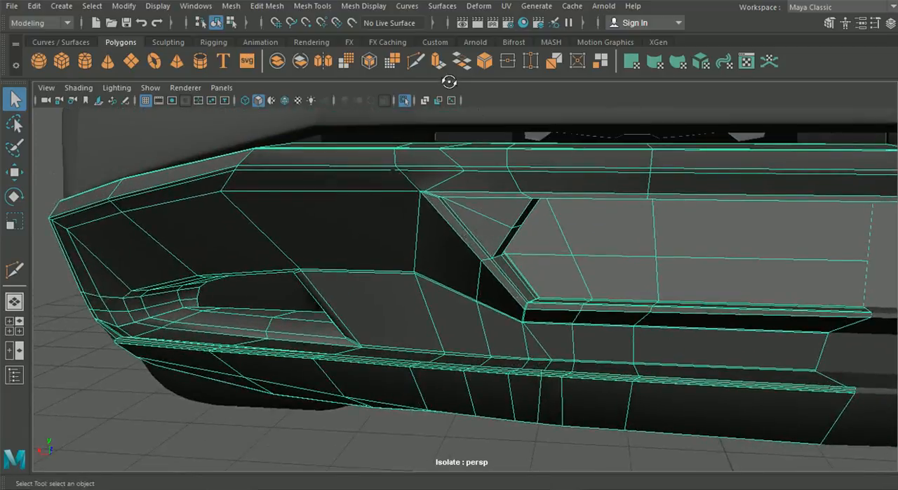
# Insert a supporting edge loop along the frame of the bumper's recessed centre opening, and return to object selection.
pyautogui.click(299, 6)
pyautogui.click(343, 106)
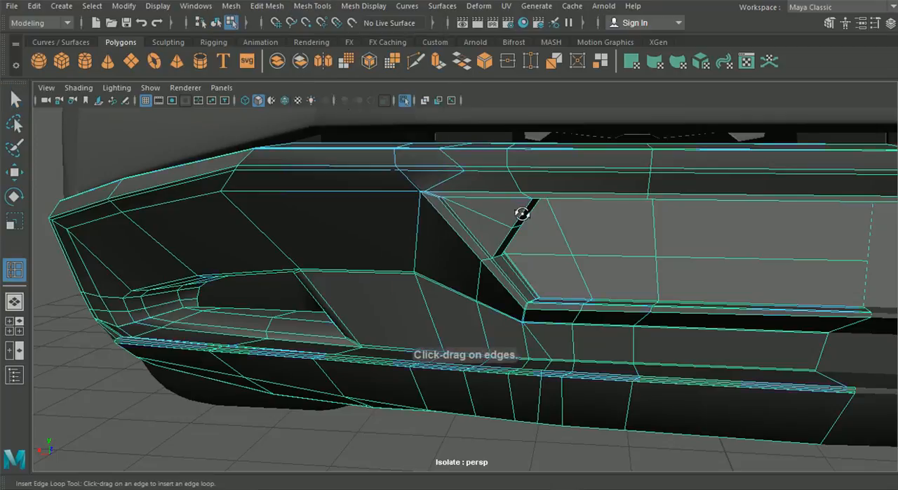
pyautogui.moveTo(519, 215); pyautogui.dragTo(486, 233)
pyautogui.keyDown('alt'); pyautogui.moveTo(491, 274); pyautogui.dragTo(571, 313, button='right'); pyautogui.keyUp('alt')
pyautogui.keyDown('alt'); pyautogui.moveTo(491, 309); pyautogui.dragTo(537, 313, button='right'); pyautogui.keyUp('alt')
pyautogui.keyDown('alt'); pyautogui.moveTo(539, 313); pyautogui.dragTo(149, 268); pyautogui.keyUp('alt')
pyautogui.keyDown('alt'); pyautogui.moveTo(150, 268); pyautogui.dragTo(291, 169); pyautogui.keyUp('alt')
pyautogui.keyDown('alt'); pyautogui.moveTo(565, 228); pyautogui.dragTo(557, 206); pyautogui.keyUp('alt')
pyautogui.scroll(-5, 537, 206)
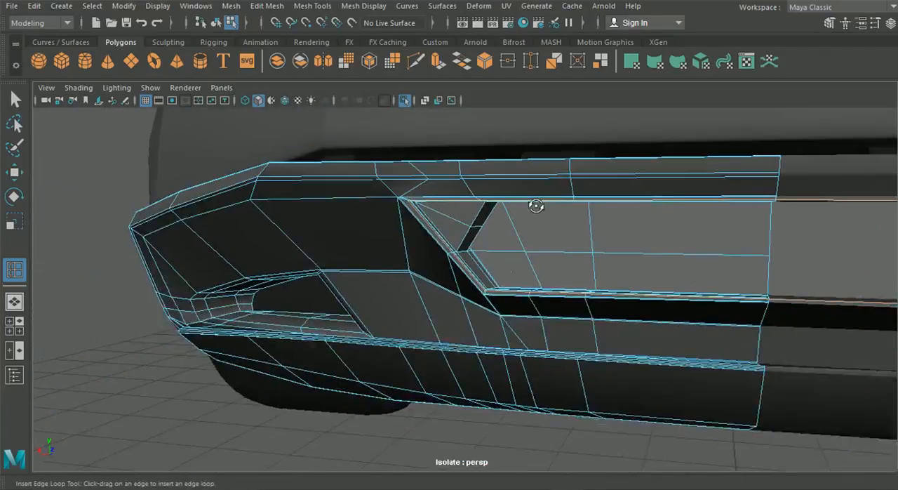
pyautogui.scroll(-3, 526, 199)
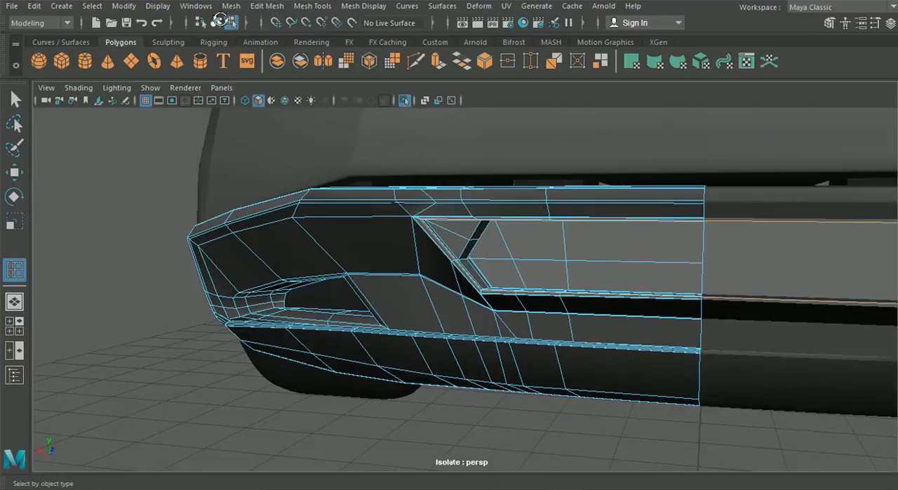
pyautogui.click(216, 21)
pyautogui.click(14, 99)
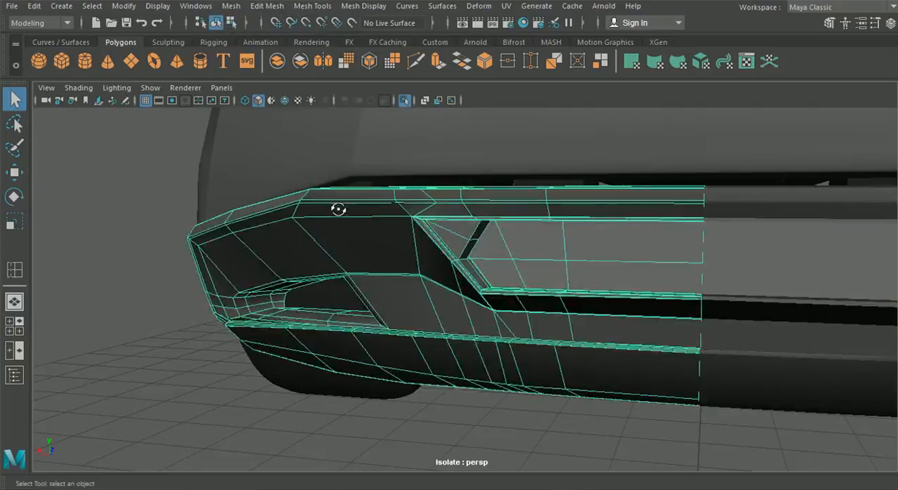
# Deselect the bumper and examine the whole car body from the rear, both sides and the front.
pyautogui.keyDown('alt'); pyautogui.moveTo(94, 222); pyautogui.dragTo(612, 301); pyautogui.keyUp('alt')
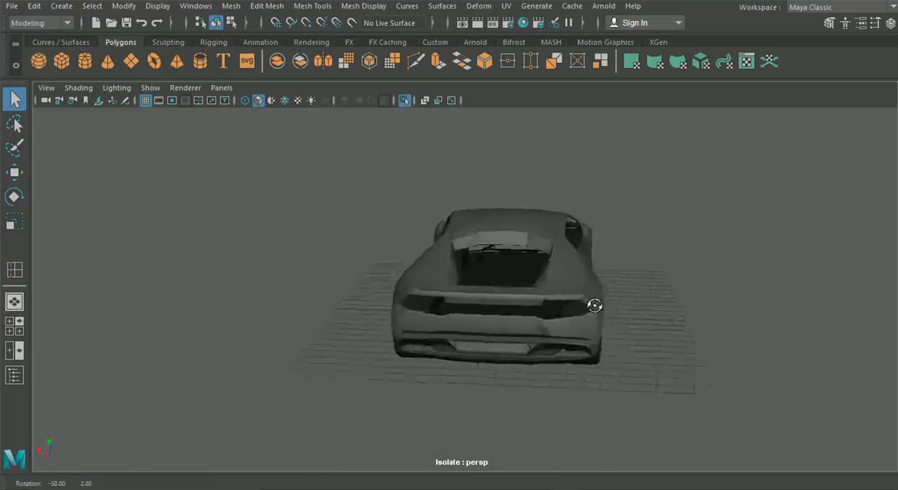
pyautogui.keyDown('alt'); pyautogui.moveTo(529, 308); pyautogui.dragTo(501, 272); pyautogui.keyUp('alt')
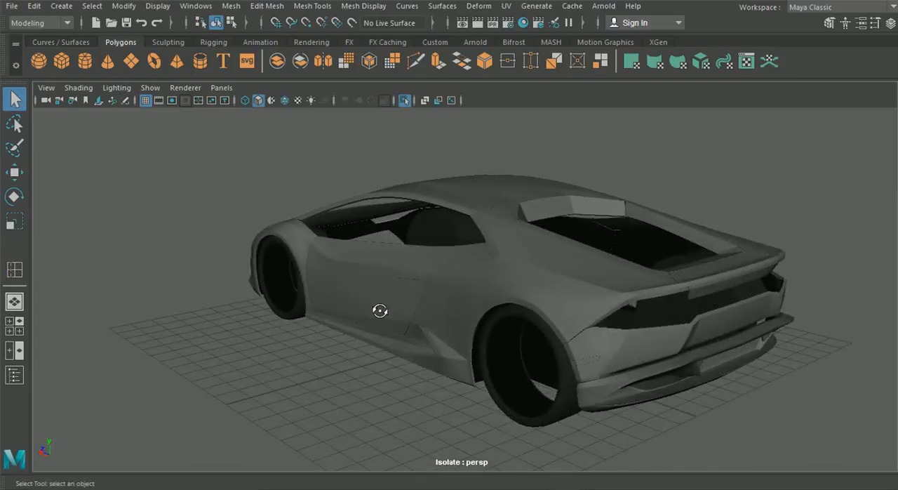
pyautogui.keyDown('alt'); pyautogui.moveTo(369, 290); pyautogui.dragTo(469, 270); pyautogui.keyUp('alt')
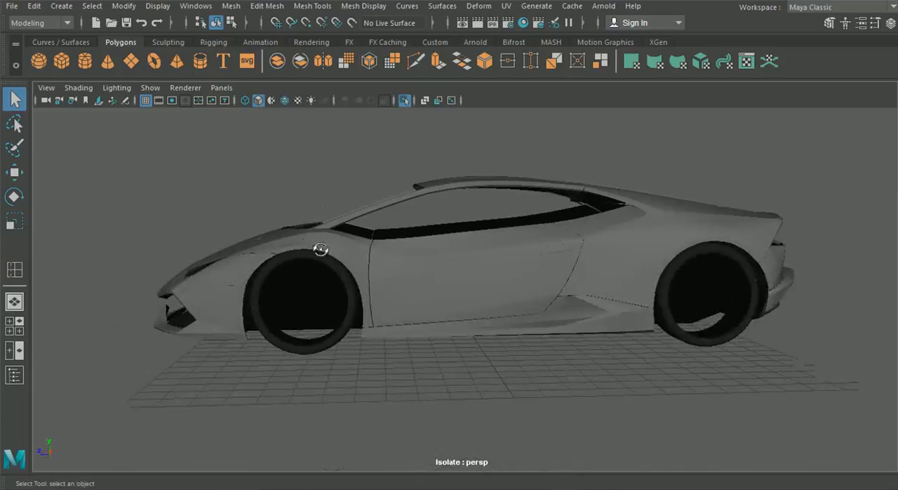
pyautogui.keyDown('alt'); pyautogui.moveTo(320, 249); pyautogui.dragTo(563, 287); pyautogui.keyUp('alt')
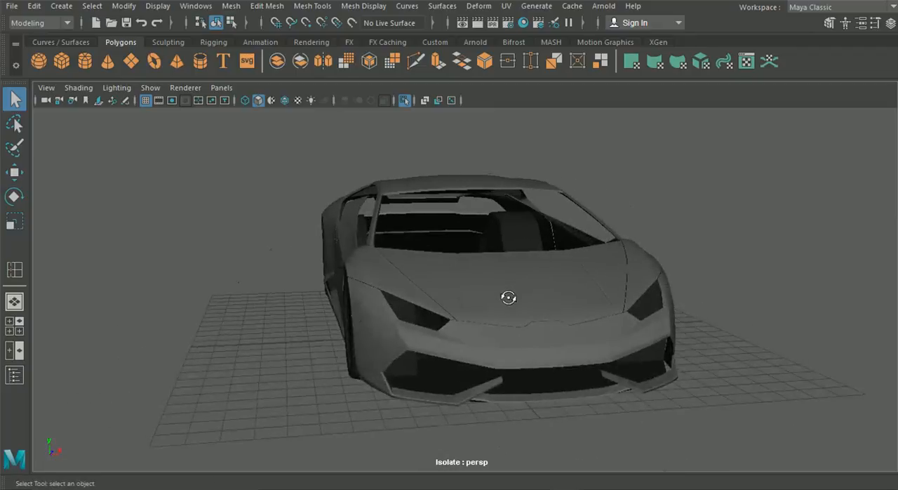
pyautogui.keyDown('alt'); pyautogui.moveTo(556, 305); pyautogui.dragTo(529, 299); pyautogui.keyUp('alt')
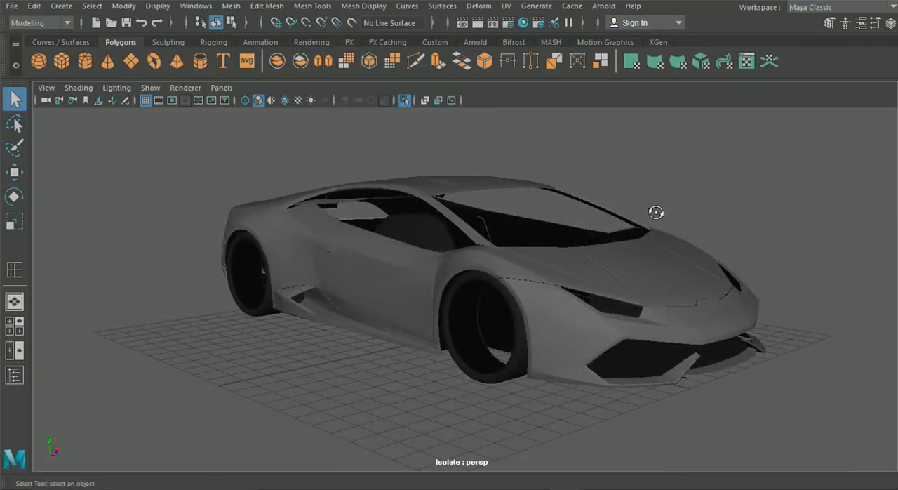
pyautogui.keyDown('alt'); pyautogui.moveTo(661, 211); pyautogui.dragTo(456, 330); pyautogui.keyUp('alt')
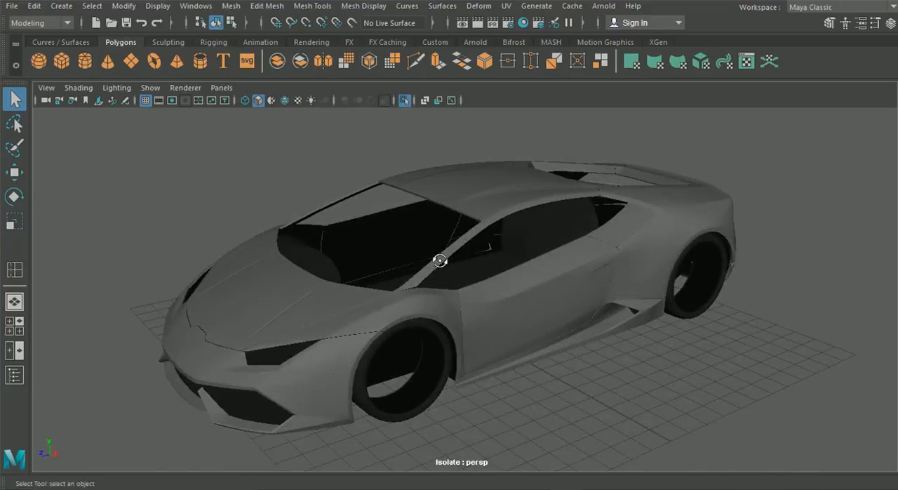
pyautogui.keyDown('alt'); pyautogui.moveTo(498, 304); pyautogui.dragTo(406, 256); pyautogui.keyUp('alt')
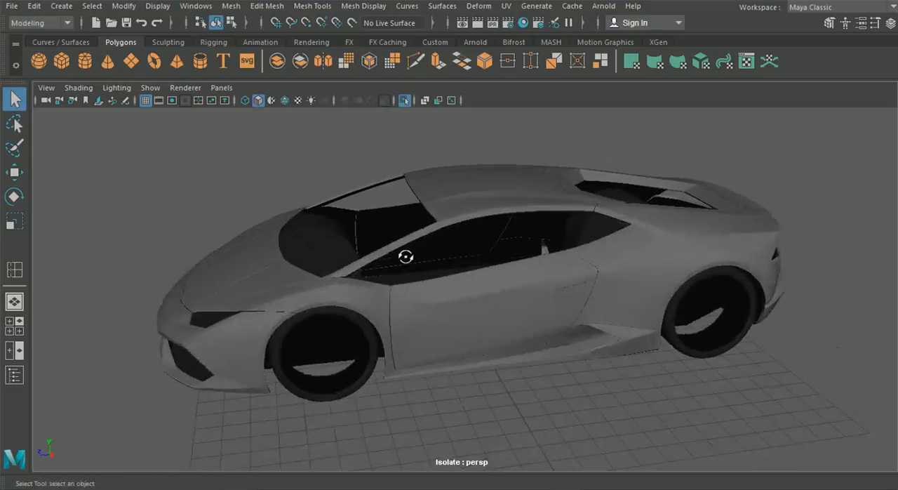
pyautogui.keyDown('alt'); pyautogui.moveTo(396, 287); pyautogui.dragTo(492, 284); pyautogui.keyUp('alt')
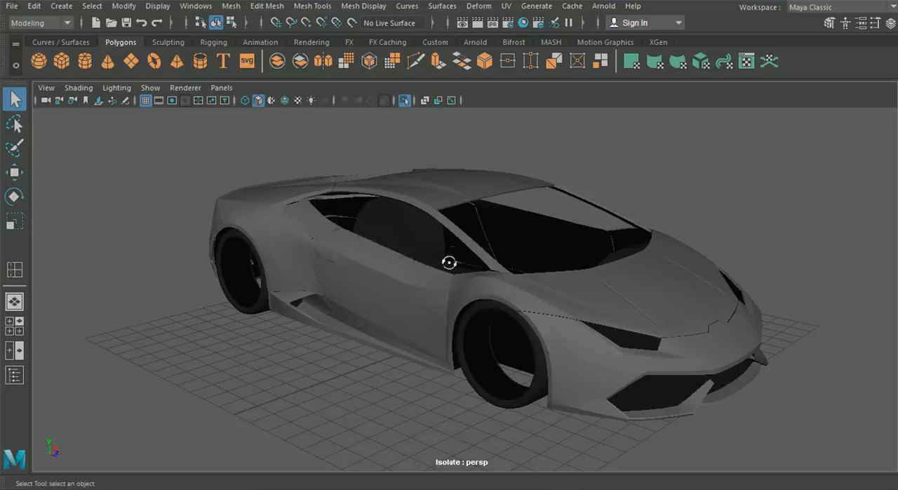
pyautogui.keyDown('alt'); pyautogui.moveTo(627, 256); pyautogui.dragTo(495, 304); pyautogui.keyUp('alt')
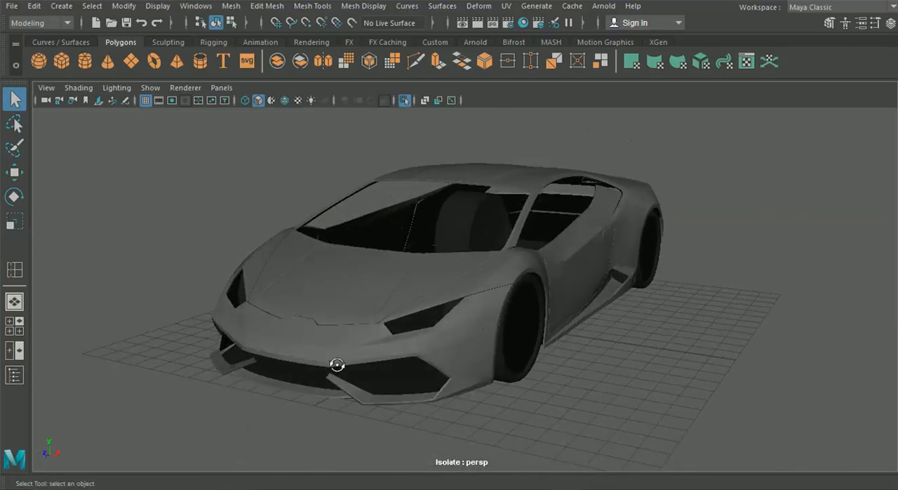
pyautogui.keyDown('alt'); pyautogui.moveTo(446, 323); pyautogui.dragTo(381, 310); pyautogui.keyUp('alt')
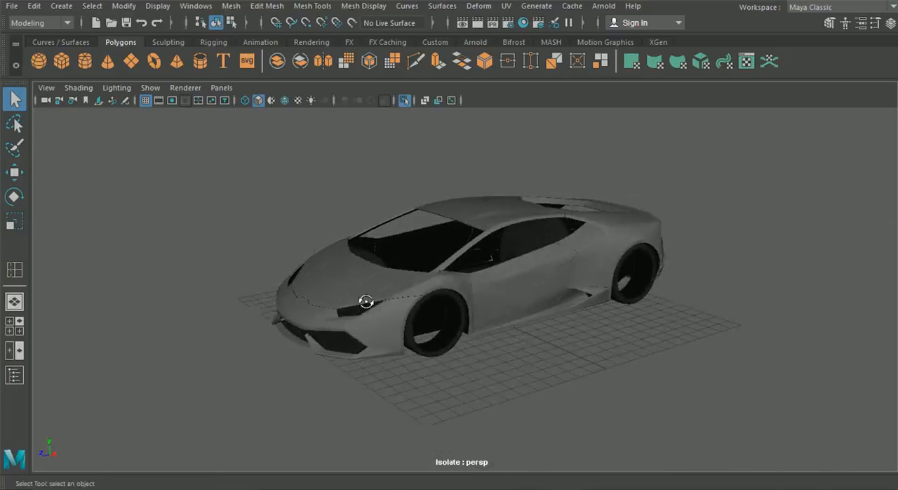
pyautogui.keyDown('alt'); pyautogui.moveTo(458, 299); pyautogui.dragTo(465, 297); pyautogui.keyUp('alt')
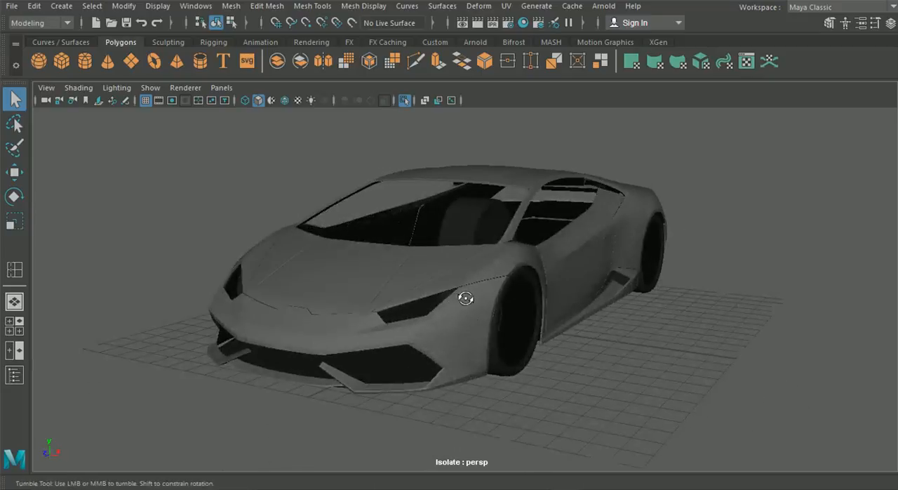
pyautogui.keyDown('alt'); pyautogui.moveTo(454, 297); pyautogui.dragTo(515, 326); pyautogui.keyUp('alt')
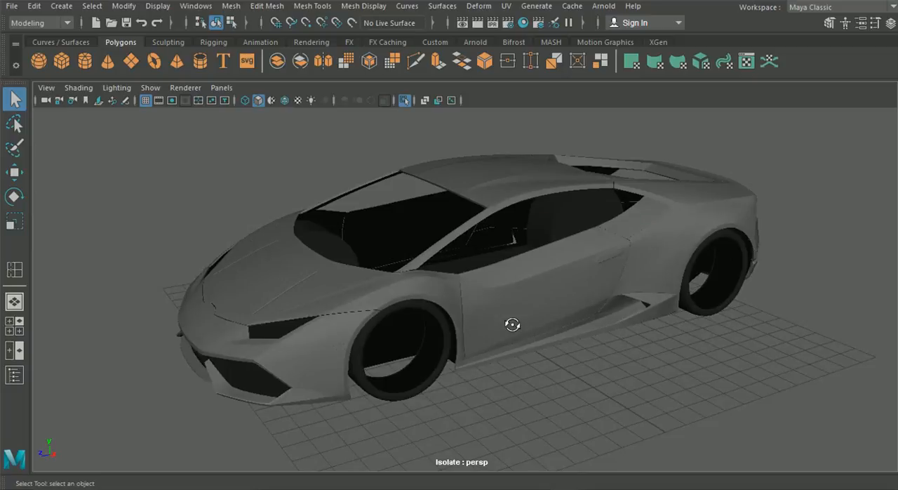
pyautogui.keyDown('alt'); pyautogui.moveTo(504, 322); pyautogui.dragTo(435, 314); pyautogui.keyUp('alt')
pyautogui.keyDown('alt'); pyautogui.moveTo(510, 312); pyautogui.dragTo(445, 315); pyautogui.keyUp('alt')
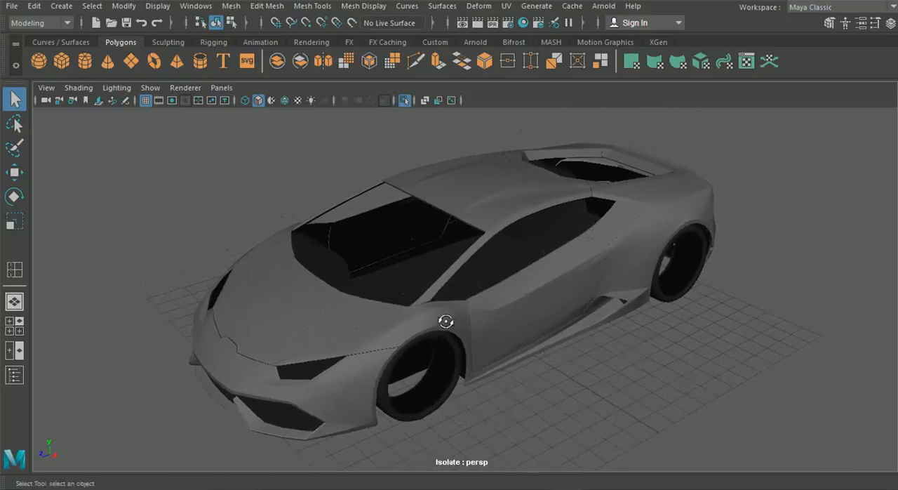